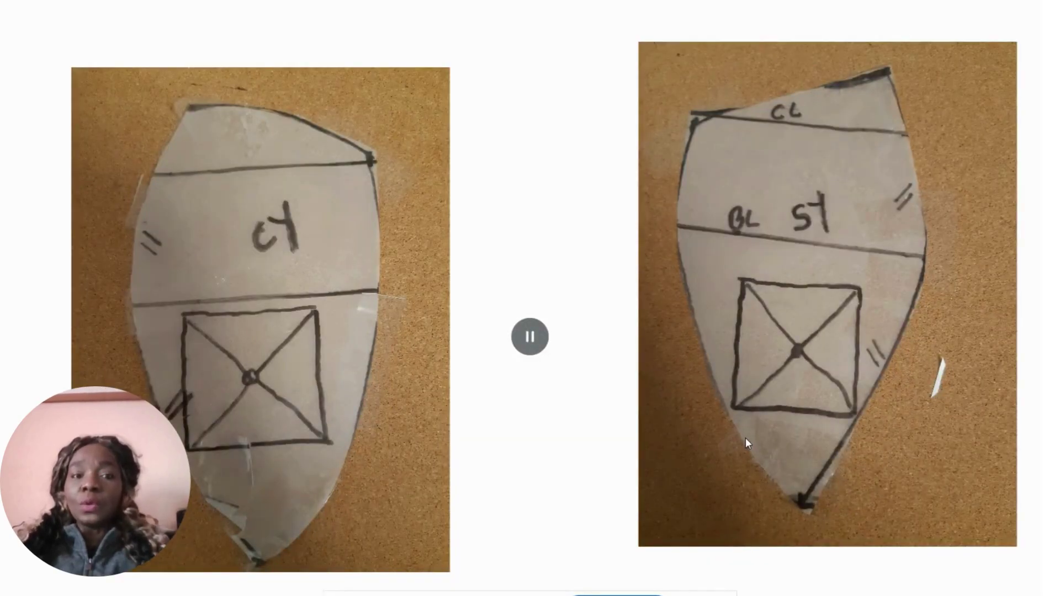
Step: Pause the pattern-piece photo playback in Patternmaker Pro
key("space")
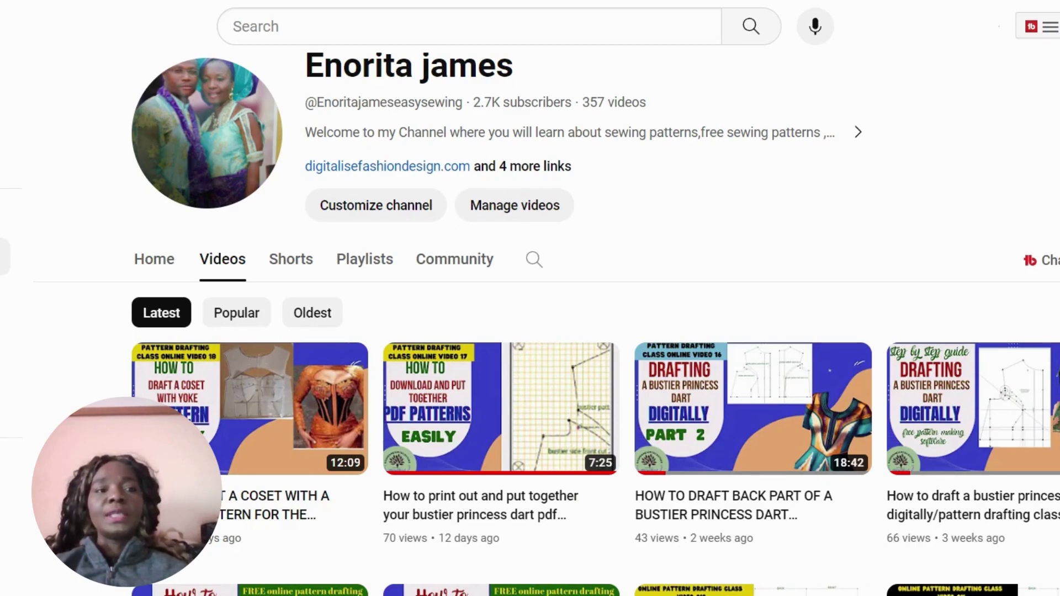
Step: Scroll up and down through the channel's grid of pattern-drafting class videos
scroll(530, 331, "down", 5)
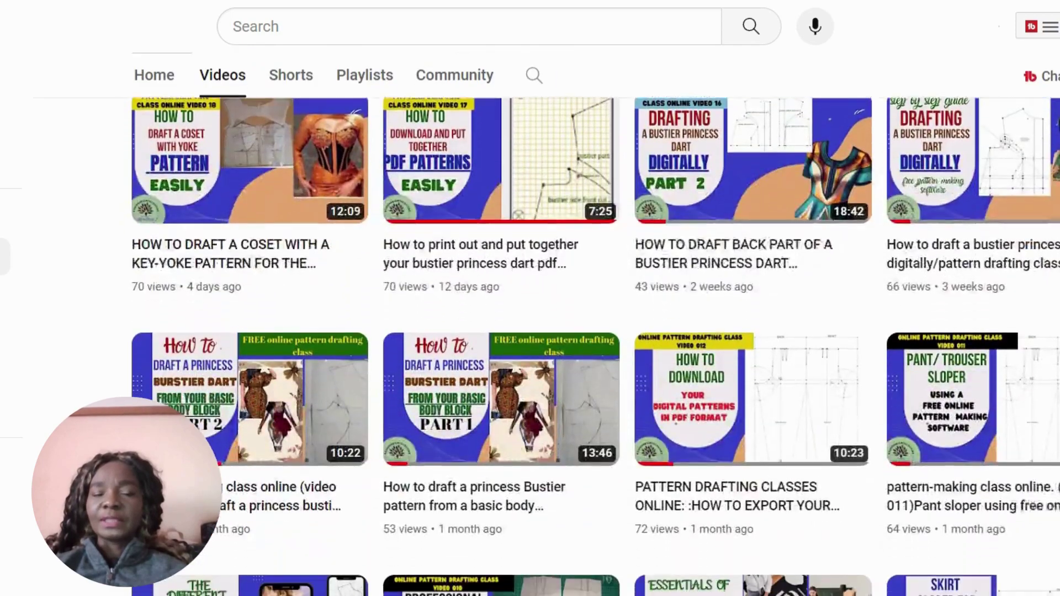
scroll(530, 331, "down", 5)
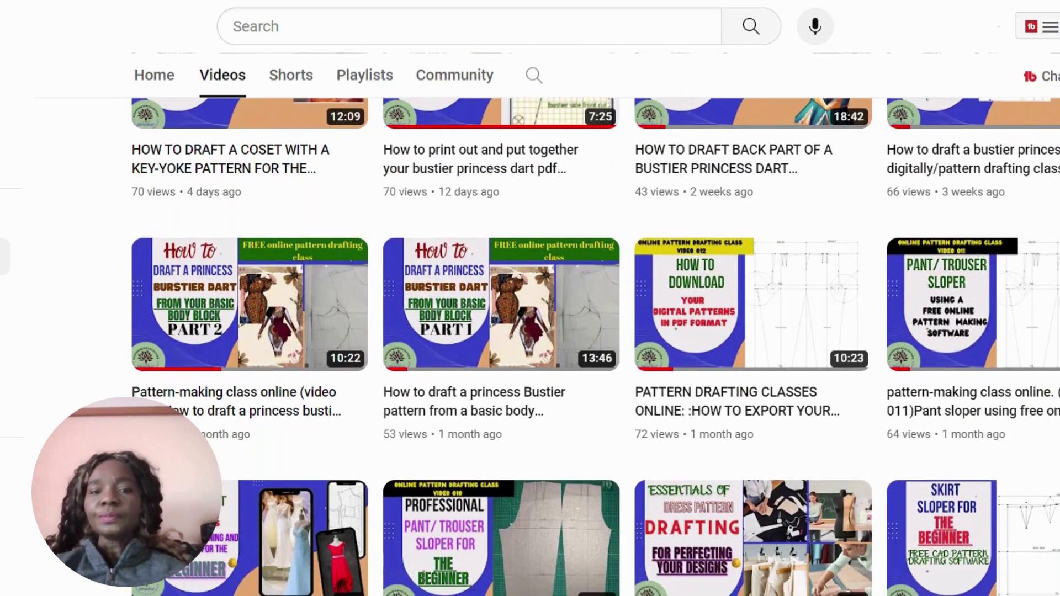
scroll(530, 331, "down", 1)
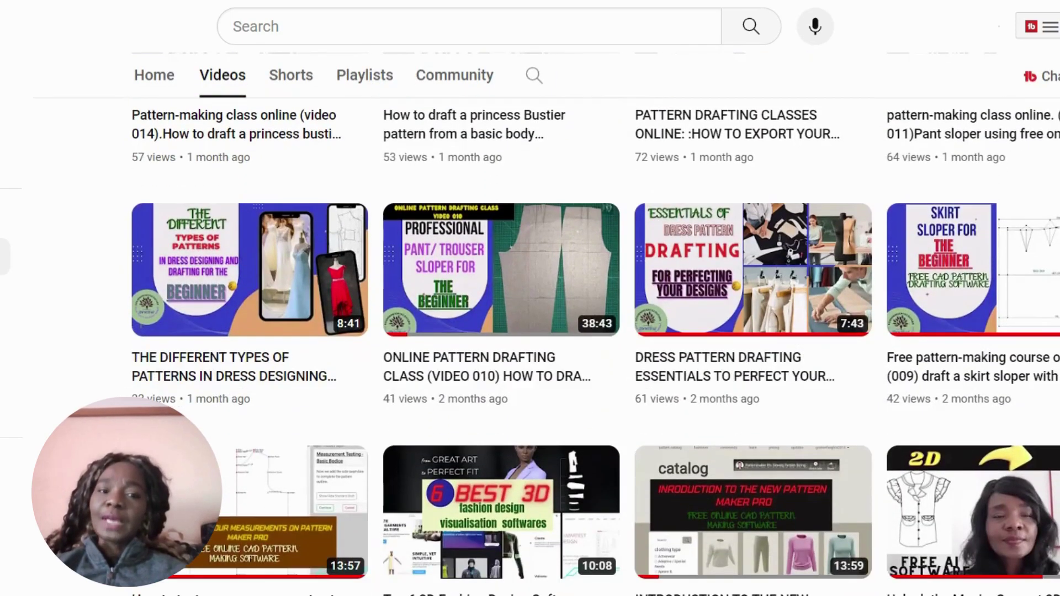
scroll(595, 348, "down", 1)
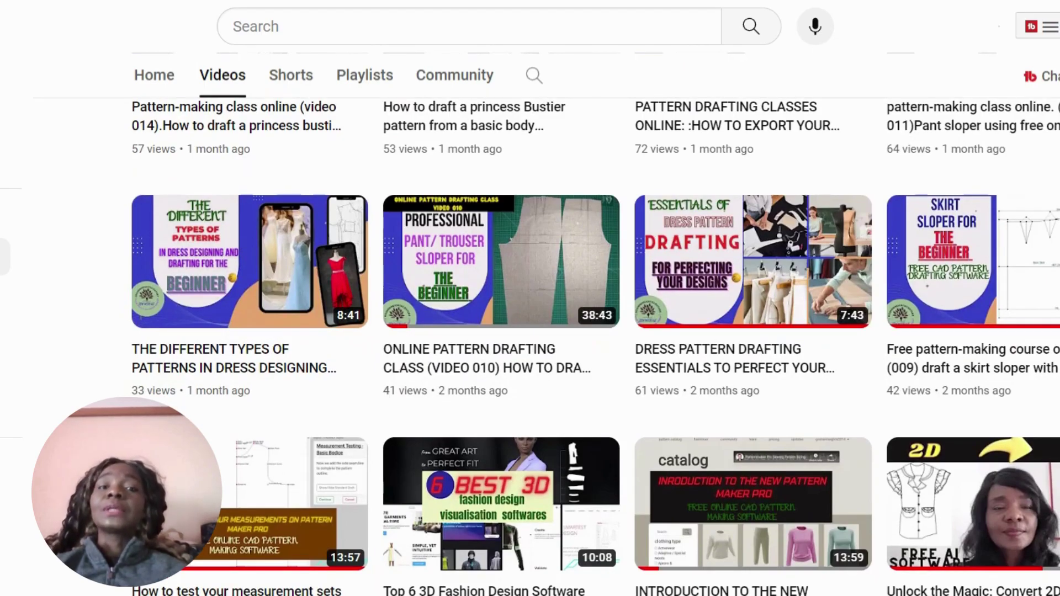
scroll(141, 248, "down", 20)
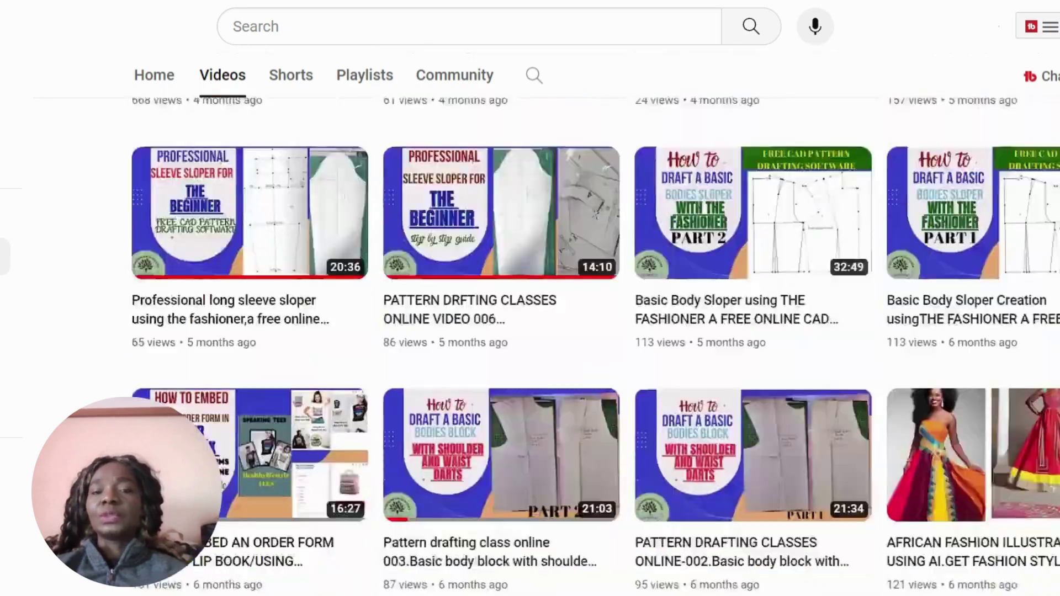
scroll(140, 249, "up", 3)
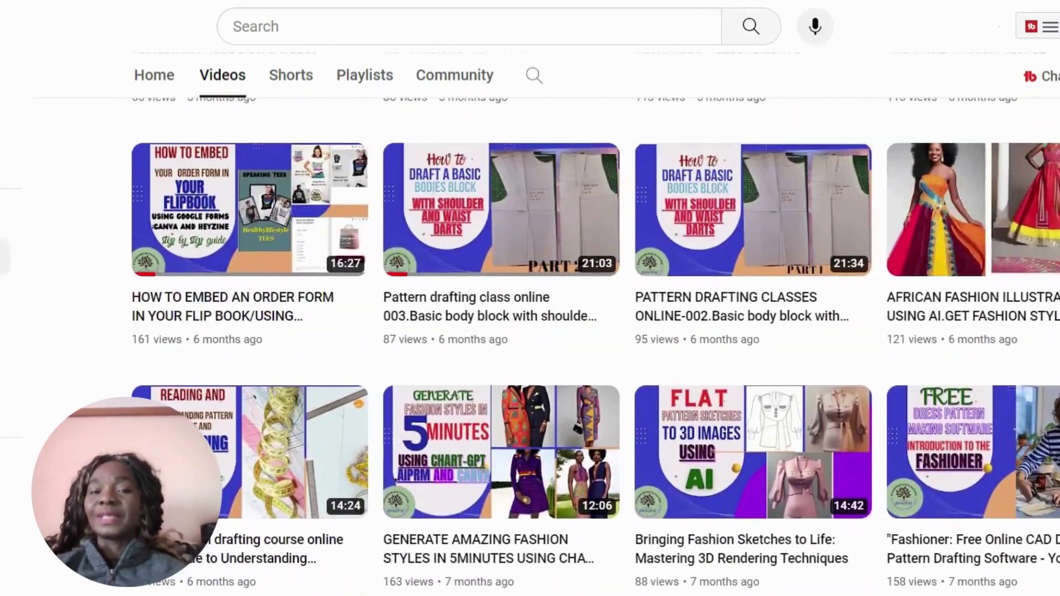
scroll(530, 332, "up", 3)
scroll(530, 332, "up", 5)
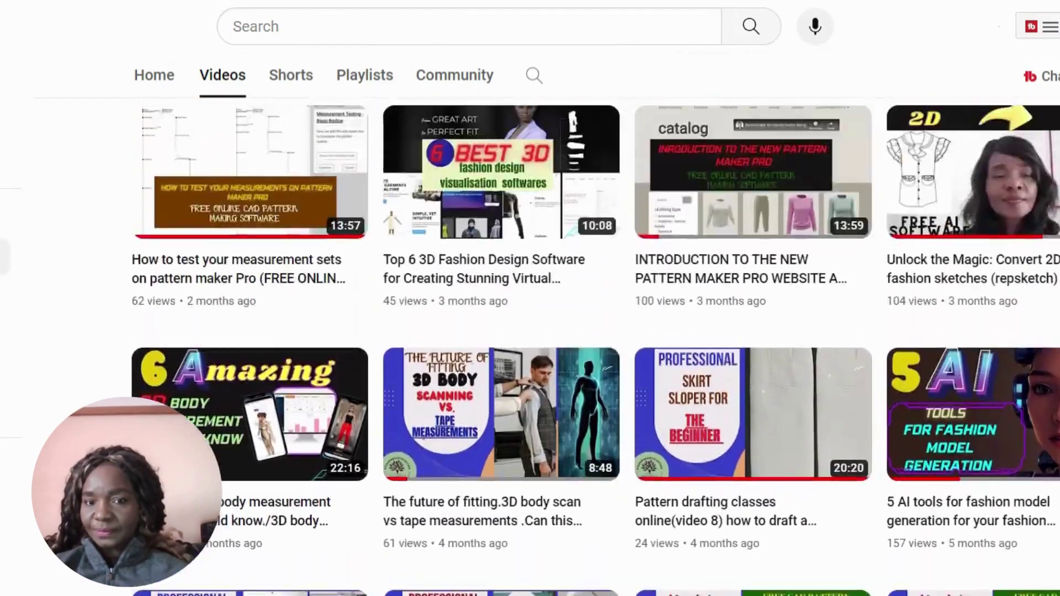
scroll(530, 331, "down", 10)
scroll(530, 331, "down", 5)
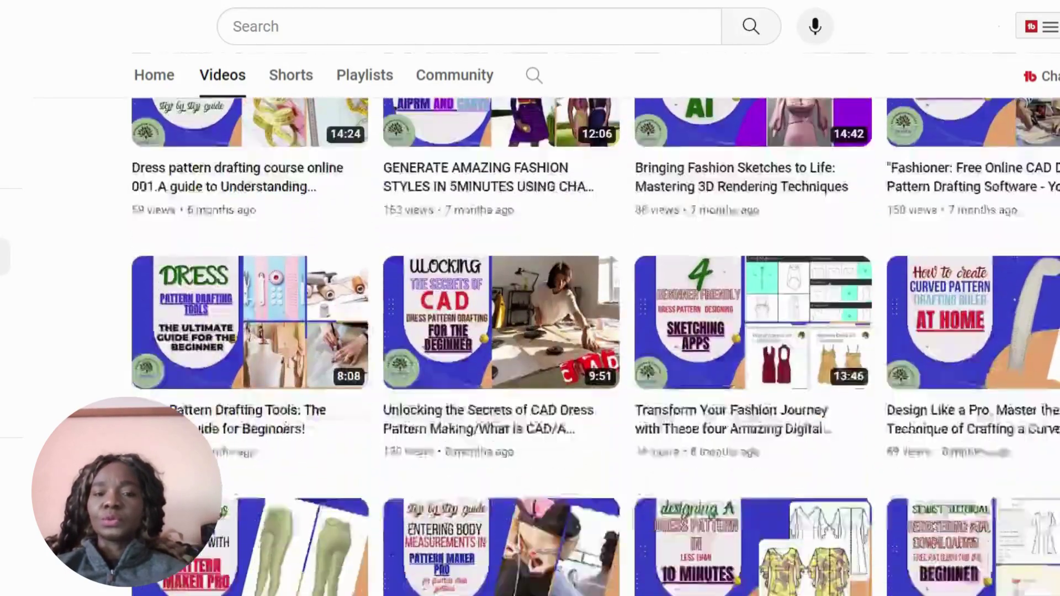
scroll(530, 332, "down", 1)
scroll(530, 332, "up", 5)
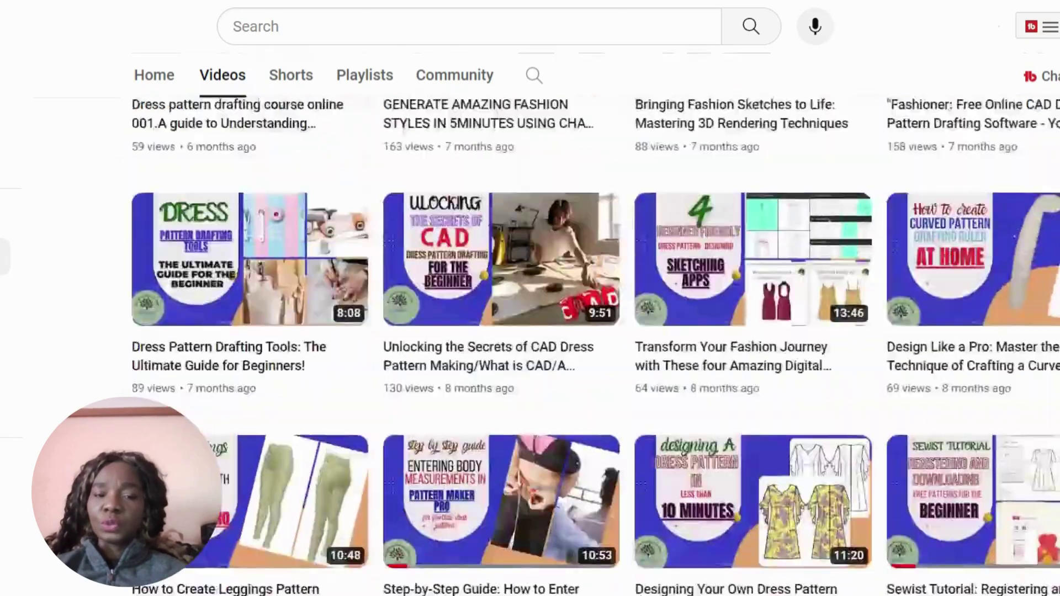
scroll(530, 332, "up", 13)
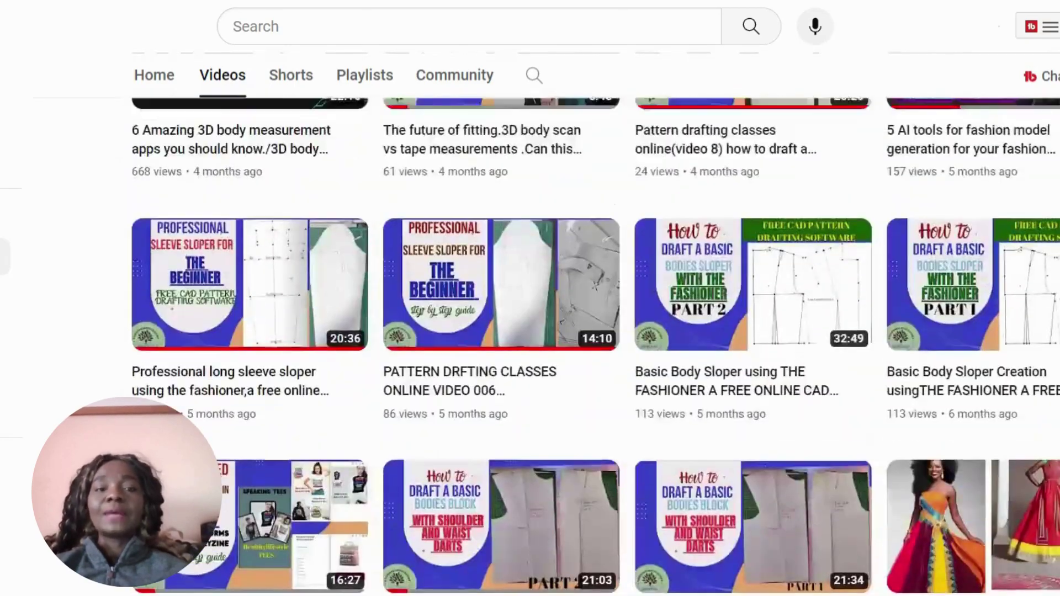
scroll(530, 331, "up", 8)
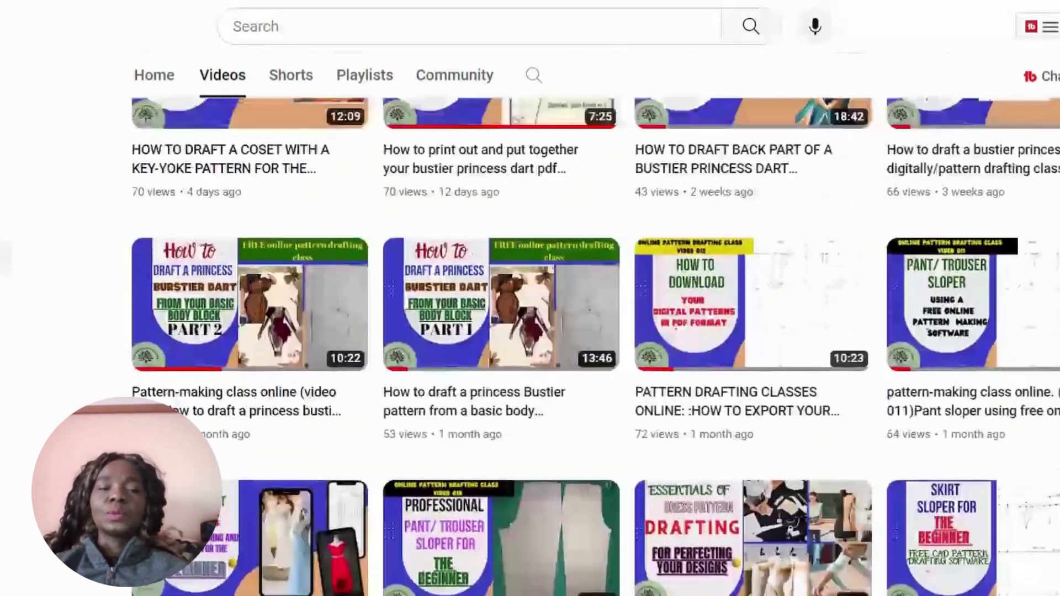
scroll(530, 331, "up", 8)
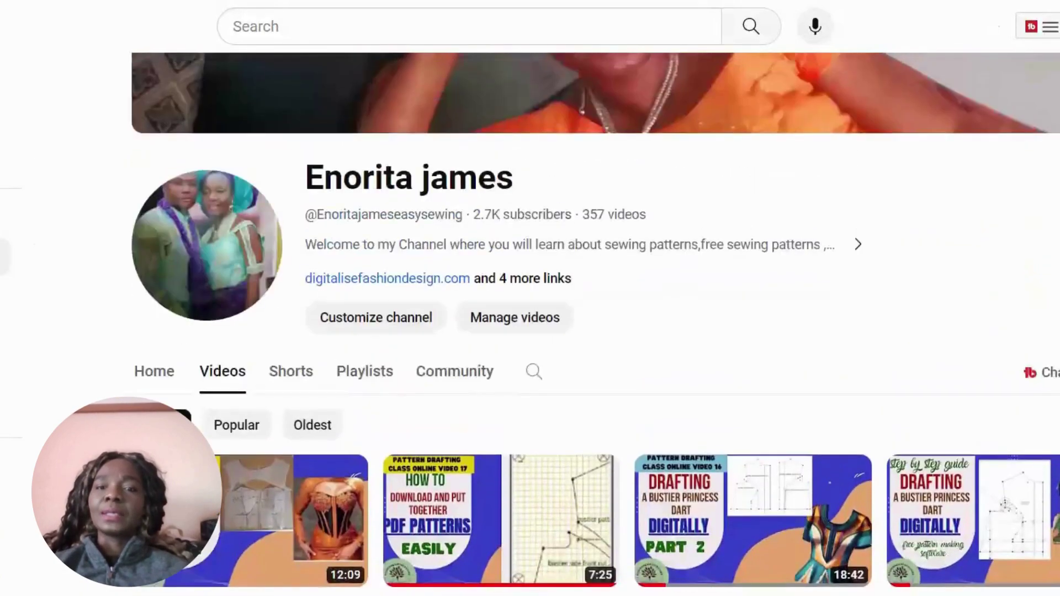
scroll(595, 323, "up", 2)
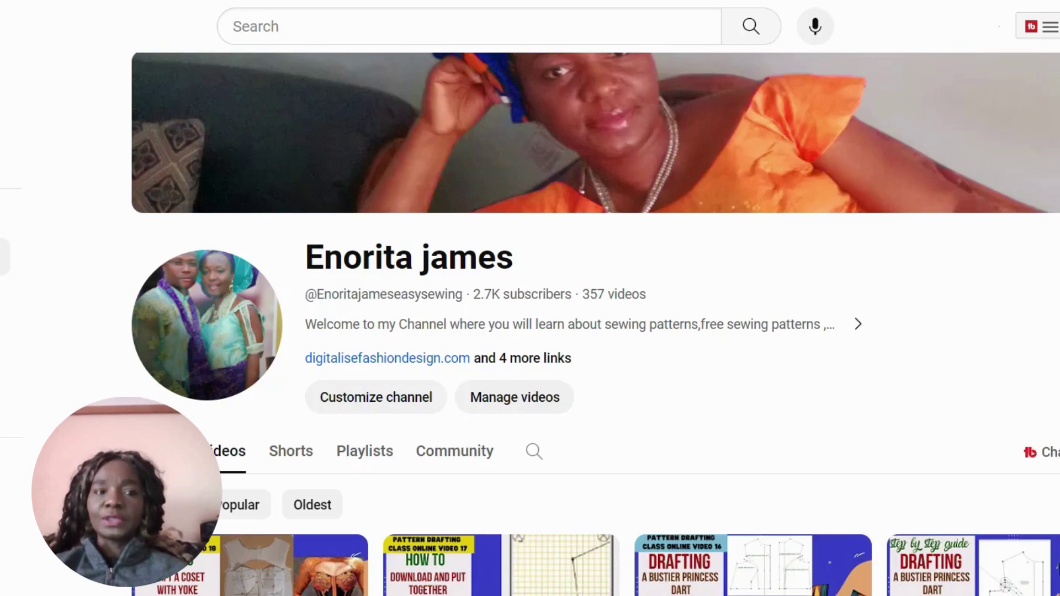
scroll(546, 323, "down", 5)
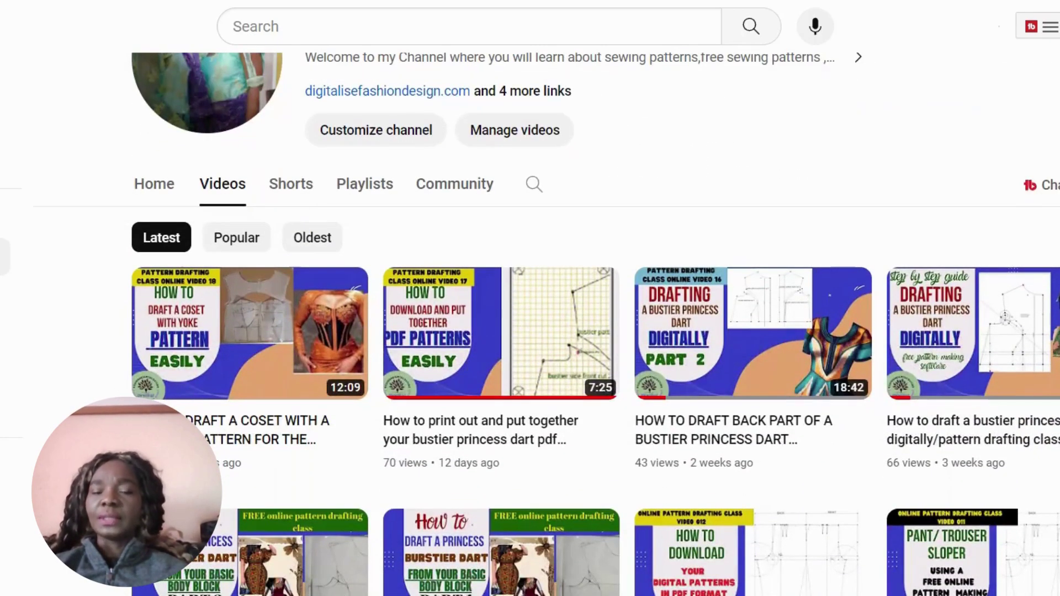
scroll(546, 323, "down", 3)
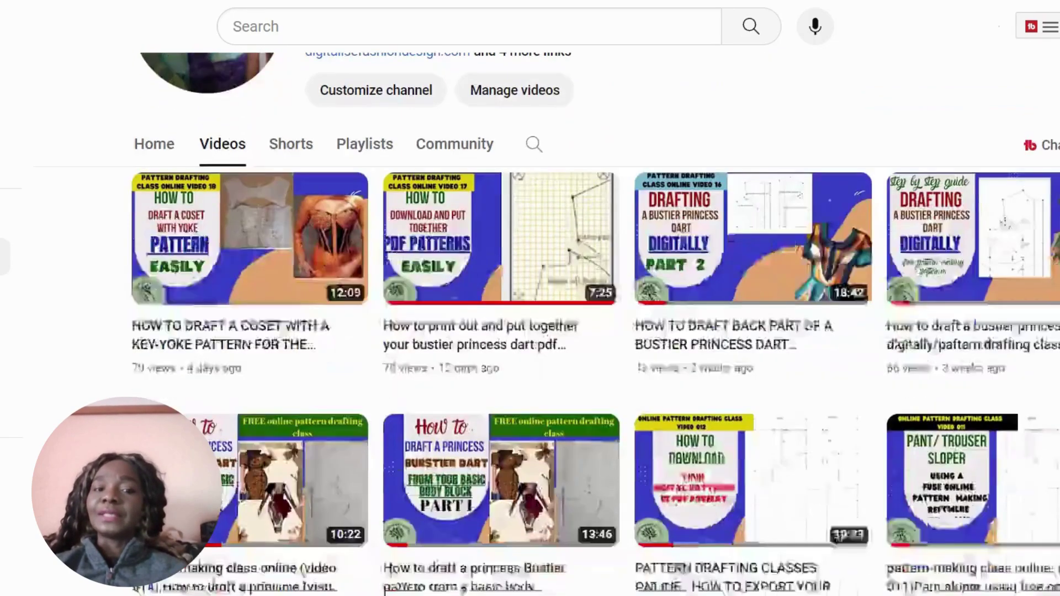
scroll(546, 324, "down", 3)
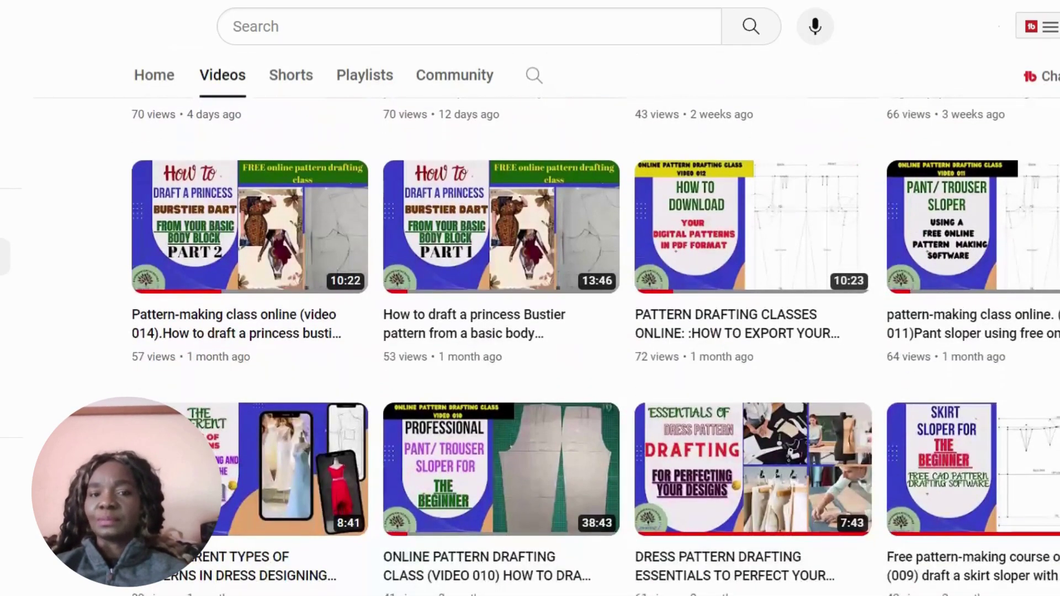
scroll(547, 323, "down", 6)
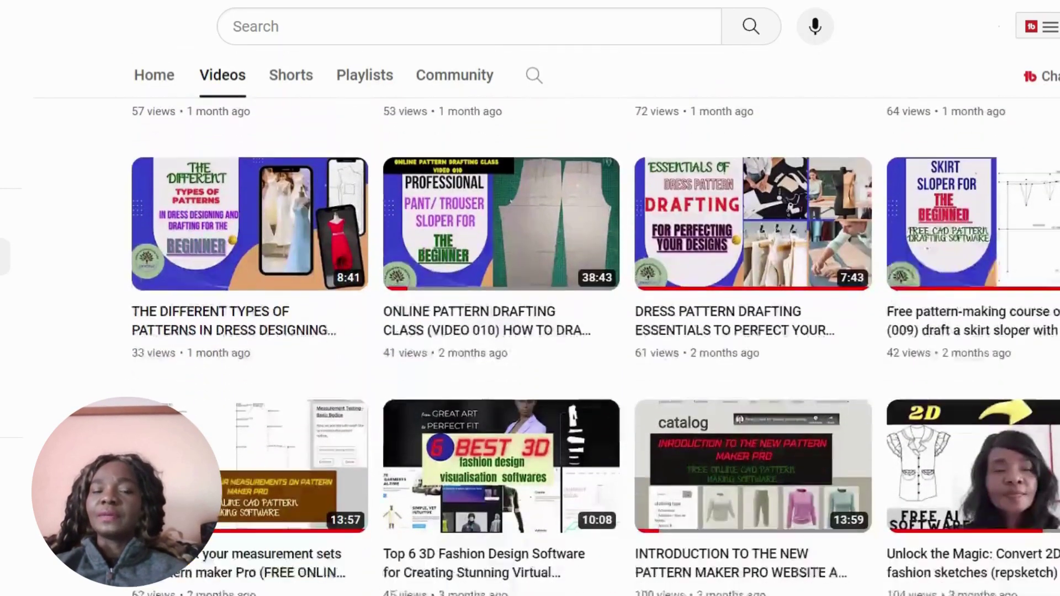
scroll(546, 323, "up", 15)
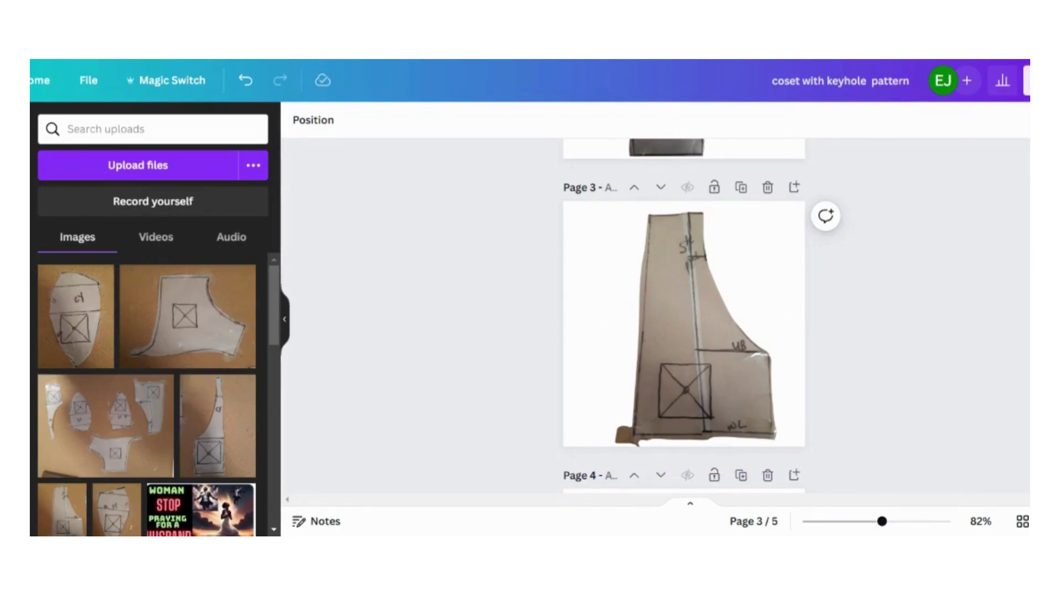
scroll(684, 316, "down", 5)
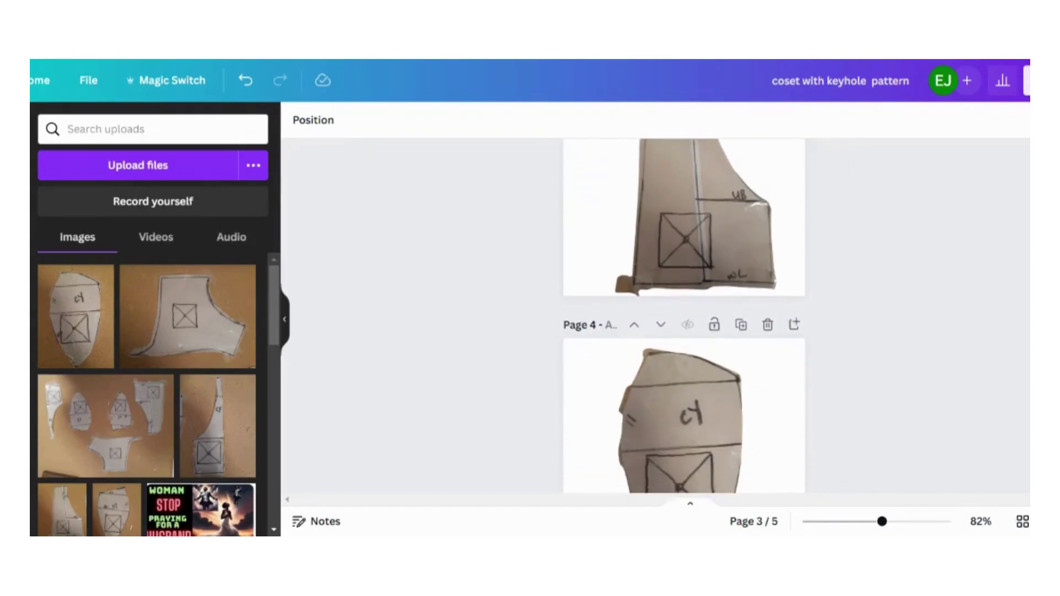
scroll(684, 316, "down", 6)
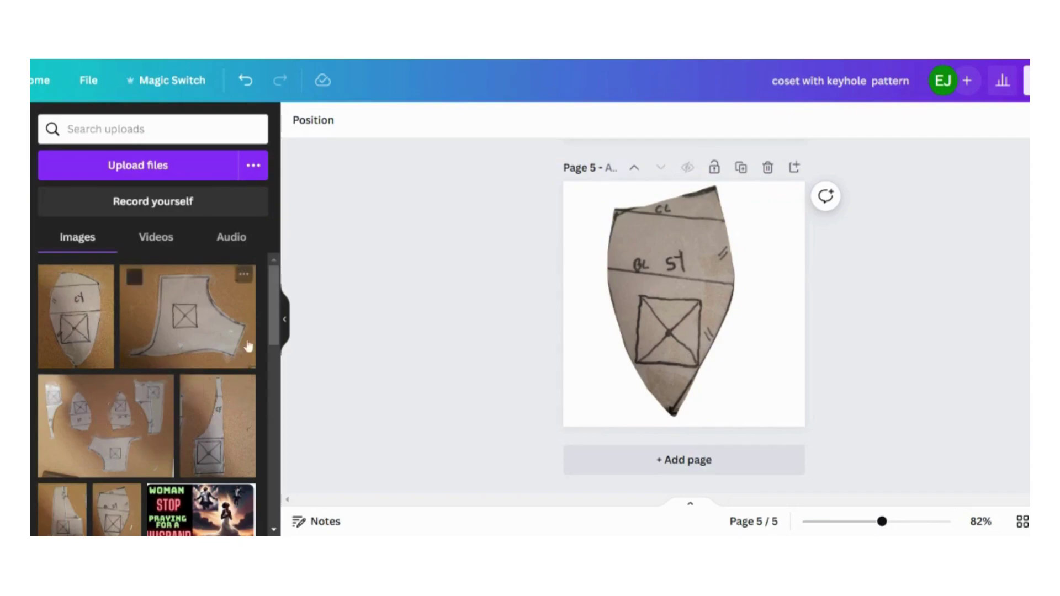
scroll(270, 334, "down", 3)
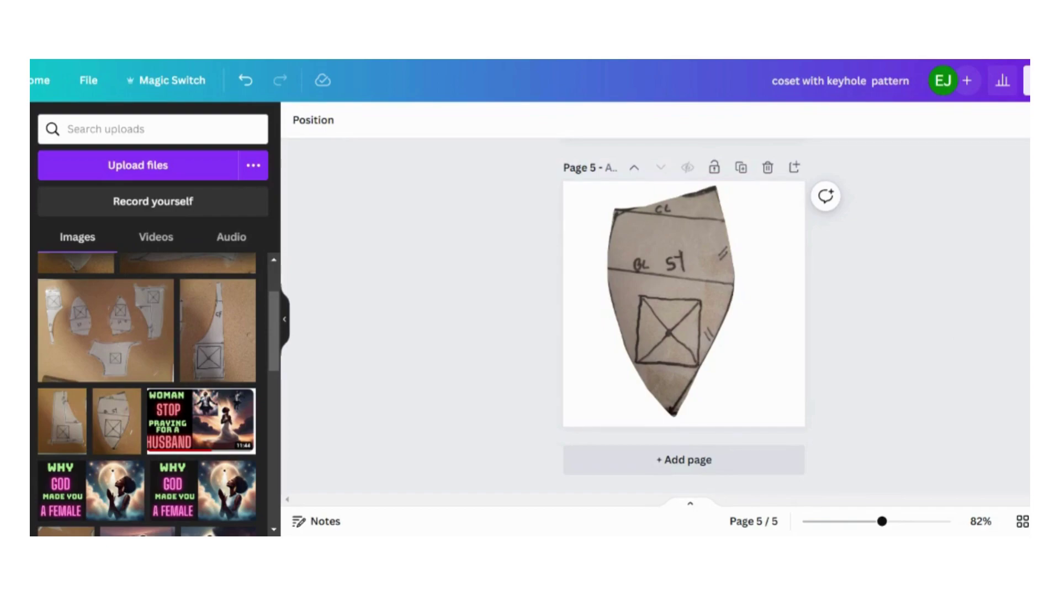
scroll(684, 316, "up", 20)
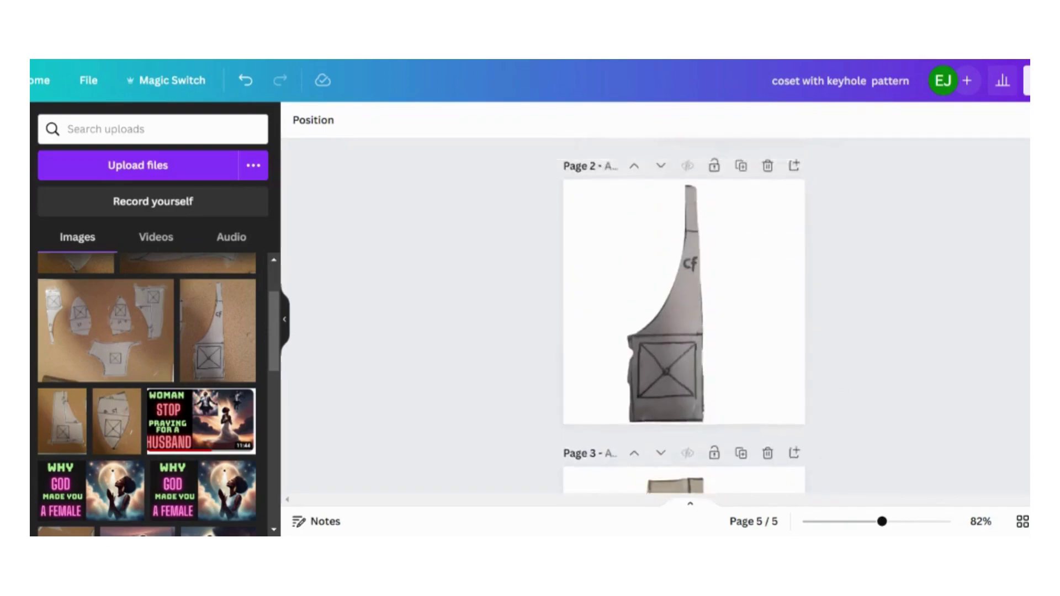
scroll(683, 316, "up", 1)
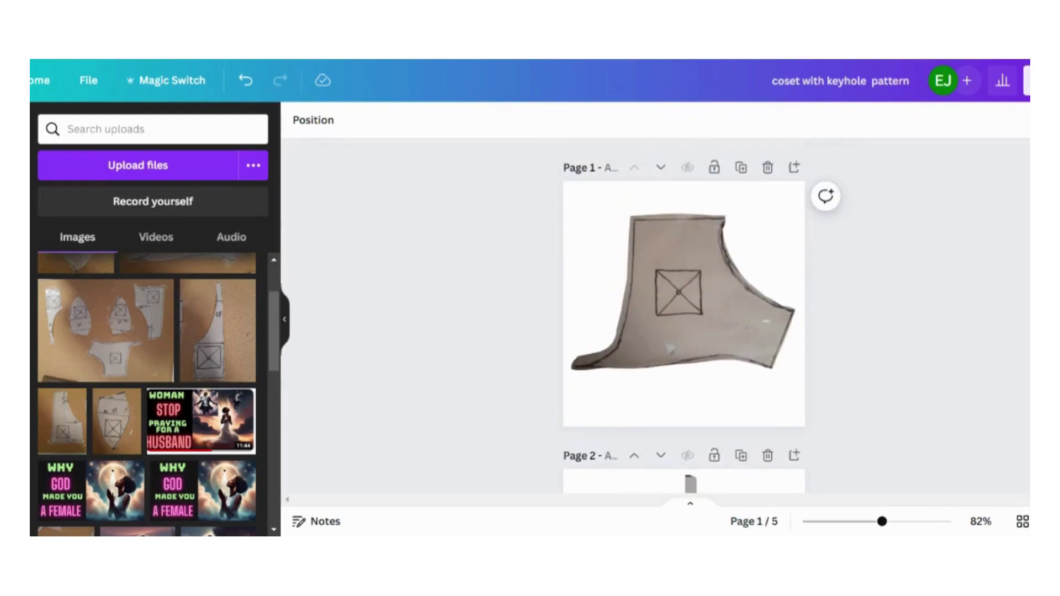
scroll(683, 316, "down", 10)
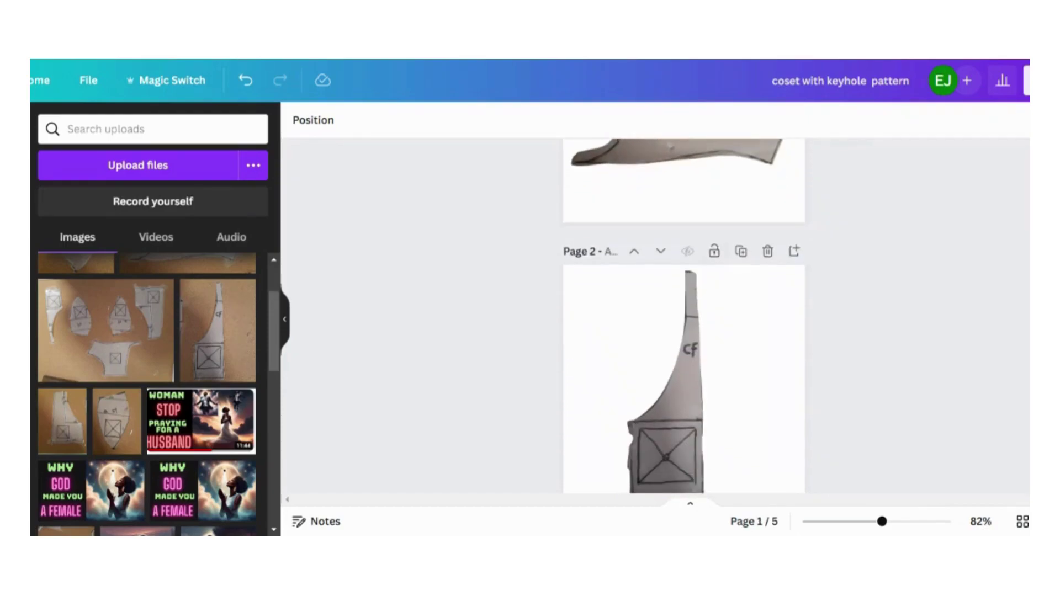
scroll(683, 316, "down", 2)
scroll(683, 316, "up", 12)
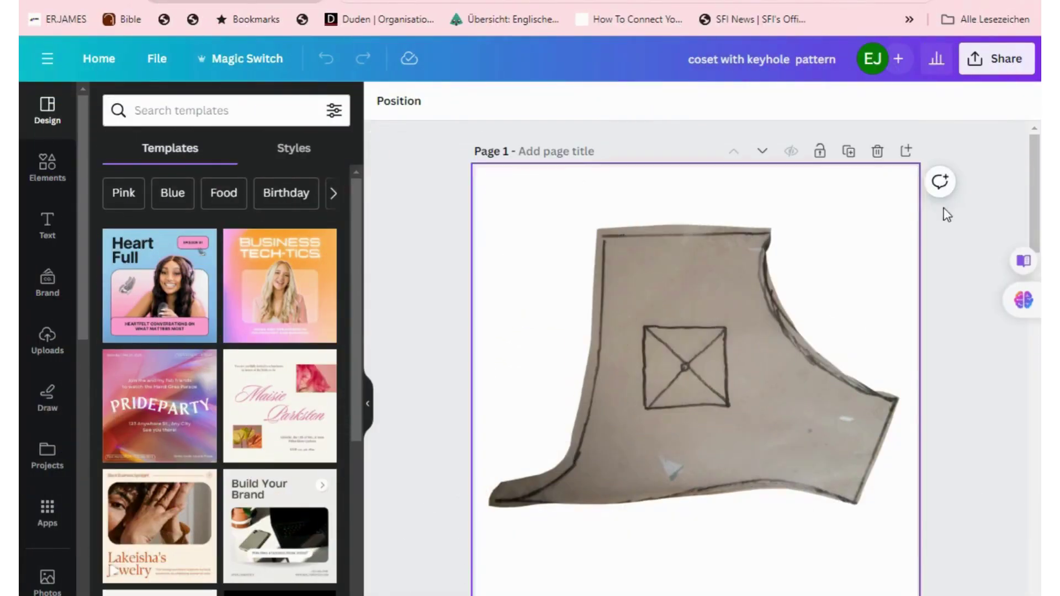
Step: Download all five design pages as transparent-background PNGs, then return to Patternmaker Pro
left_click(997, 73)
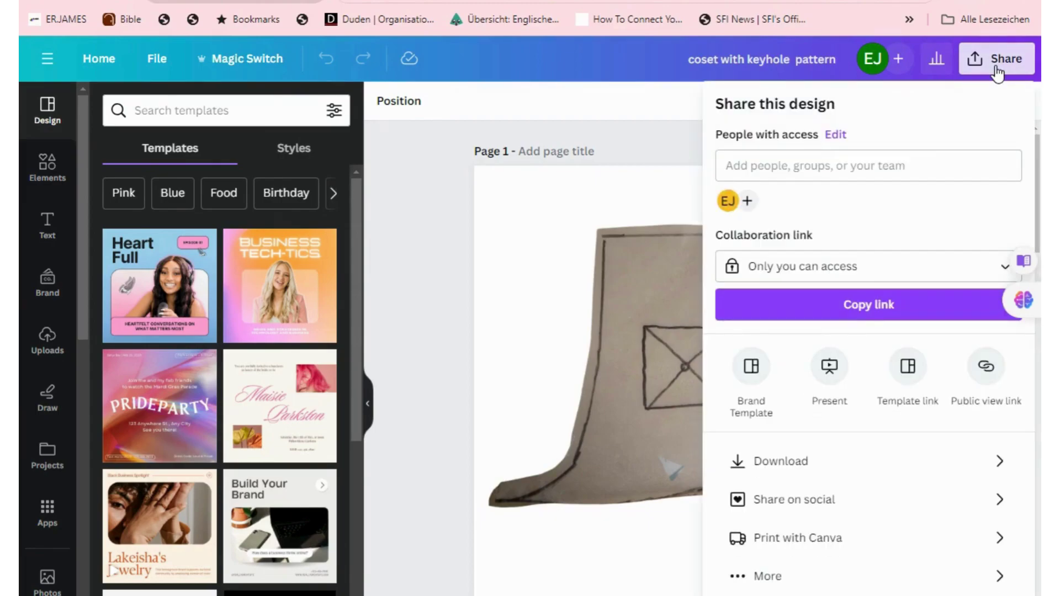
left_click(780, 464)
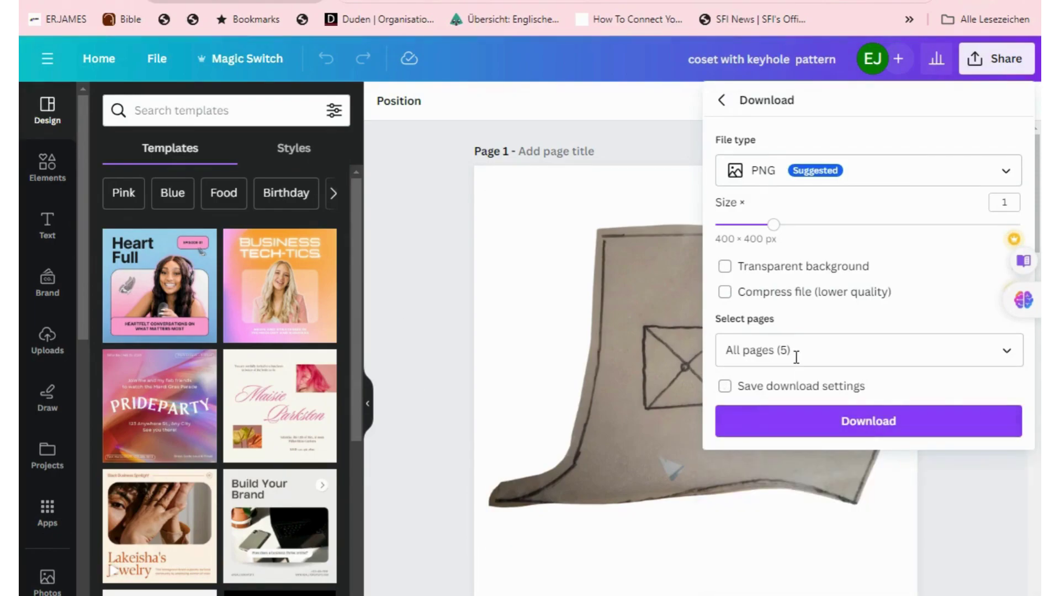
left_click(725, 272)
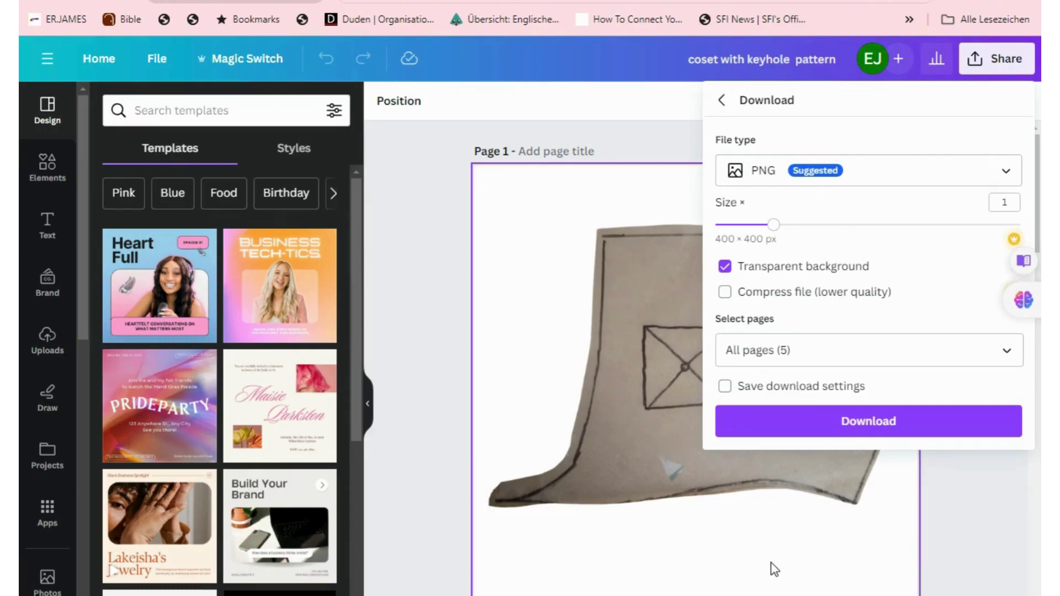
left_click(881, 425)
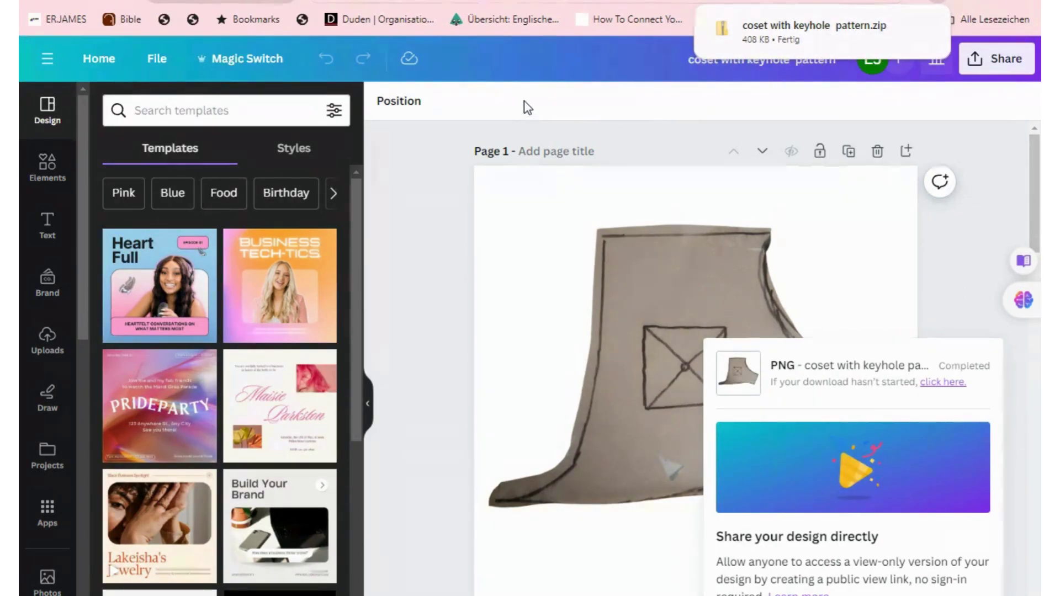
left_click(552, 2)
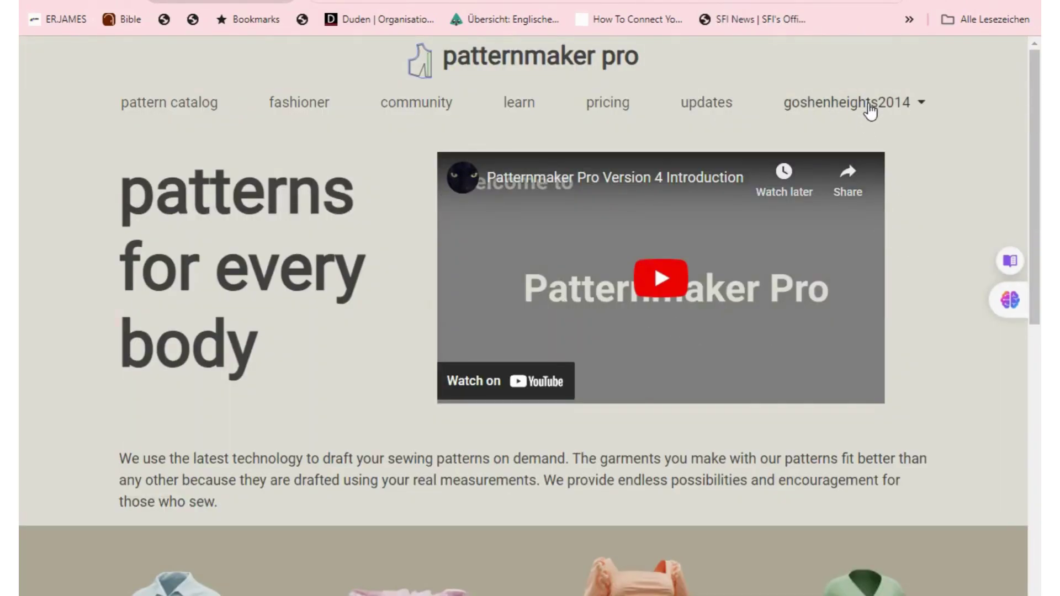
Step: Open the account page from the user menu and look over the saved Fashioner sessions
left_click(869, 106)
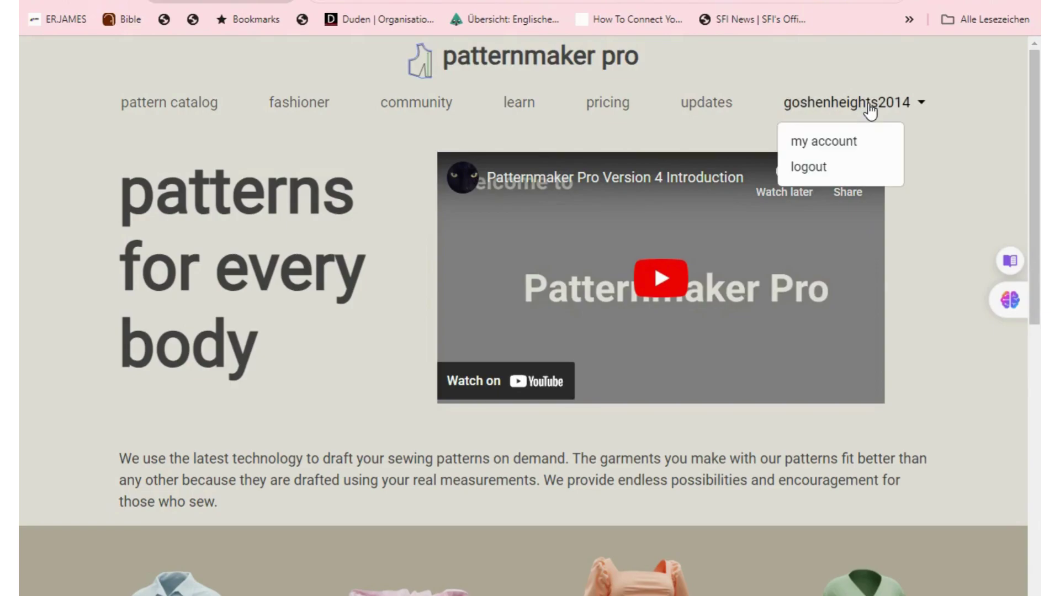
left_click(836, 141)
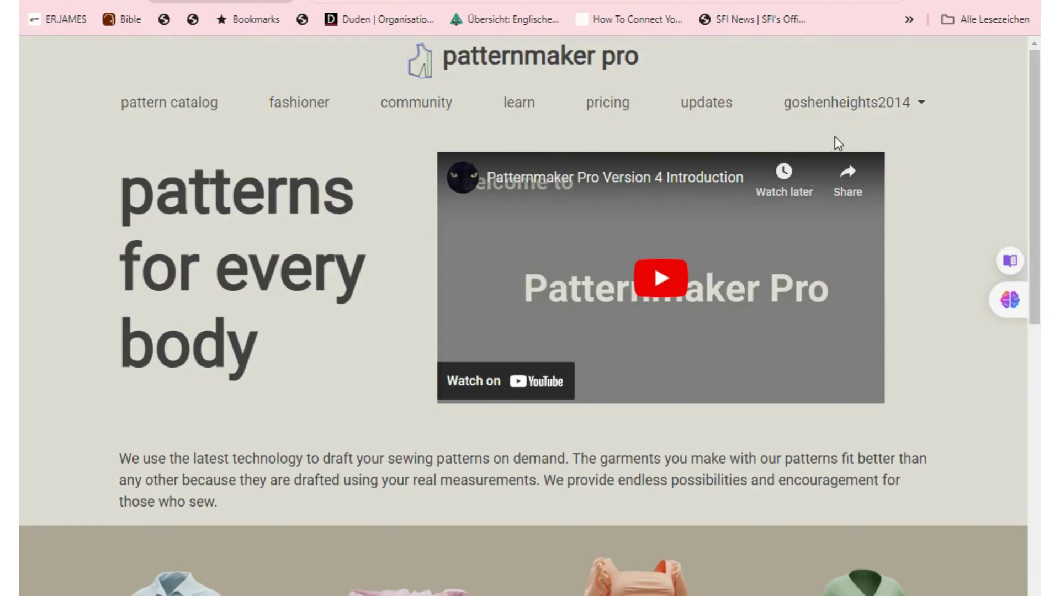
scroll(913, 160, "down", 2)
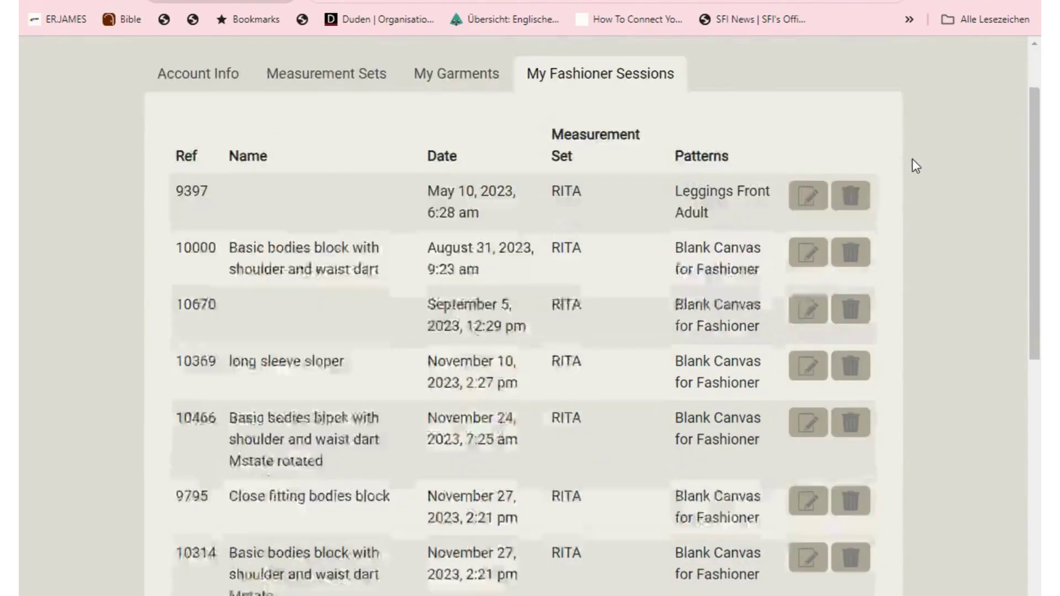
scroll(912, 158, "down", 16)
scroll(912, 158, "up", 13)
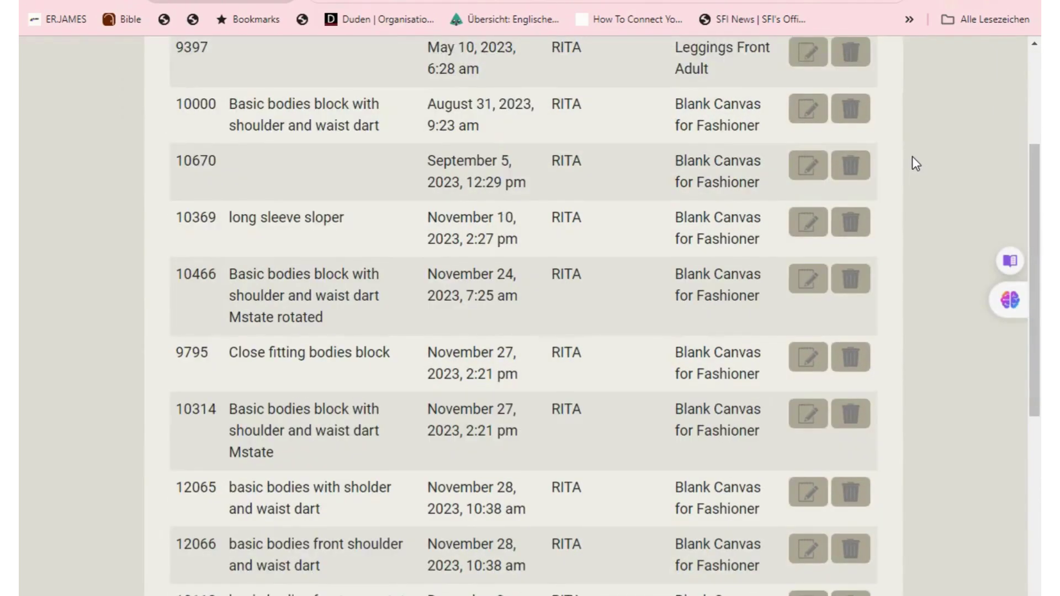
scroll(912, 157, "up", 5)
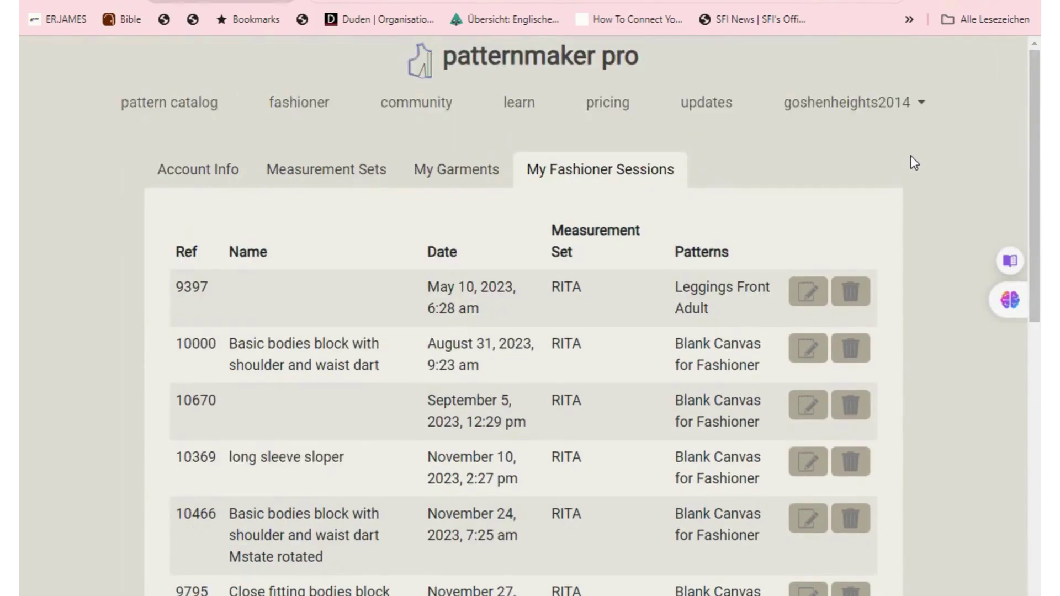
Step: Reload the account page, then go on to the Fashioner page
left_click(856, 112)
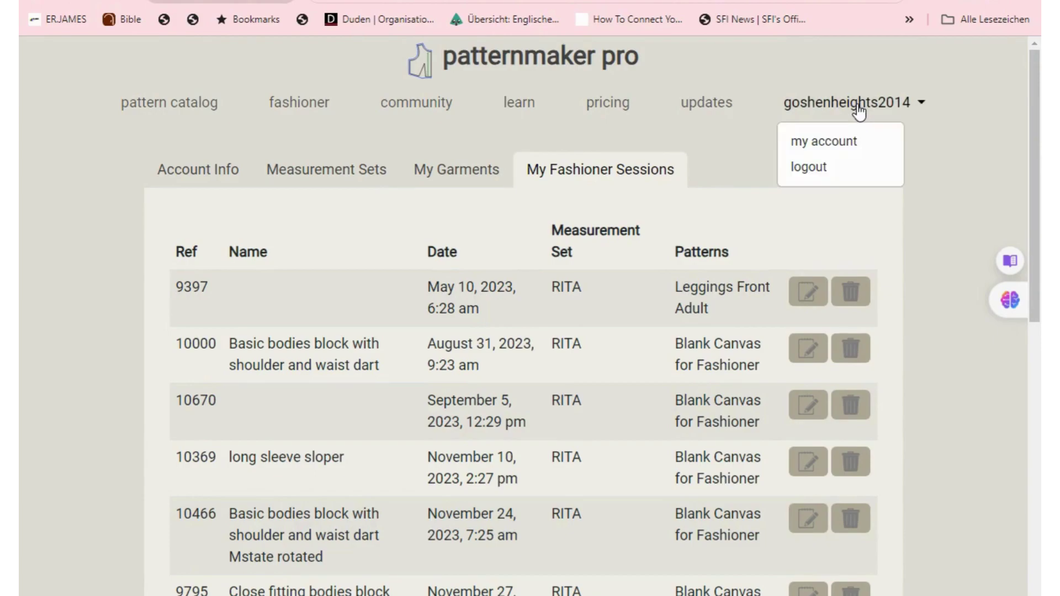
left_click(834, 143)
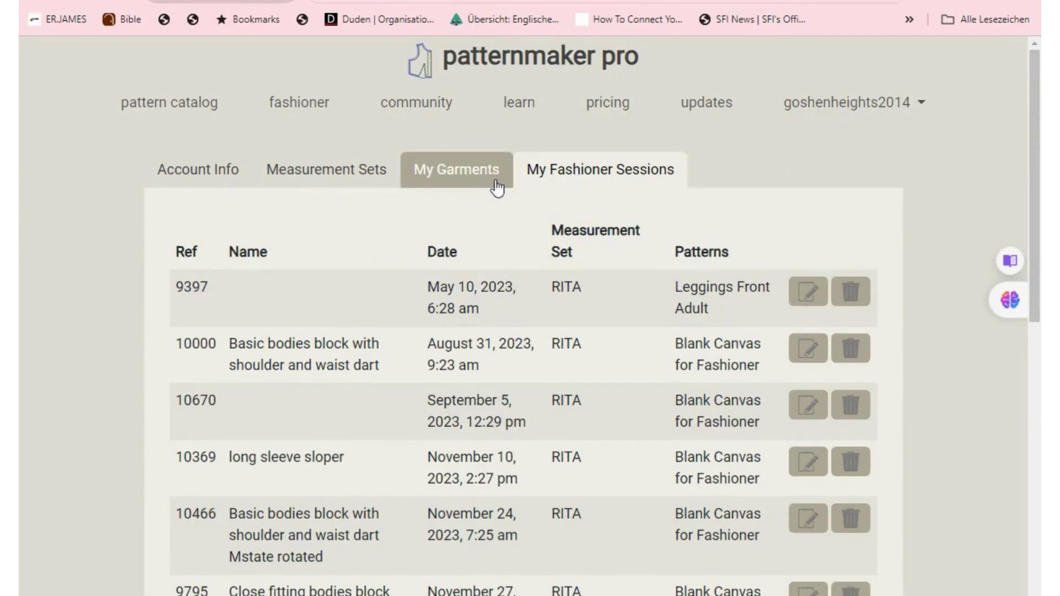
scroll(622, 149, "down", 5)
scroll(379, 118, "up", 4)
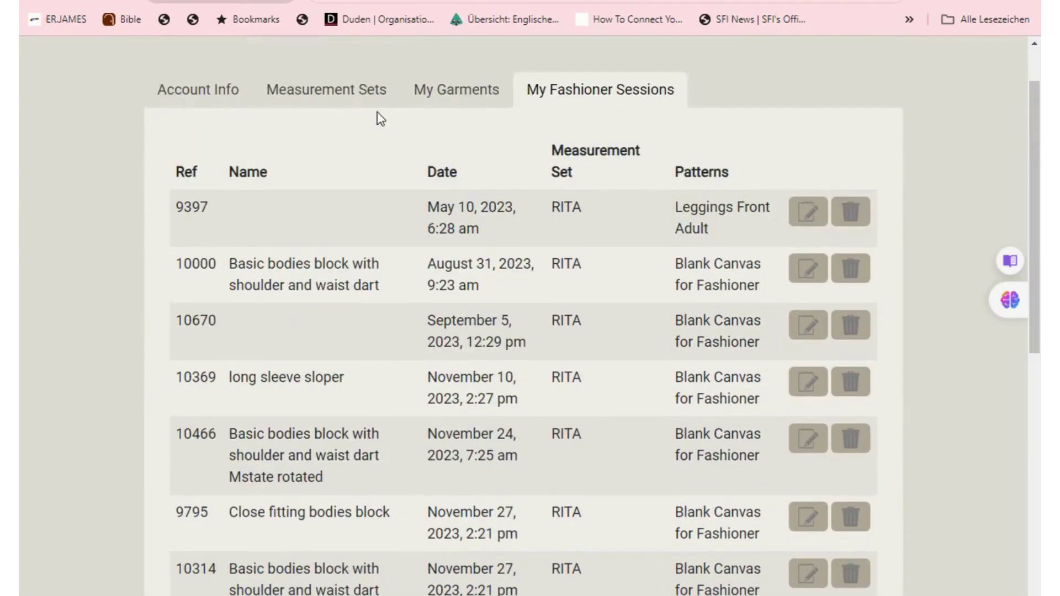
scroll(353, 124, "up", 1)
left_click(311, 105)
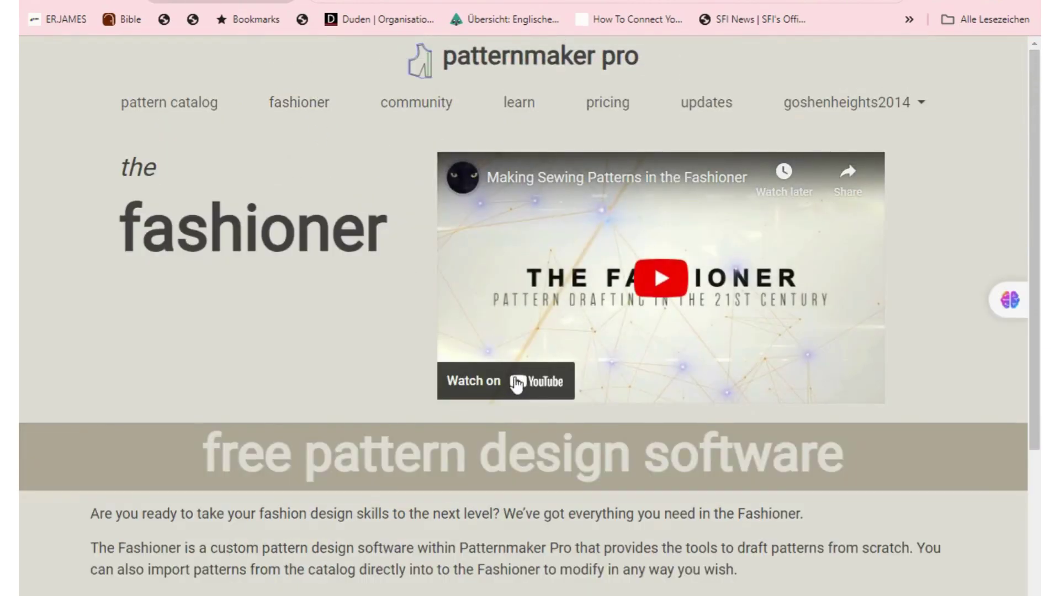
Step: Browse the pattern catalog and open the empty fashioner #159 pattern
scroll(488, 422, "down", 5)
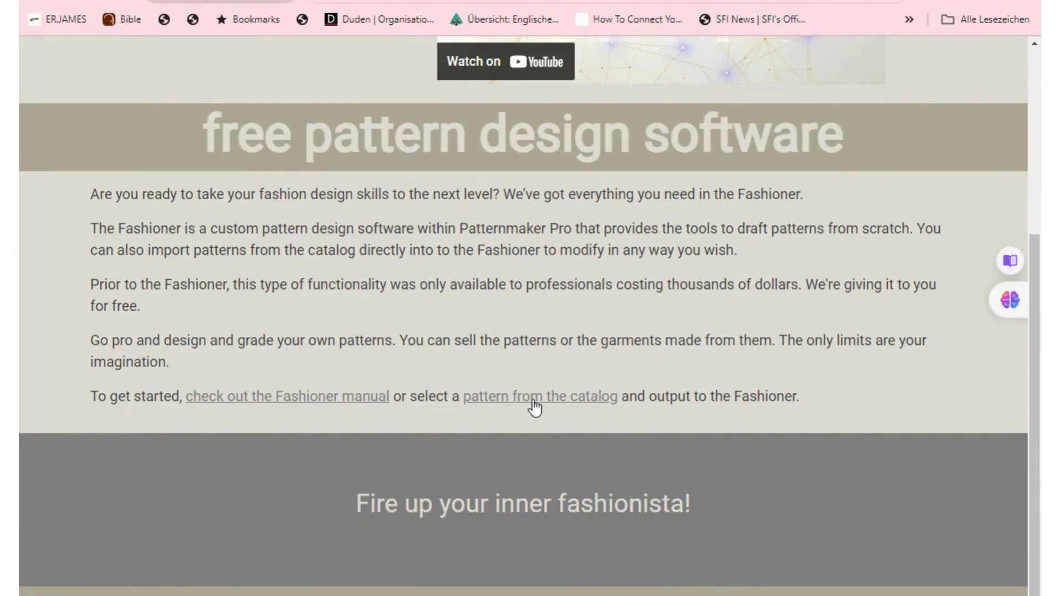
left_click(534, 397)
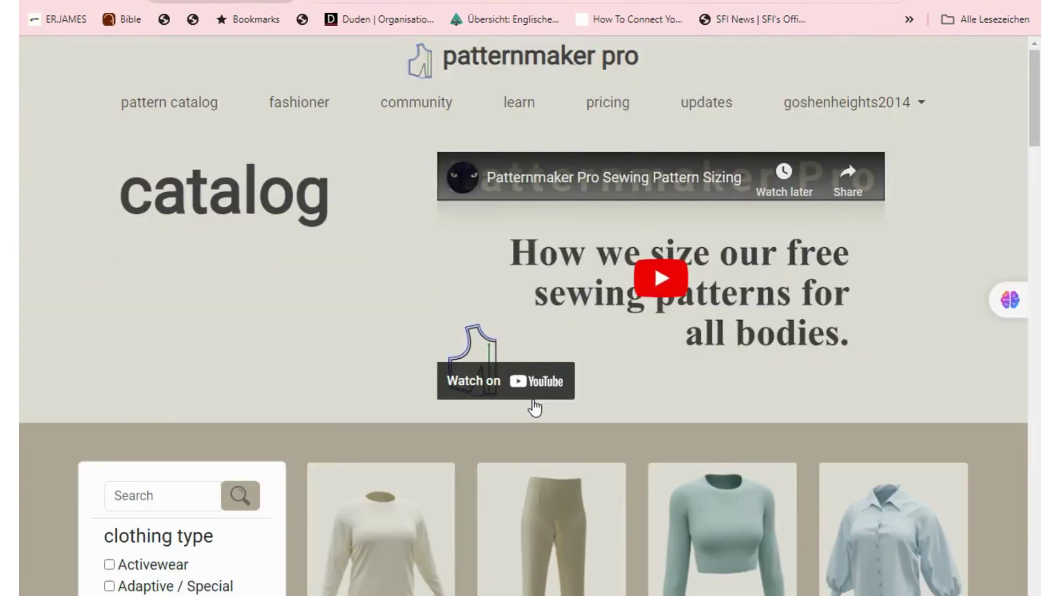
scroll(535, 409, "down", 20)
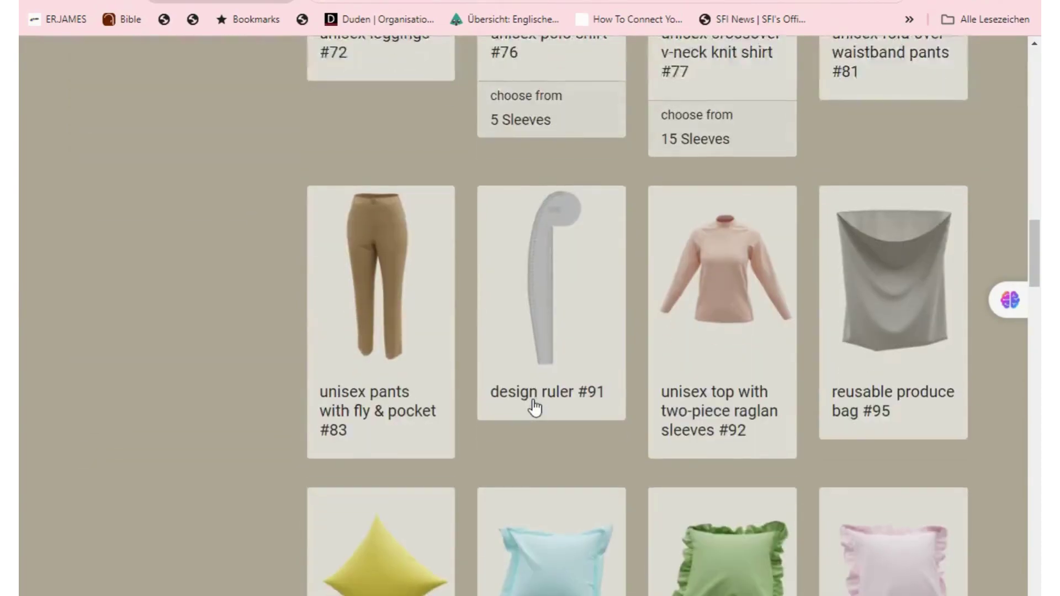
scroll(534, 407, "down", 20)
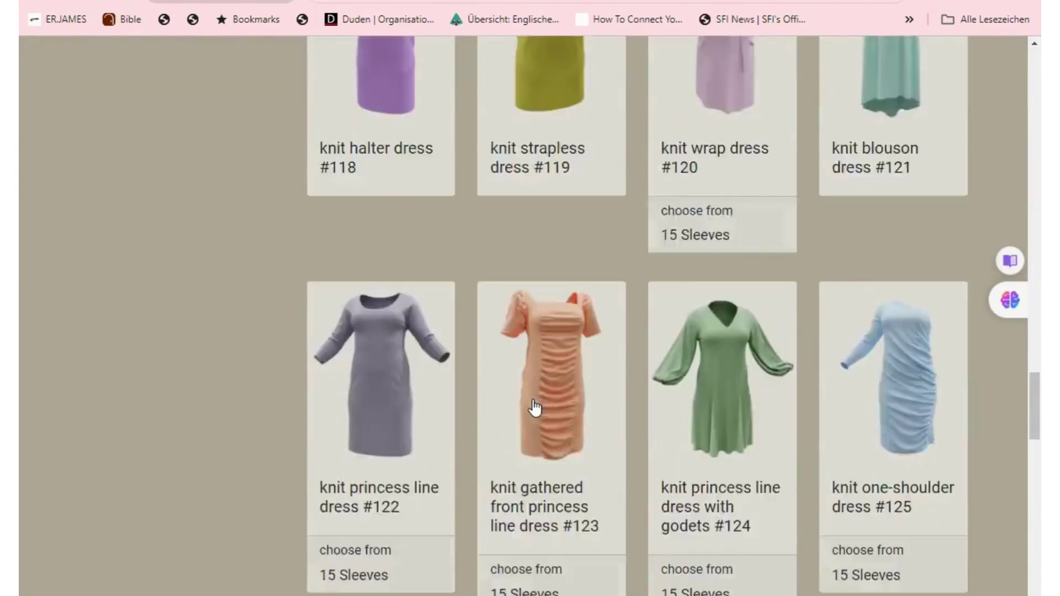
scroll(534, 409, "down", 20)
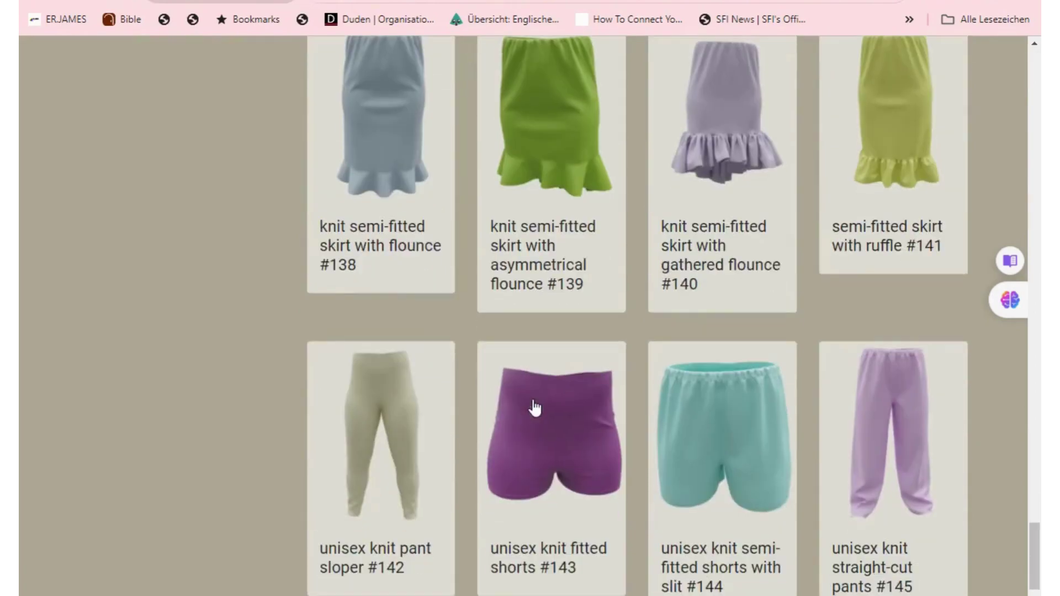
scroll(535, 409, "down", 20)
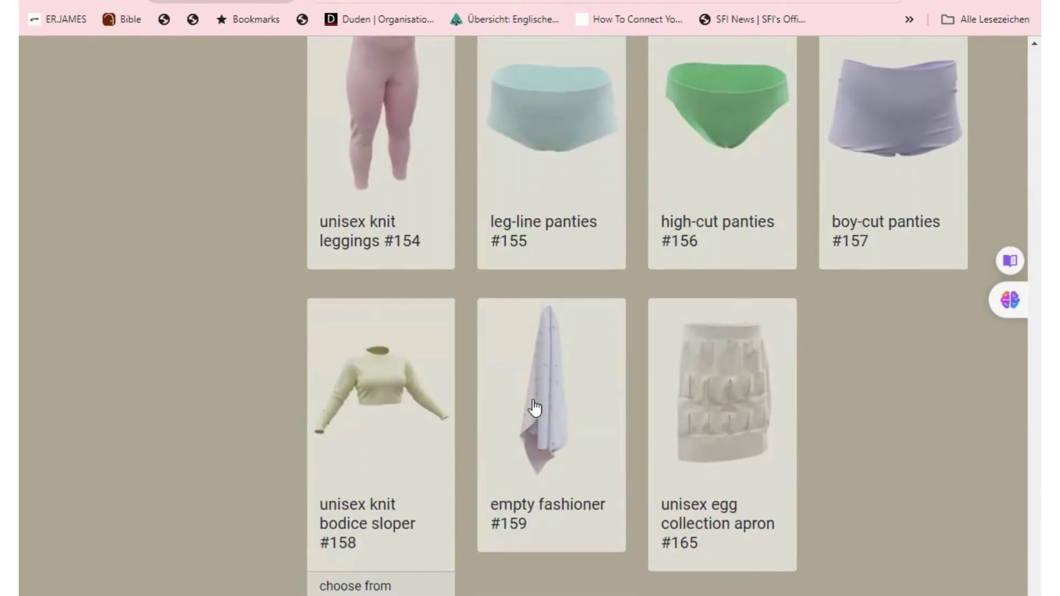
left_click(563, 449)
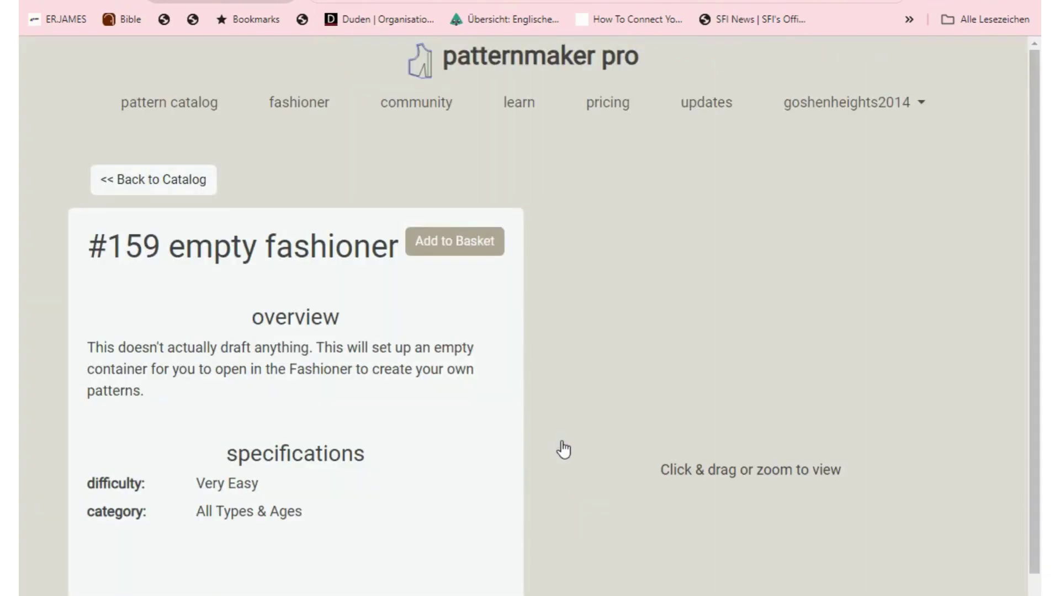
Step: Basket the #159 pattern with a saved measurement set and 0.50 seam allowance for the Fashioner
left_click(461, 250)
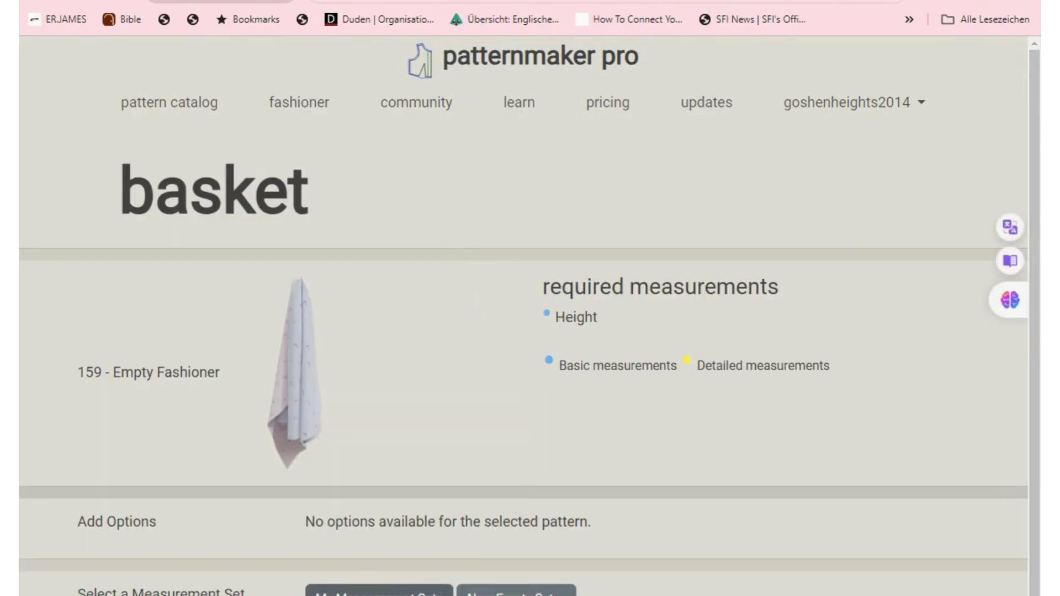
left_click(379, 591)
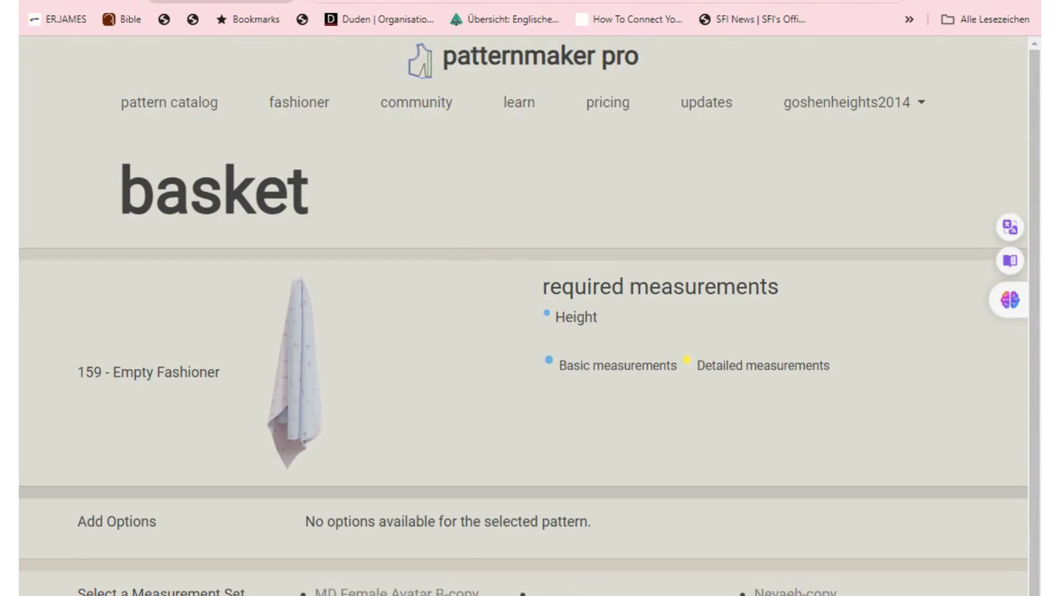
scroll(524, 315, "down", 2)
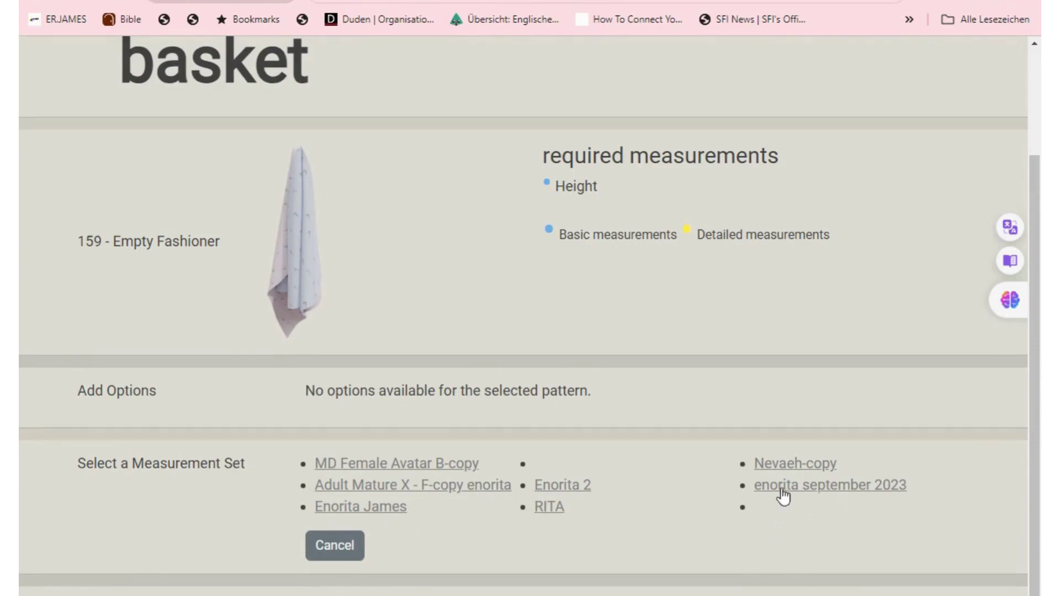
left_click(810, 496)
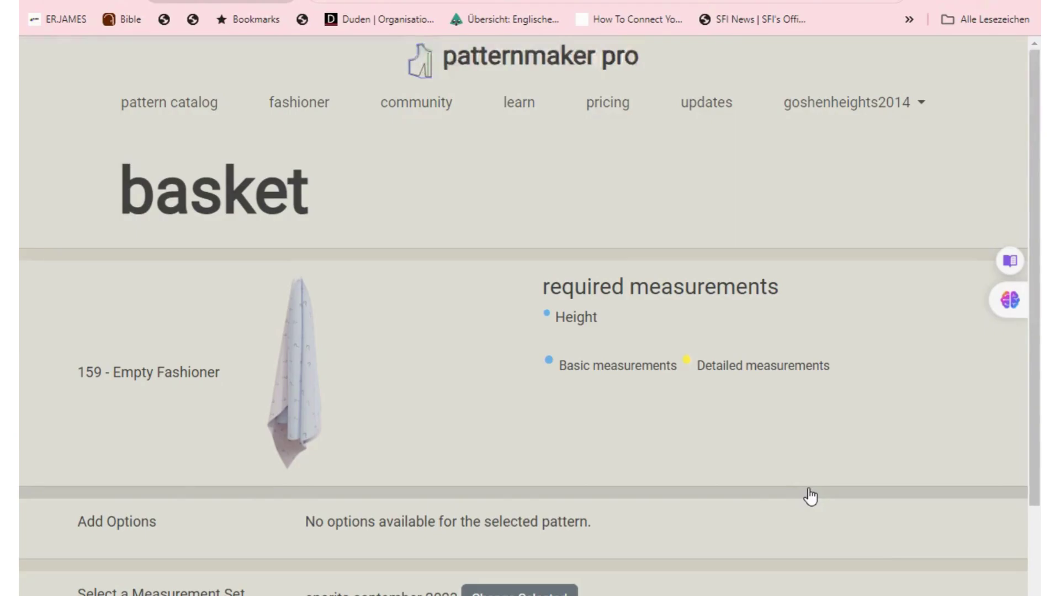
scroll(810, 496, "down", 5)
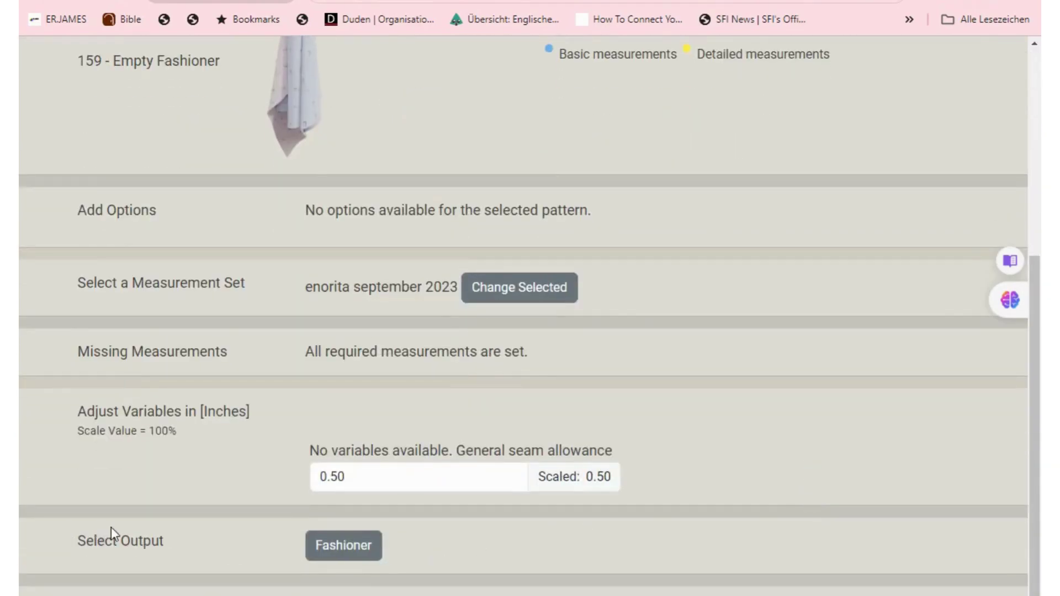
left_click(353, 553)
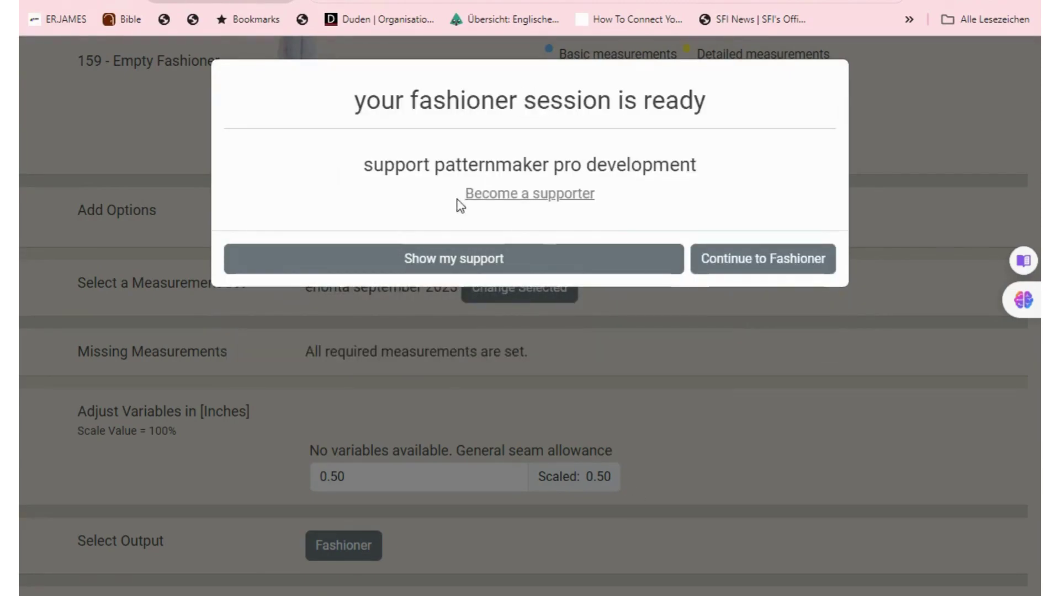
Step: Continue into the blank Fashioner workspace and bring up its image menu
left_click(774, 266)
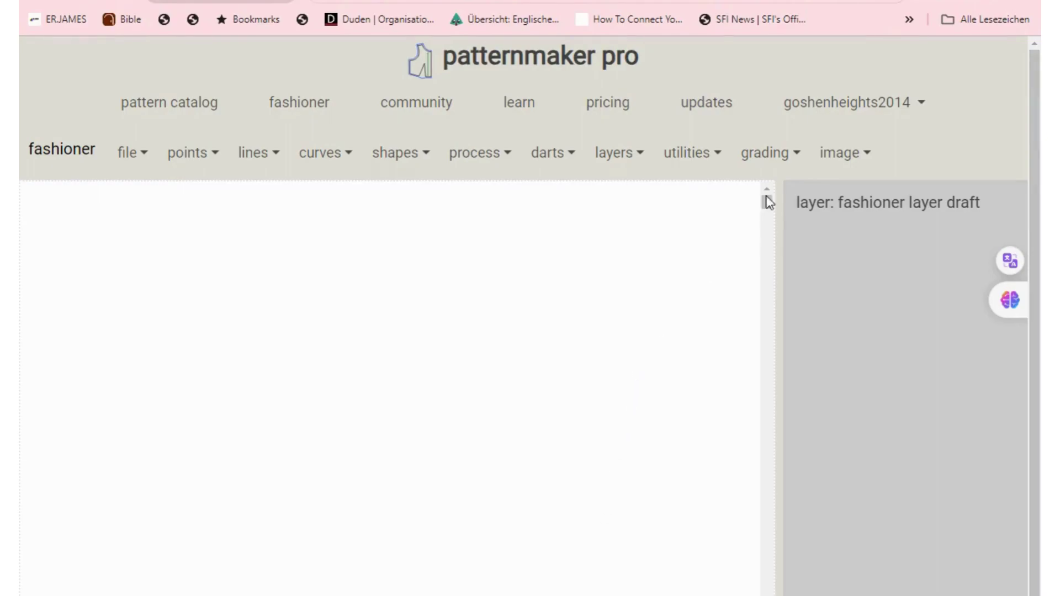
left_click(867, 156)
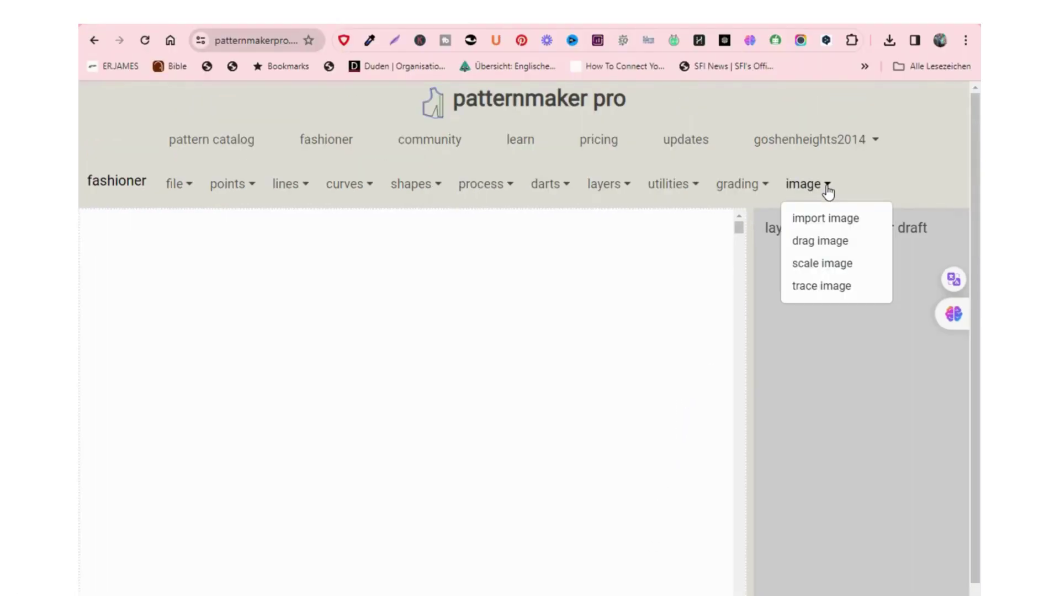
Step: Import pattern photo 3 from the Desktop and save it onto the canvas
left_click(821, 224)
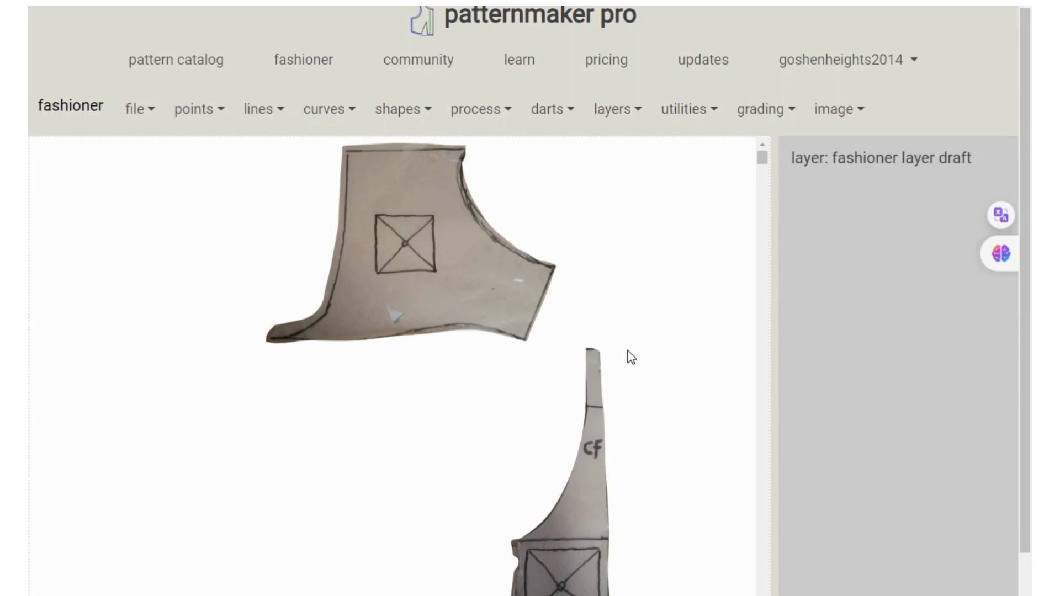
left_click(851, 112)
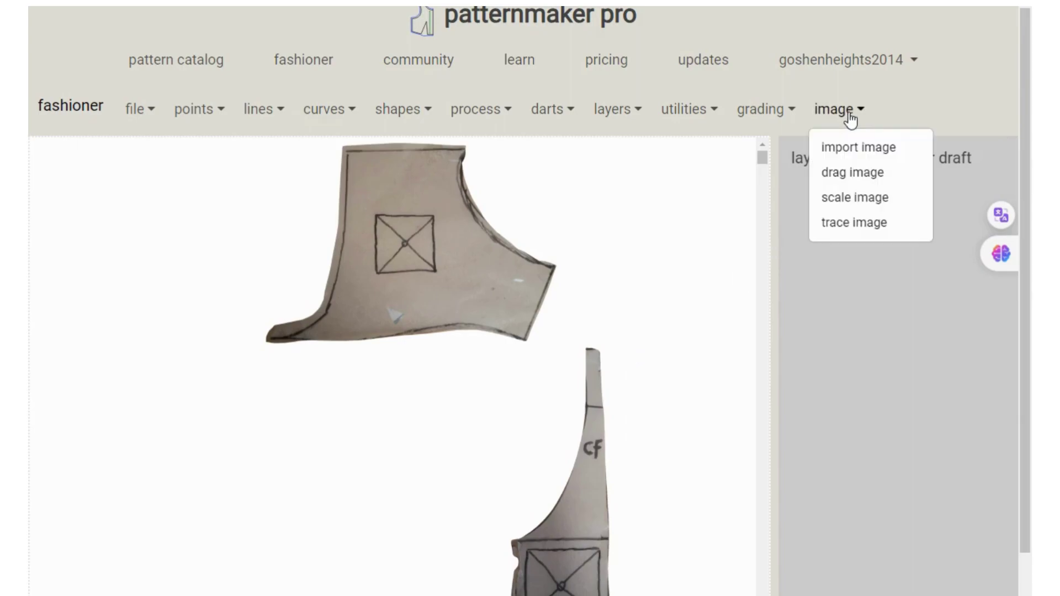
left_click(855, 148)
left_click(852, 330)
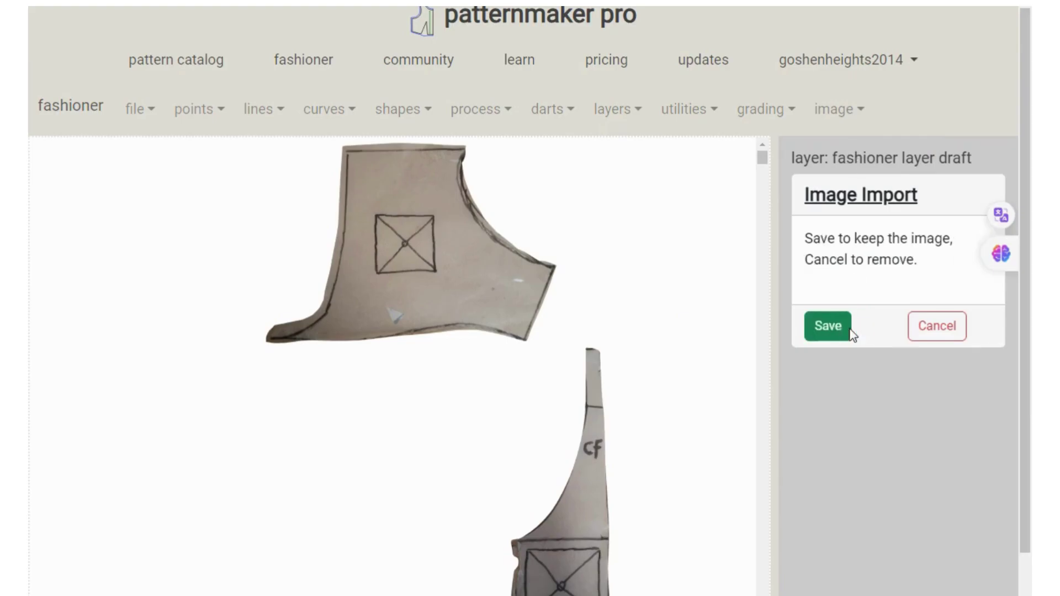
scroll(575, 305, "down", 3)
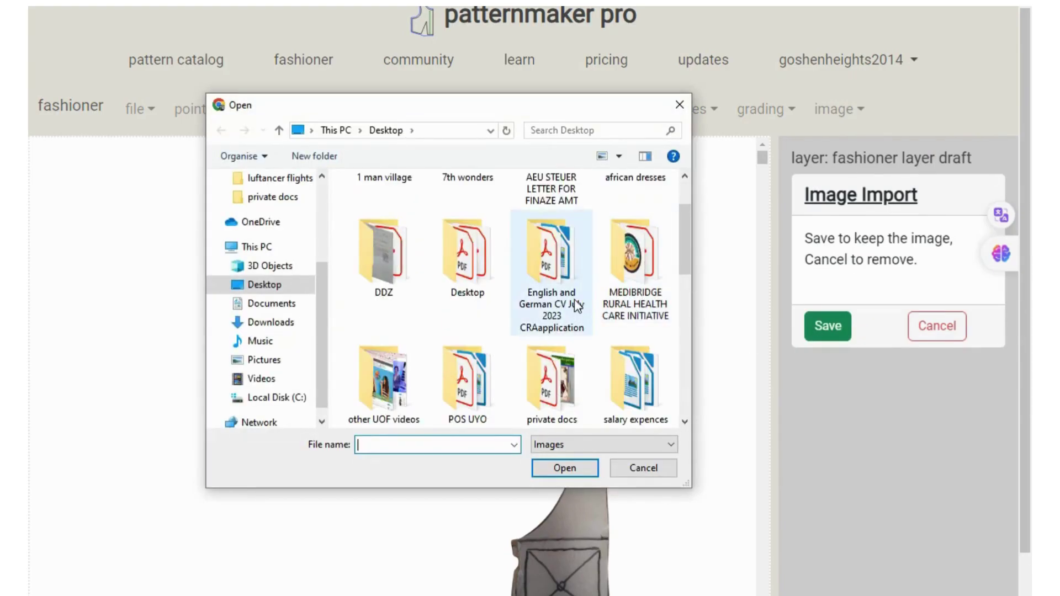
scroll(575, 300, "down", 3)
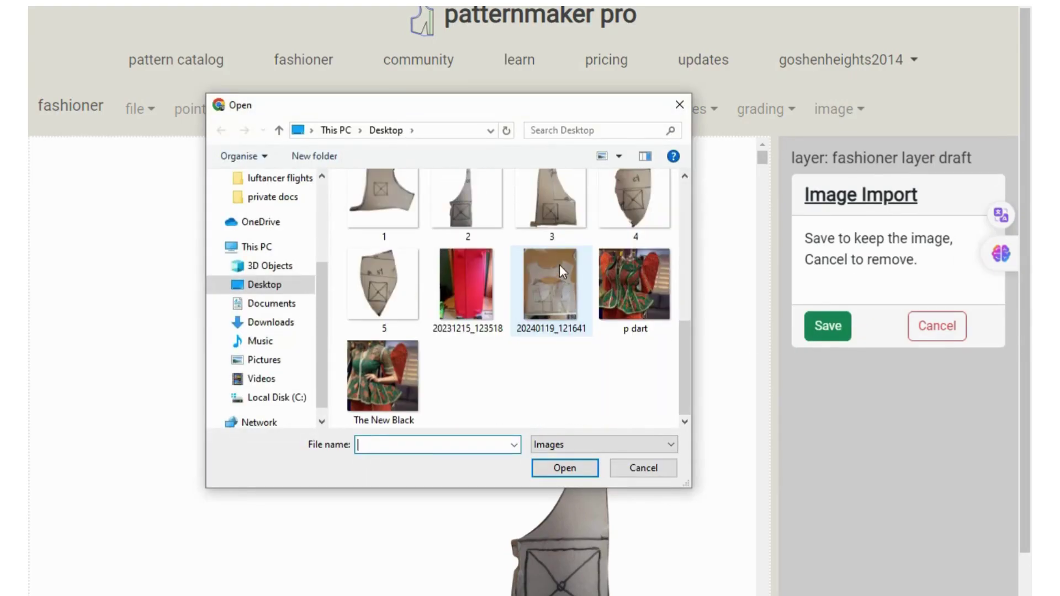
left_click(548, 208)
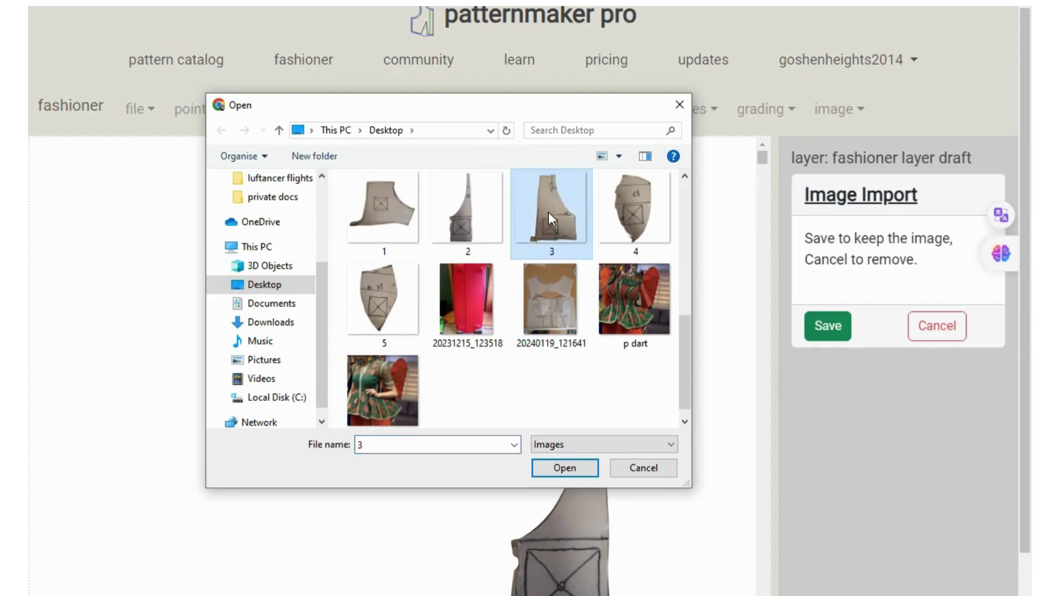
left_click(563, 468)
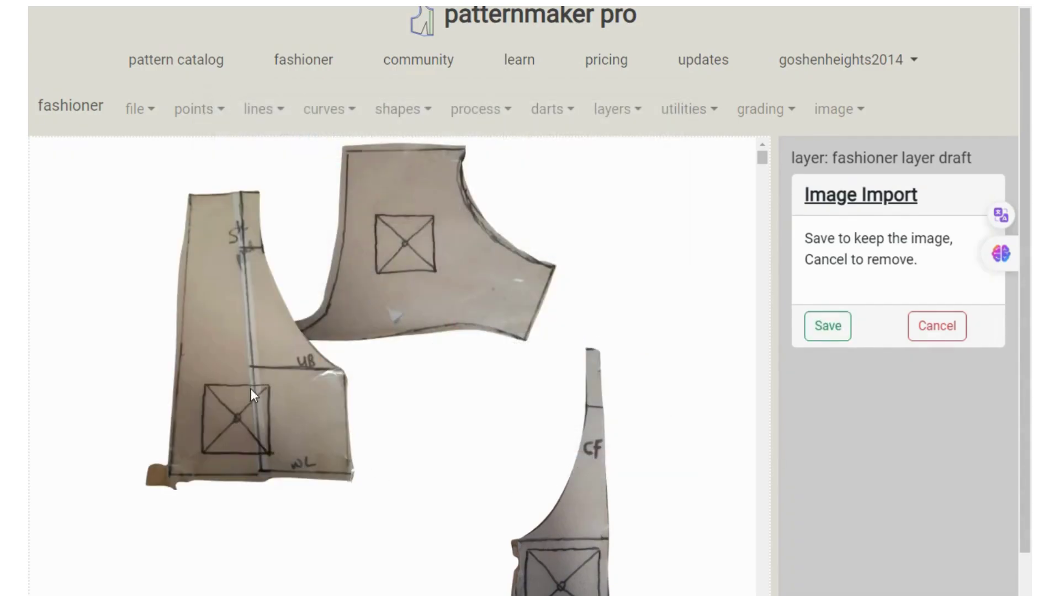
left_click(827, 325)
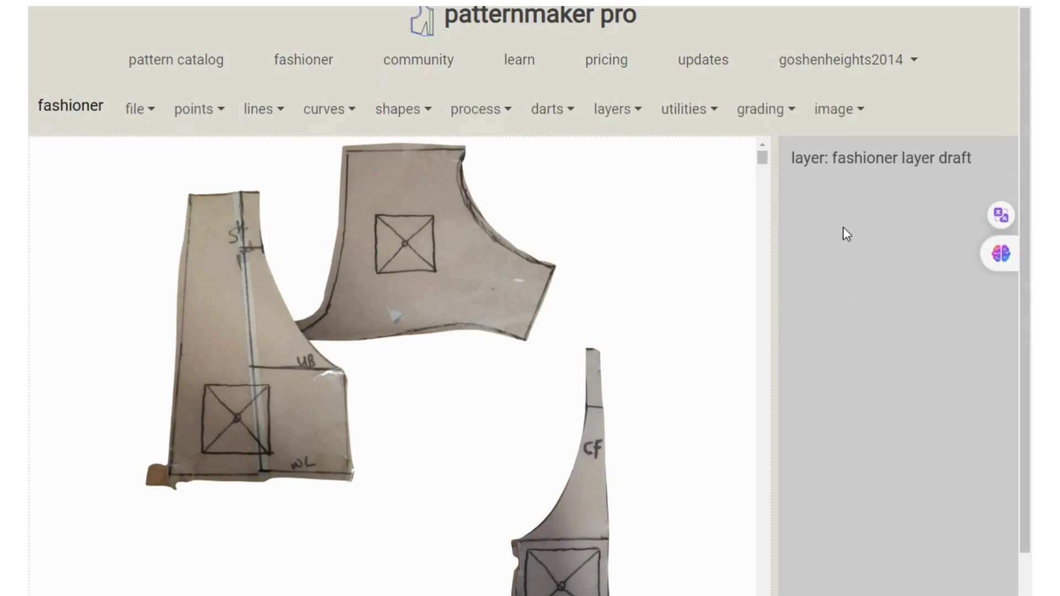
Step: Drag the img_102_38 bodice photo down beneath the top piece and save its position
left_click(842, 121)
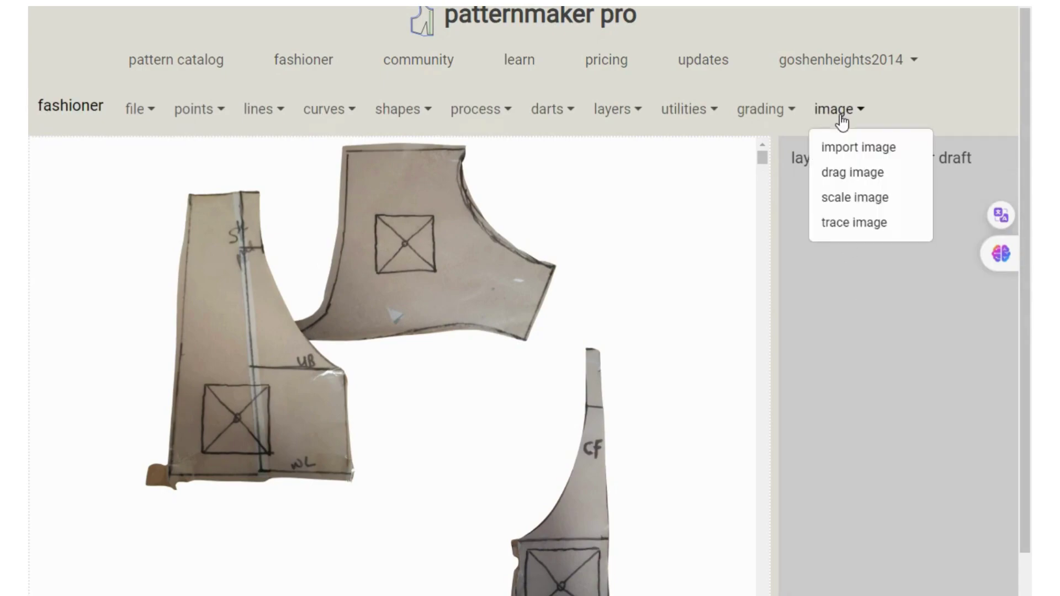
left_click(853, 178)
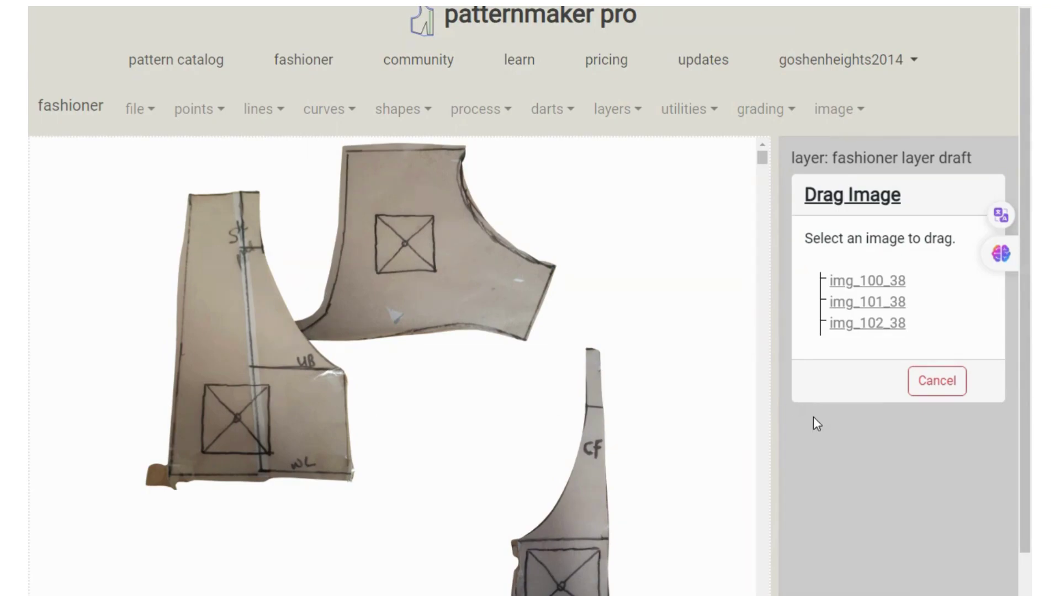
left_click(877, 326)
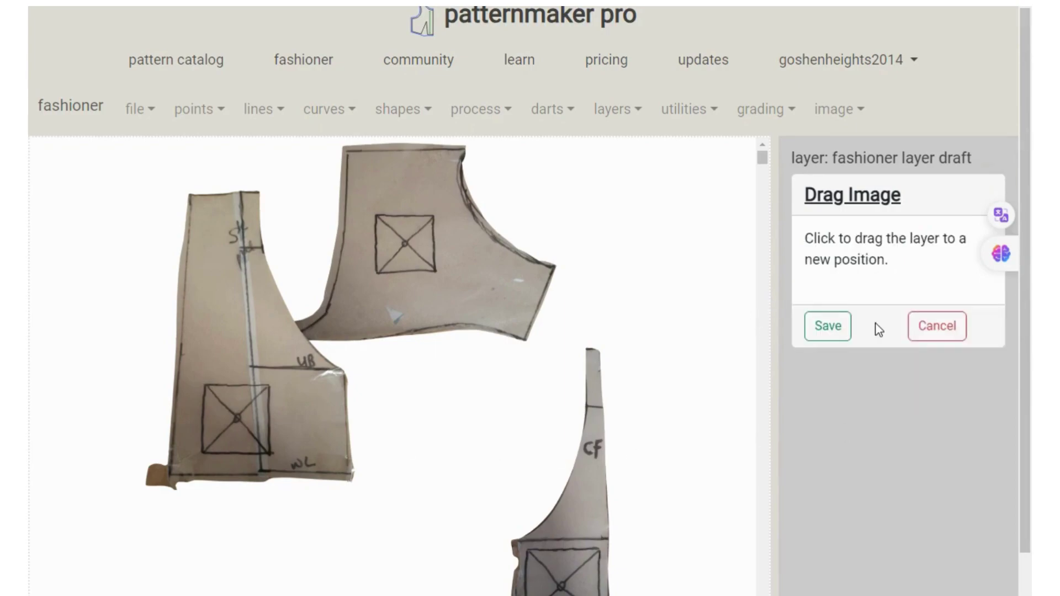
left_click_drag(219, 358, 184, 532)
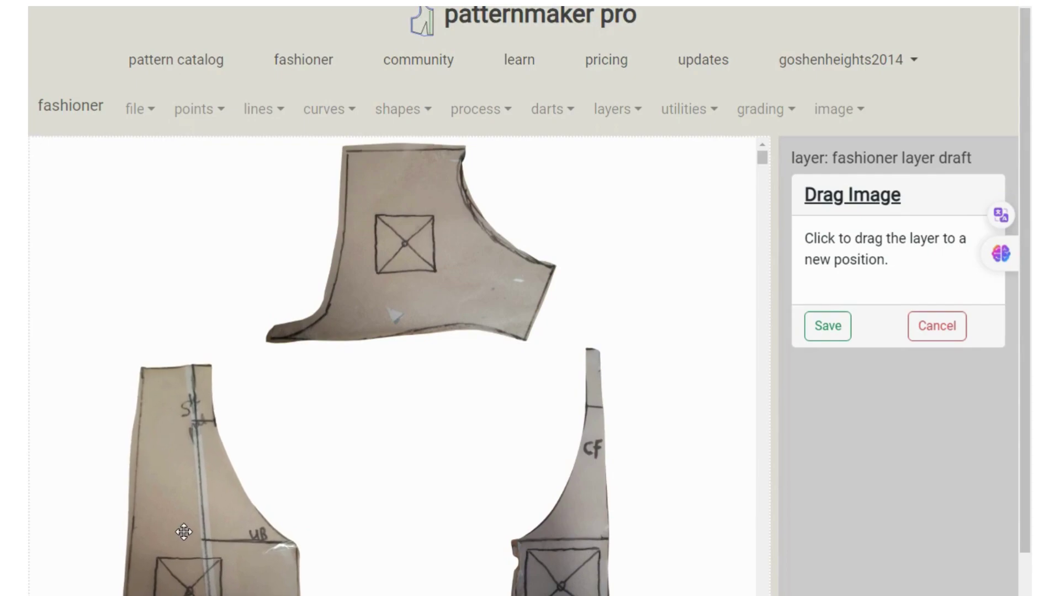
left_click(823, 332)
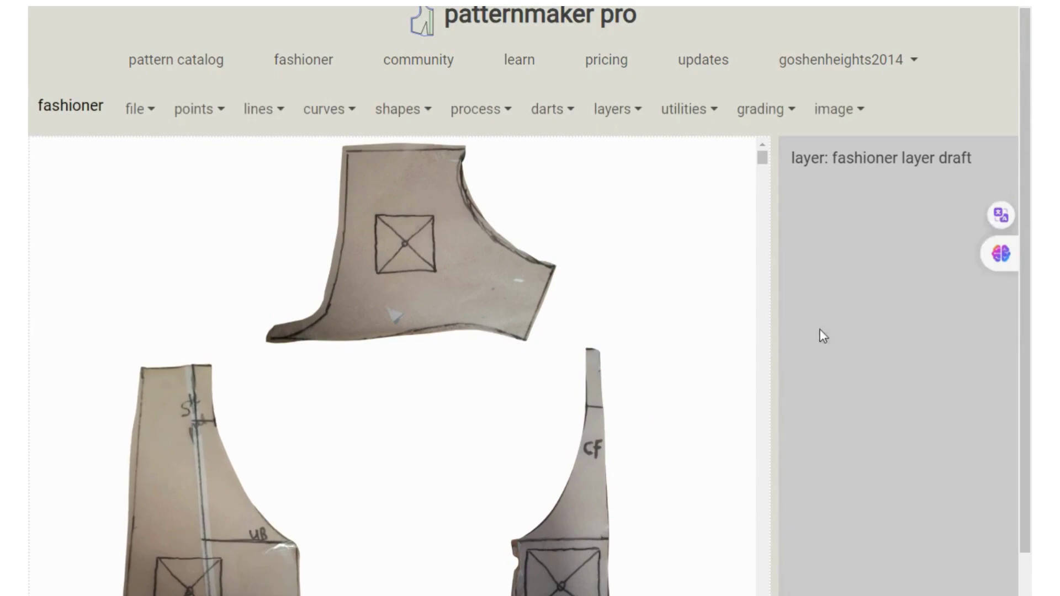
left_click(852, 109)
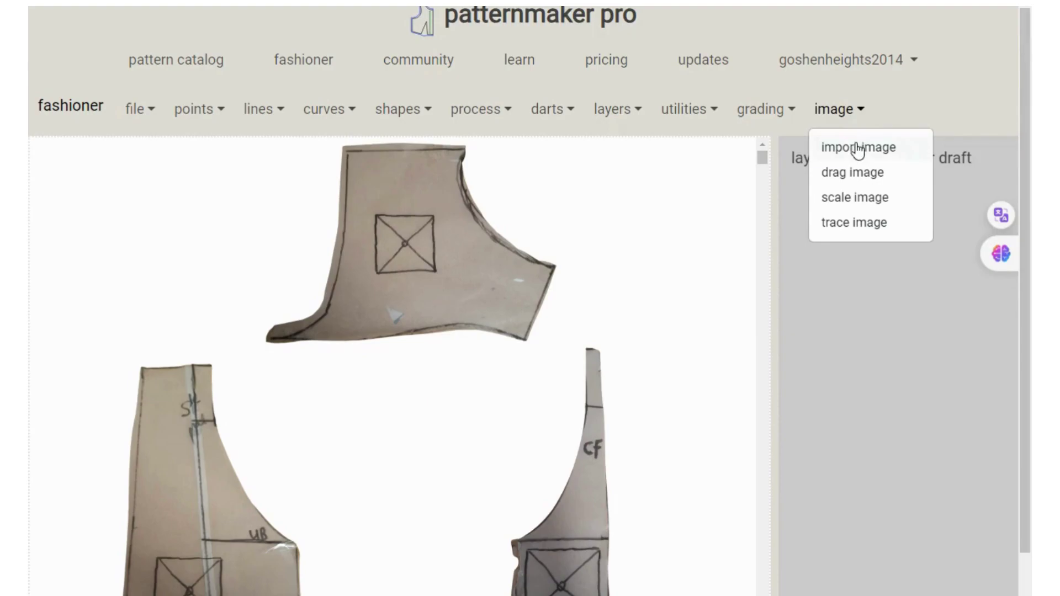
Step: Import pattern photo 4 and save it onto the canvas
left_click(855, 147)
left_click(851, 328)
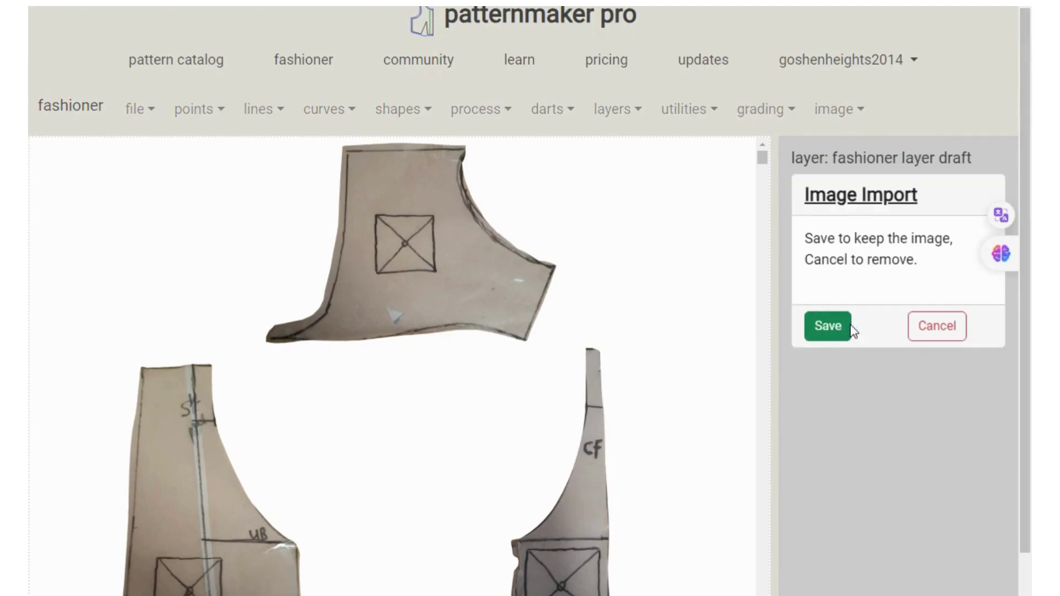
scroll(681, 203, "down", 5)
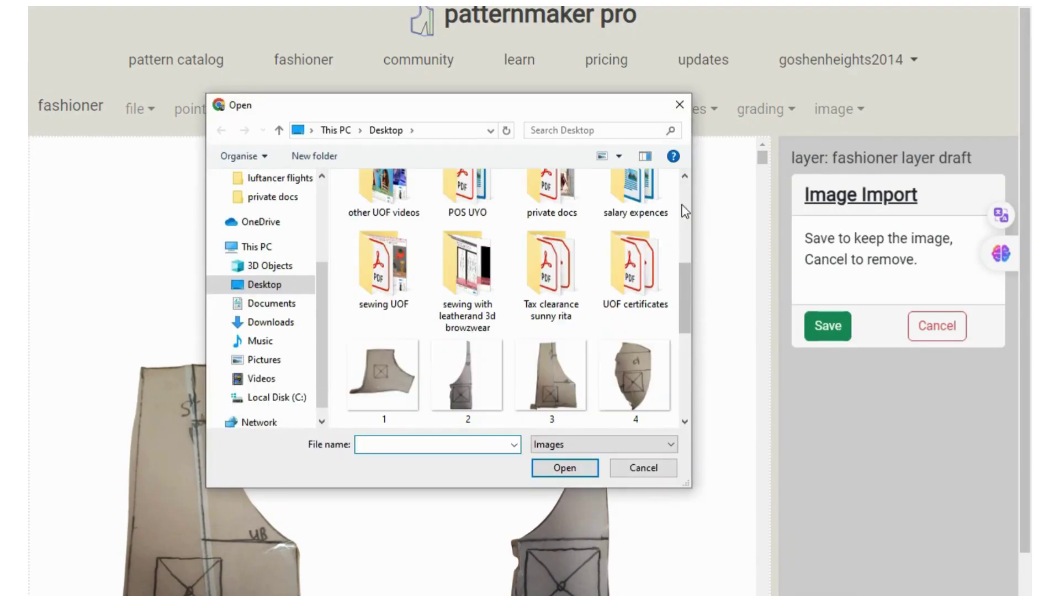
scroll(677, 323, "down", 2)
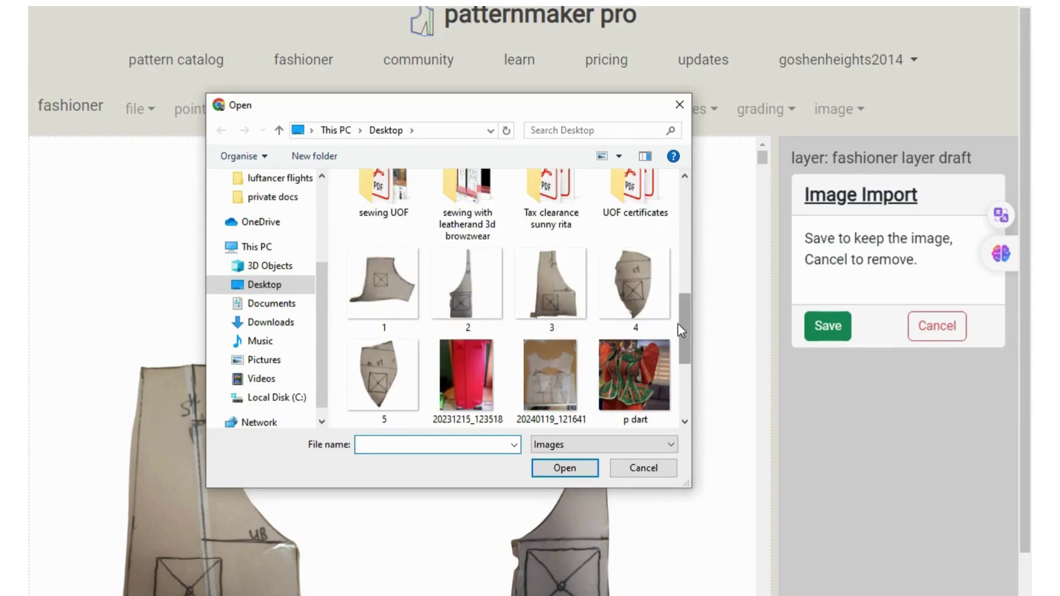
left_click(644, 294)
left_click(573, 470)
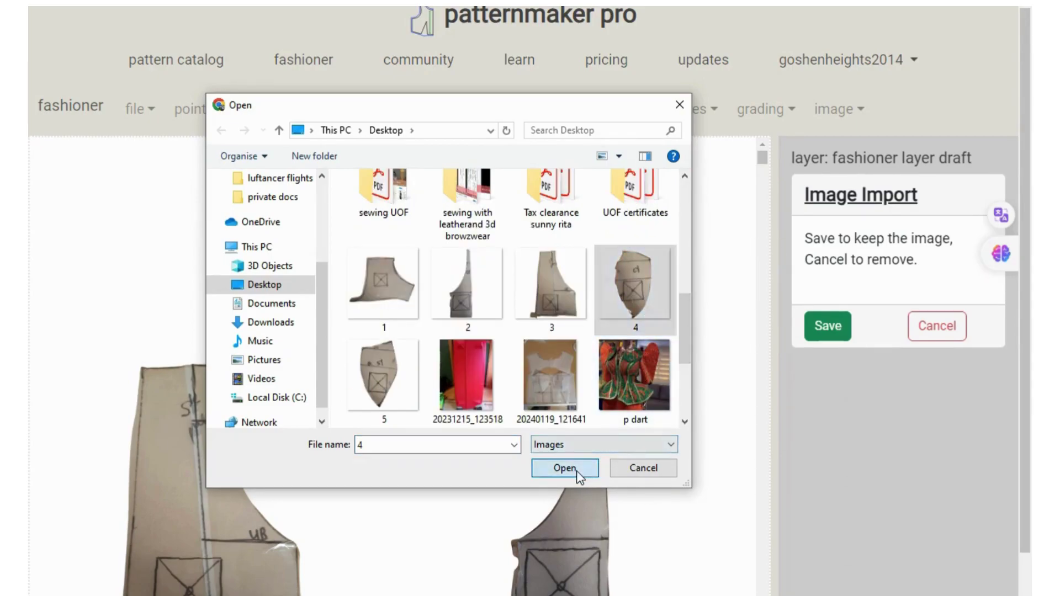
left_click(827, 325)
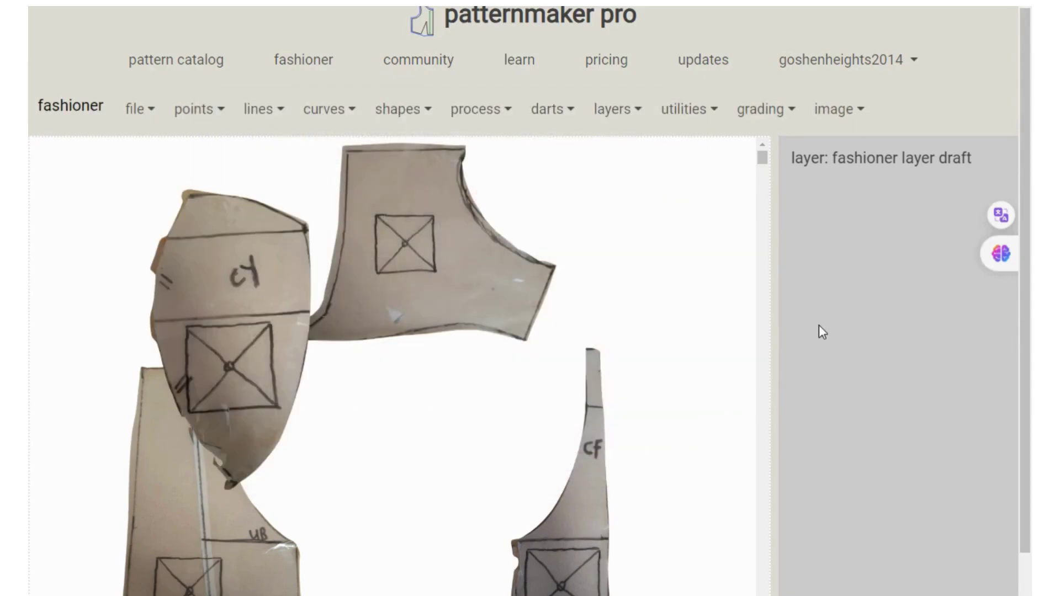
Step: Drag the img_103_38 cY piece below the top piece, between the other two, and save
left_click(845, 110)
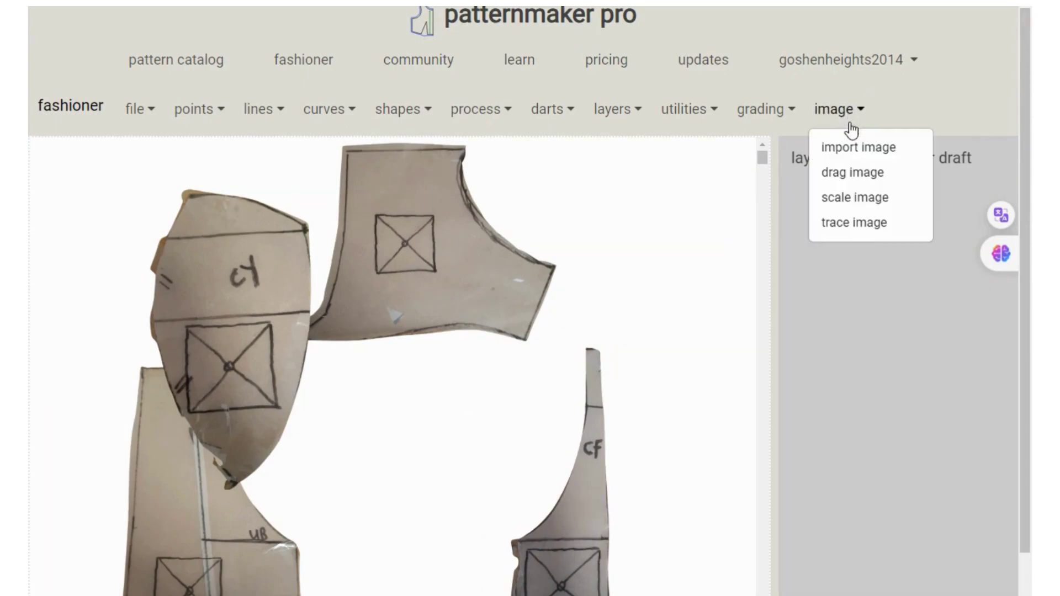
left_click(857, 177)
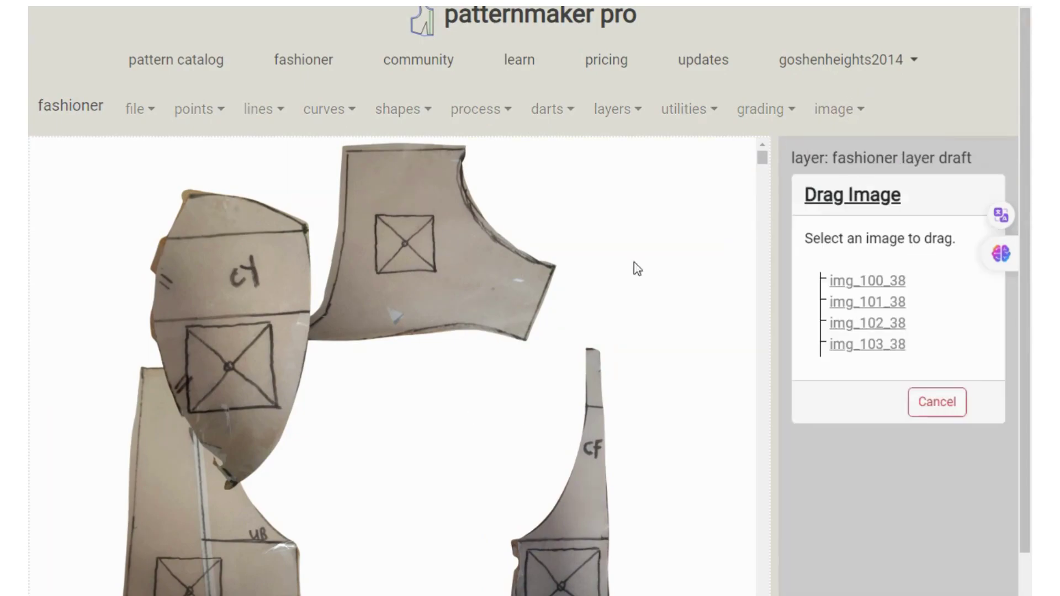
left_click(878, 345)
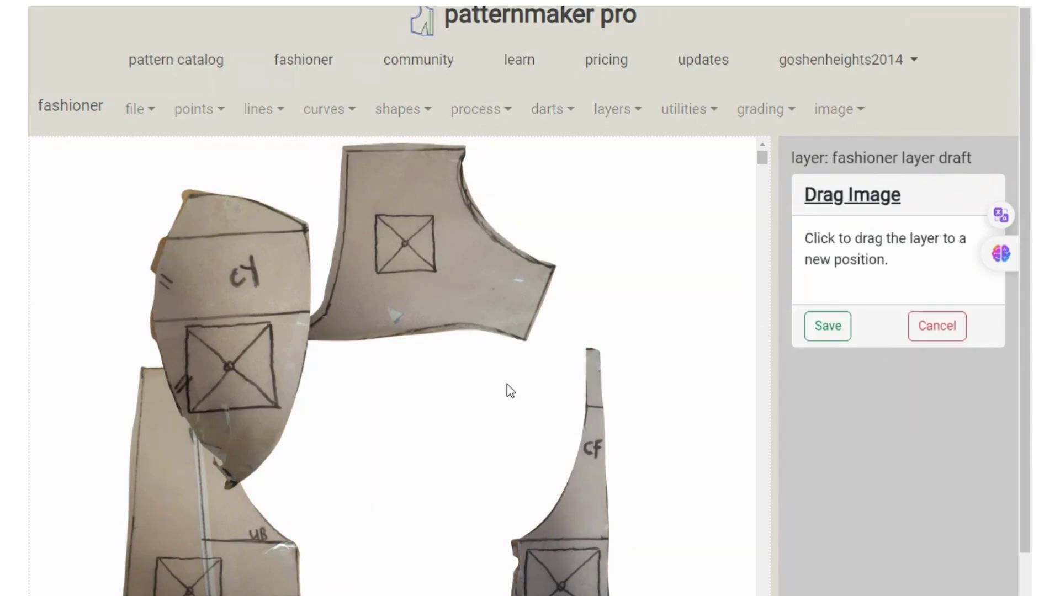
left_click_drag(235, 327, 360, 481)
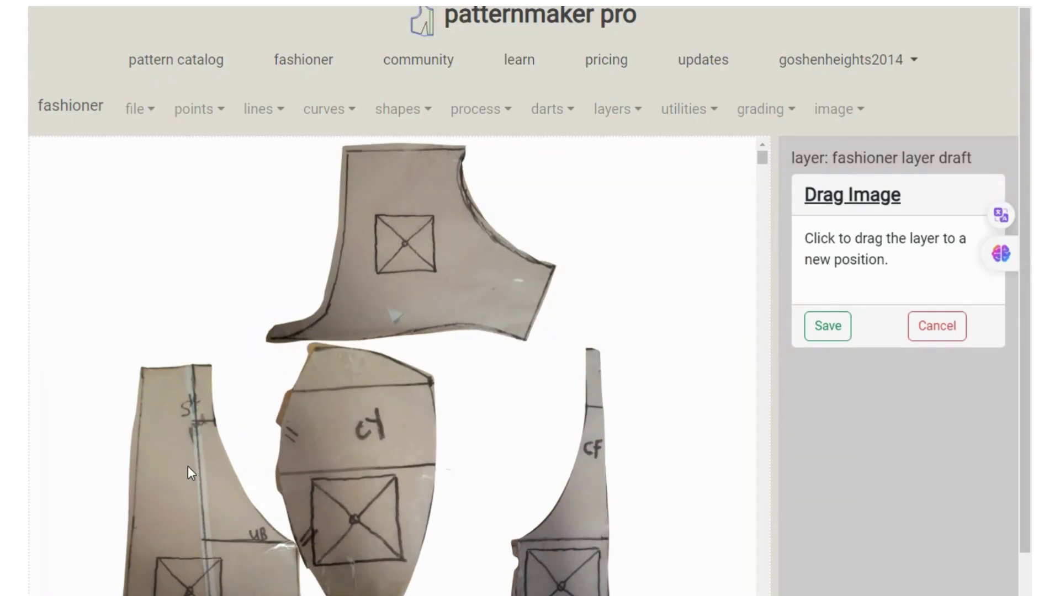
left_click(825, 331)
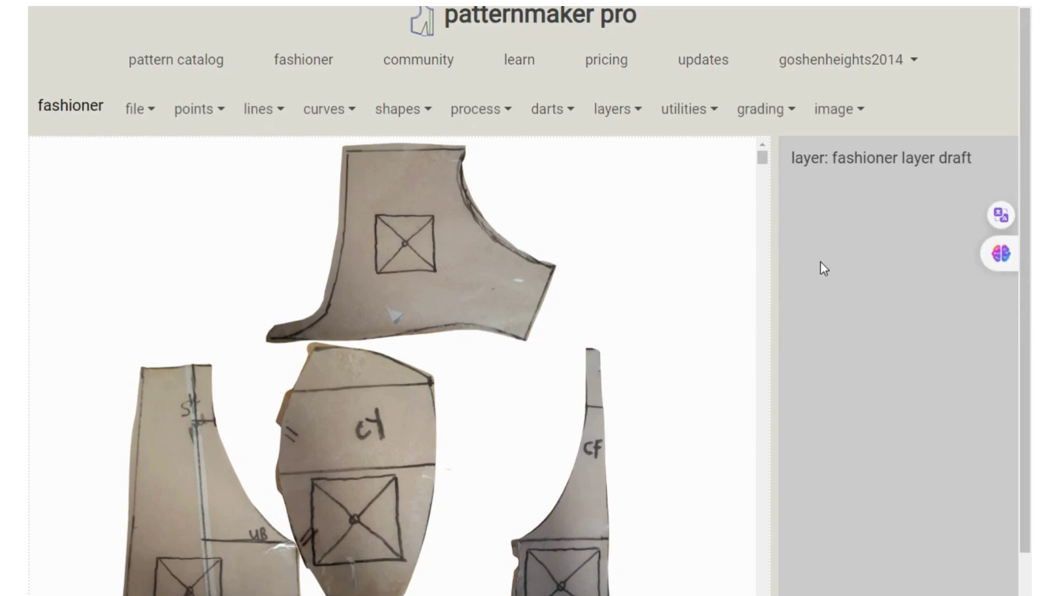
left_click(835, 109)
Step: Nudge the left bodice photo img_102_38 up and to the left, and save its position
left_click(853, 171)
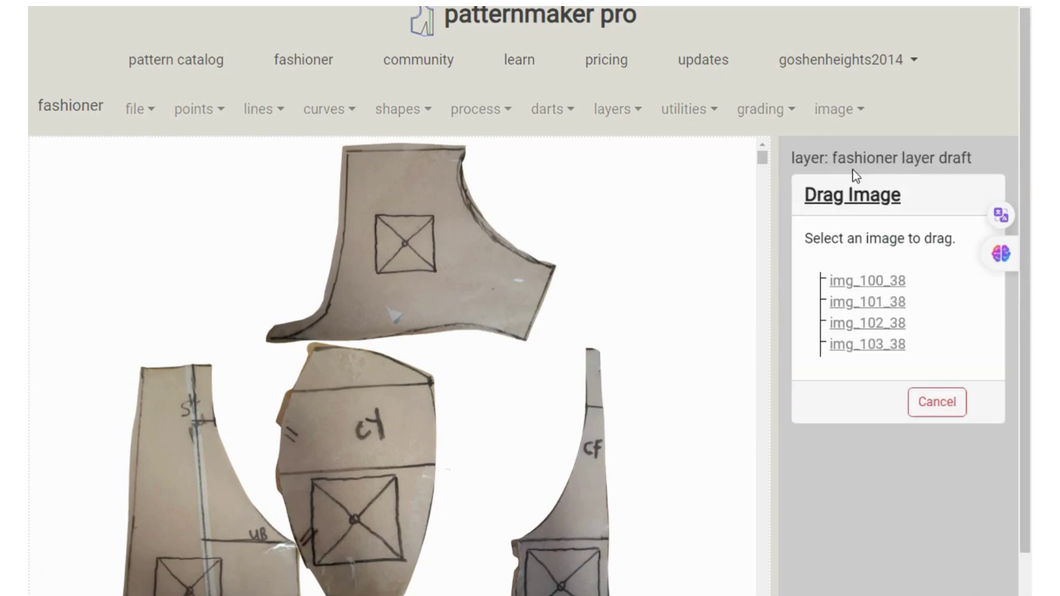
left_click(864, 324)
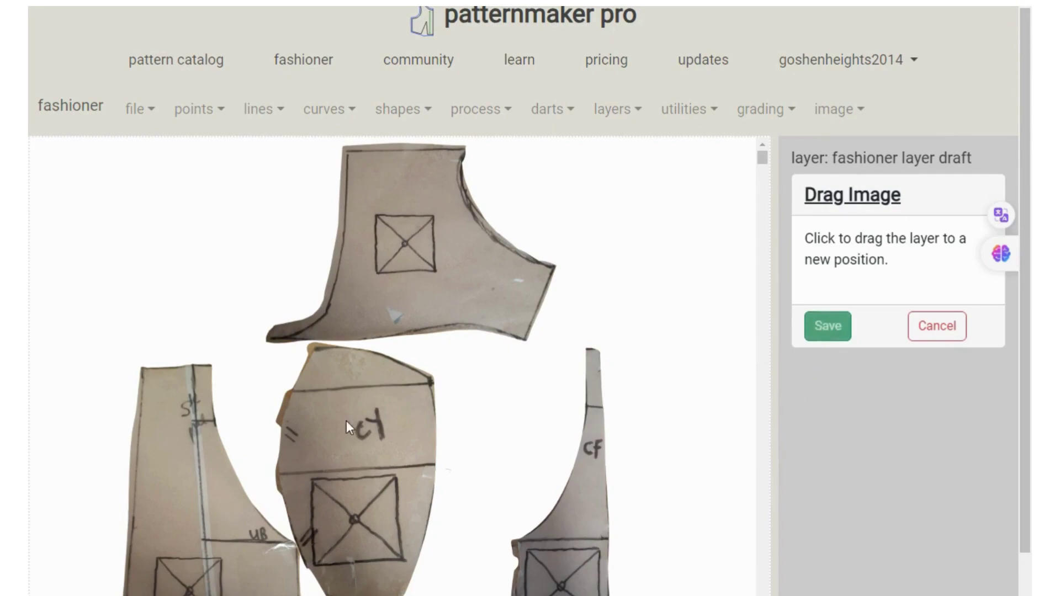
left_click_drag(149, 452, 91, 433)
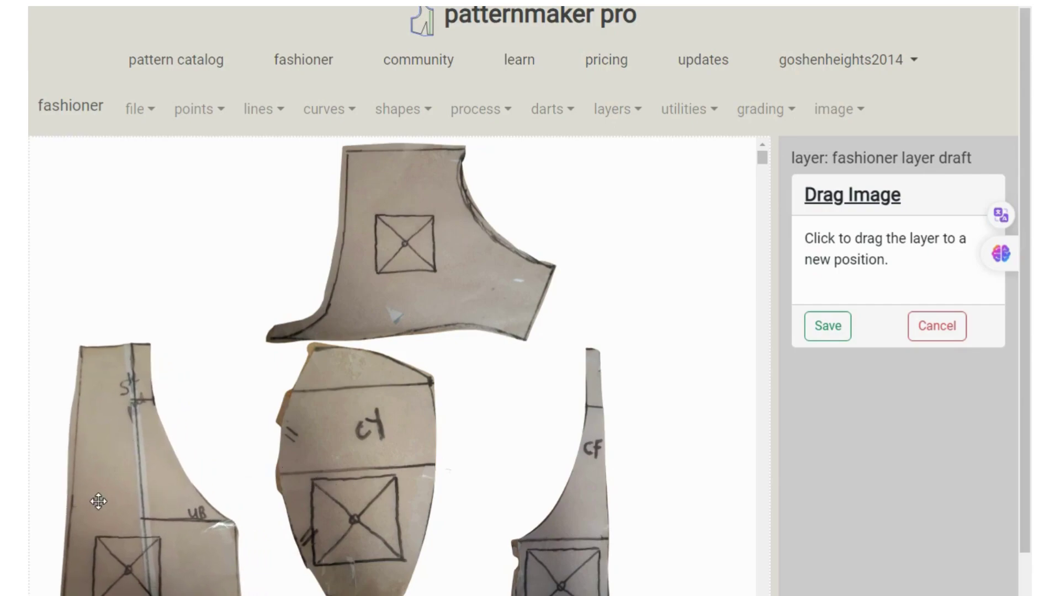
mouse_move(101, 502)
left_mouse_down()
mouse_move(98, 482)
mouse_move(98, 493)
left_mouse_up()
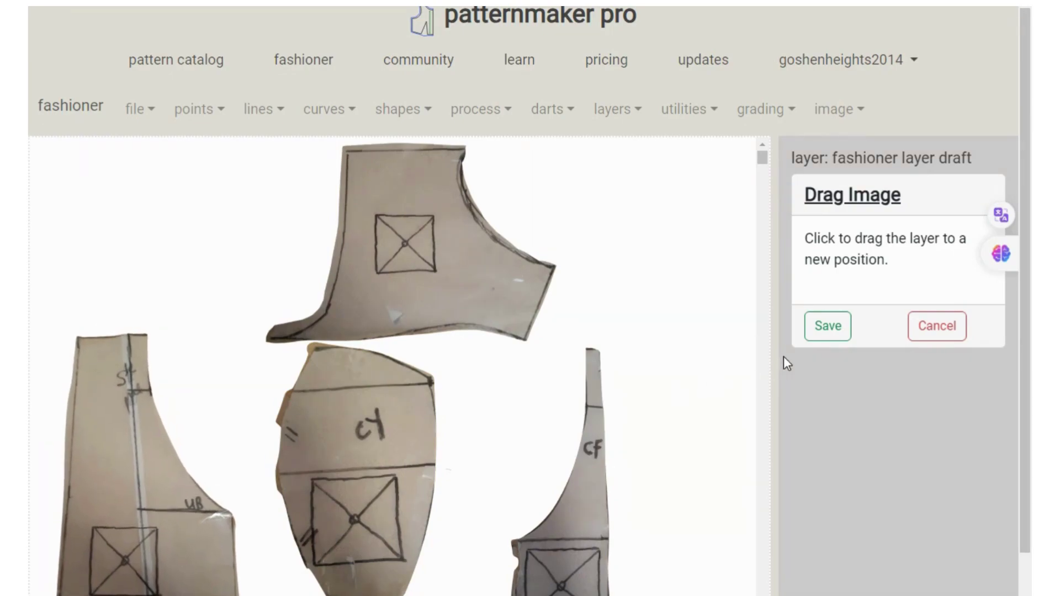
left_click(832, 333)
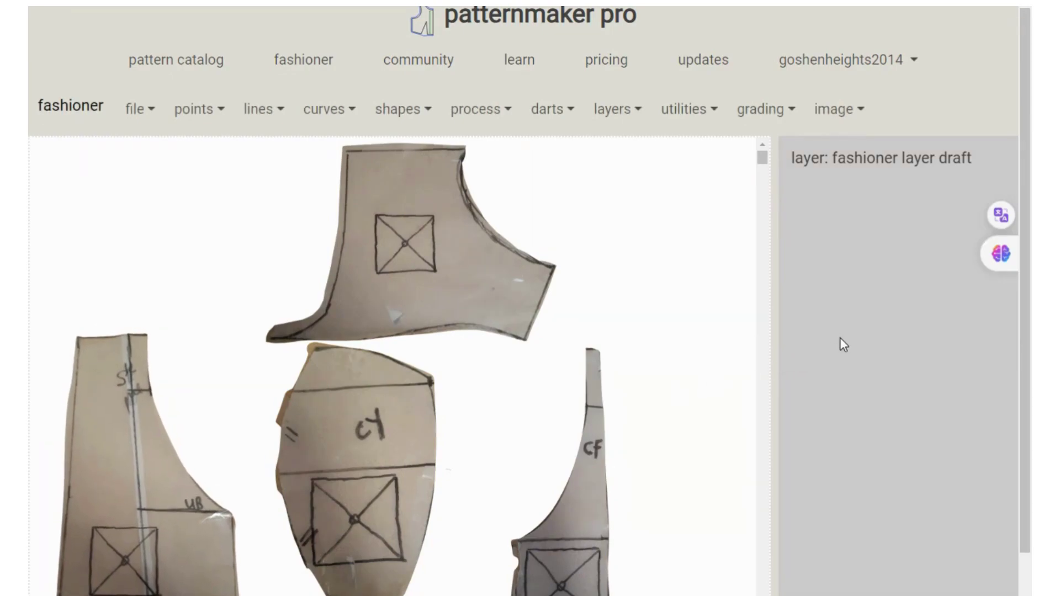
Step: Shift the CF piece's photo to the right and slightly lower, and save its position
left_click(837, 109)
left_click(858, 175)
left_click(859, 304)
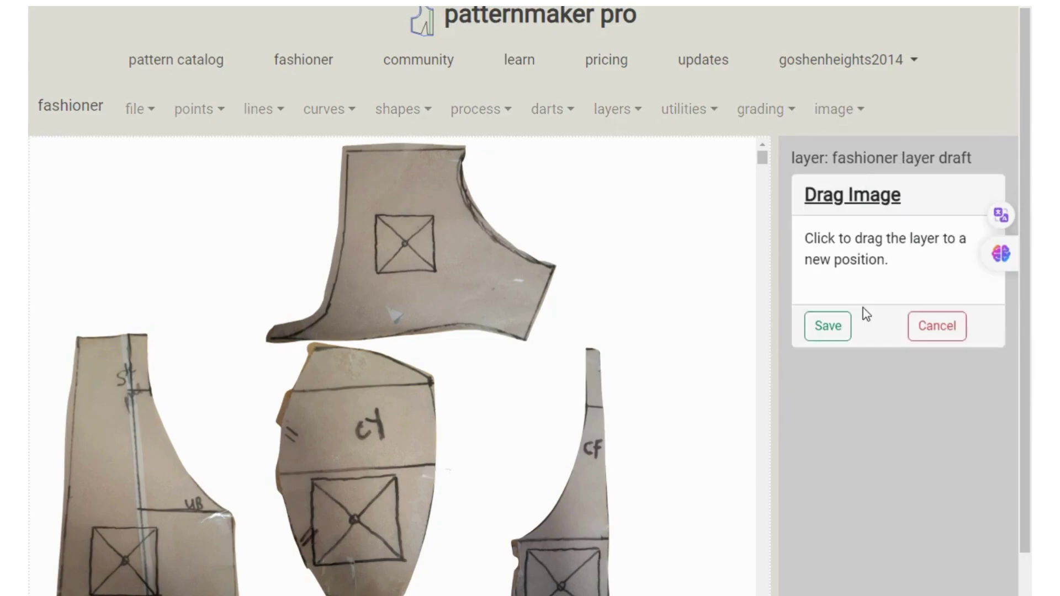
left_click_drag(581, 492, 683, 462)
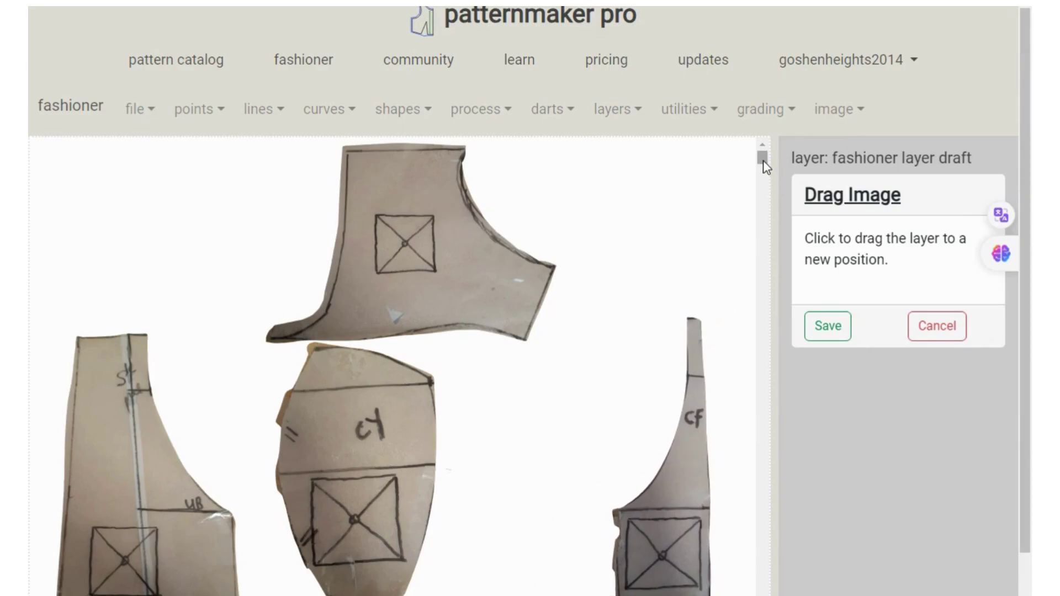
scroll(763, 161, "down", 7)
scroll(763, 165, "up", 6)
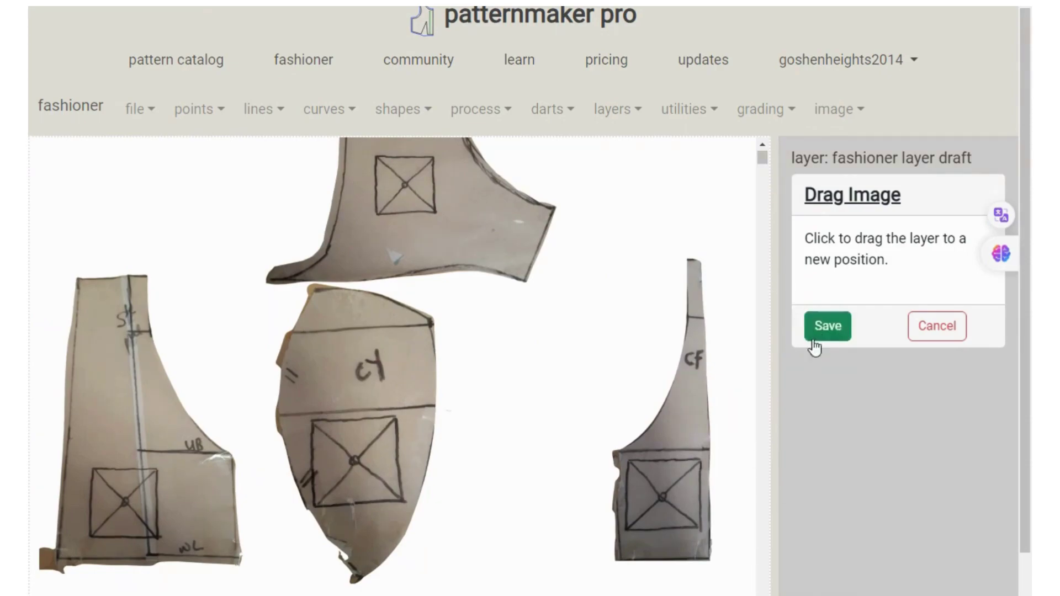
left_click_drag(691, 397, 698, 486)
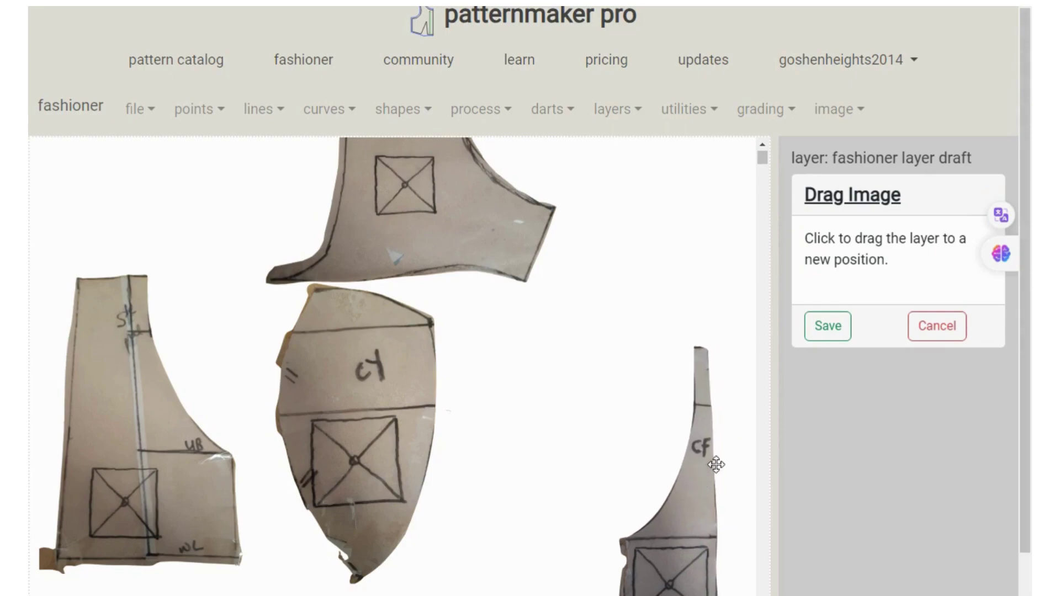
left_click(820, 332)
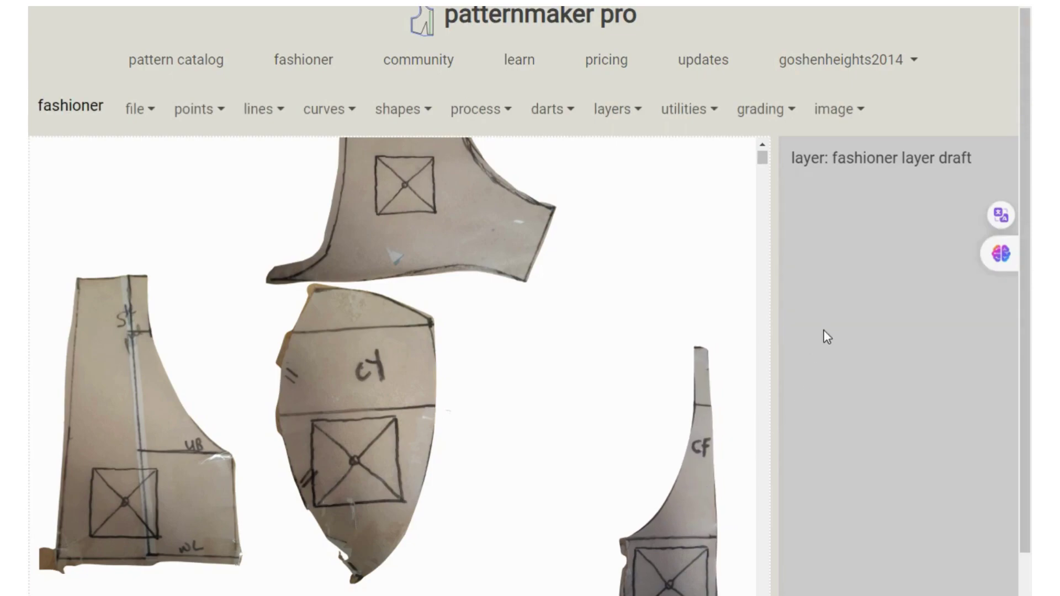
left_click(840, 110)
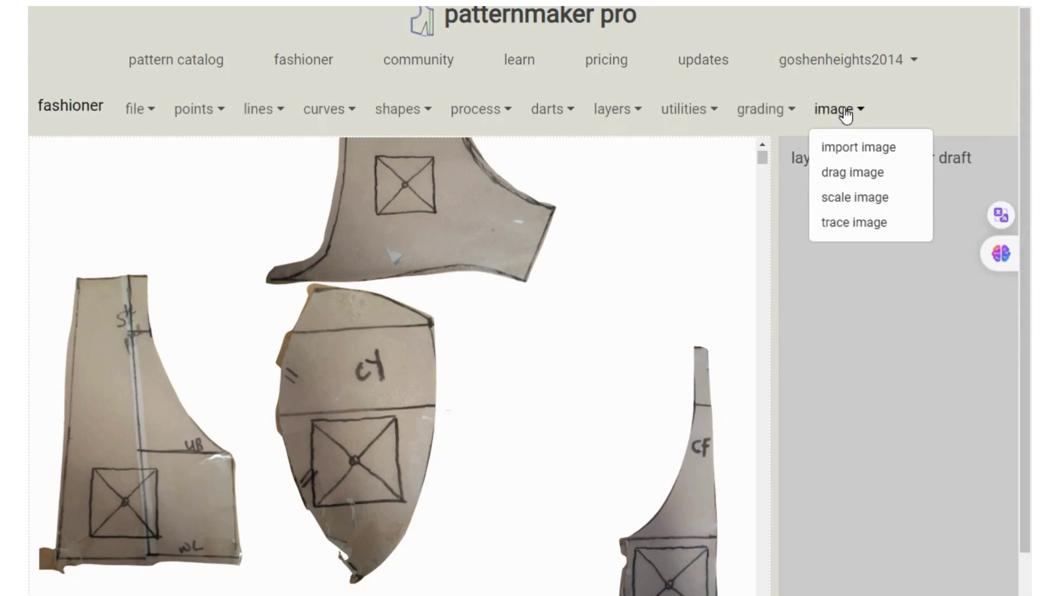
Step: Import the piece 5 photo from the Desktop as a fifth piece, marked CL, BL and ST
left_click(850, 150)
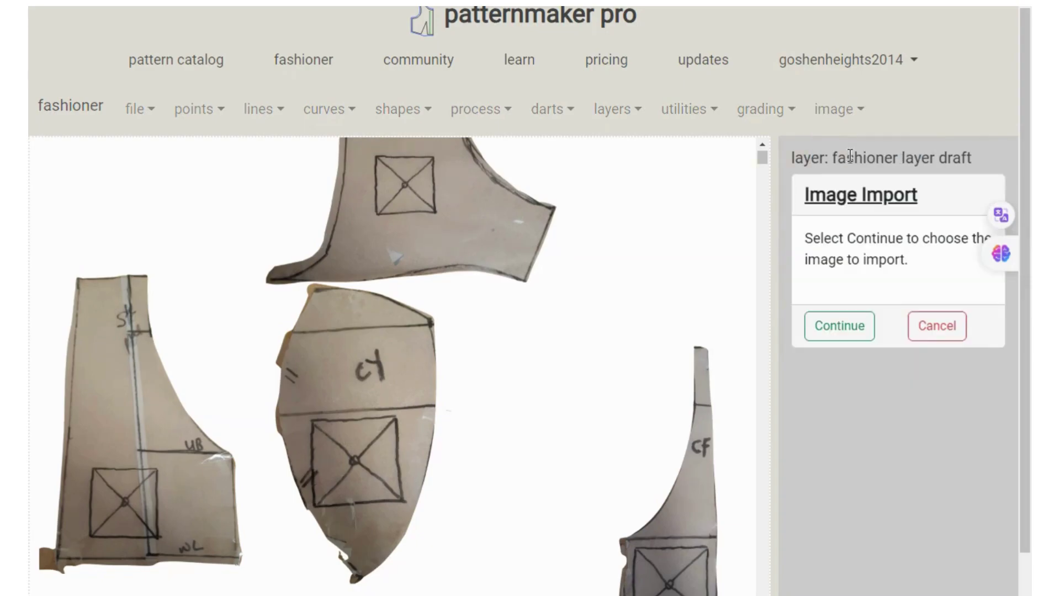
left_click(849, 336)
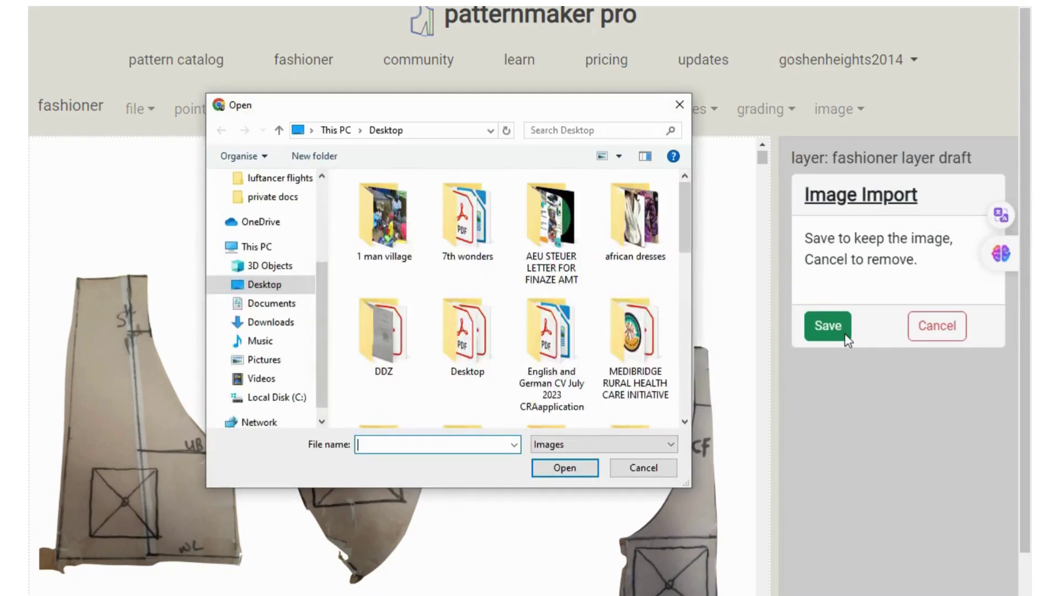
scroll(626, 332, "down", 5)
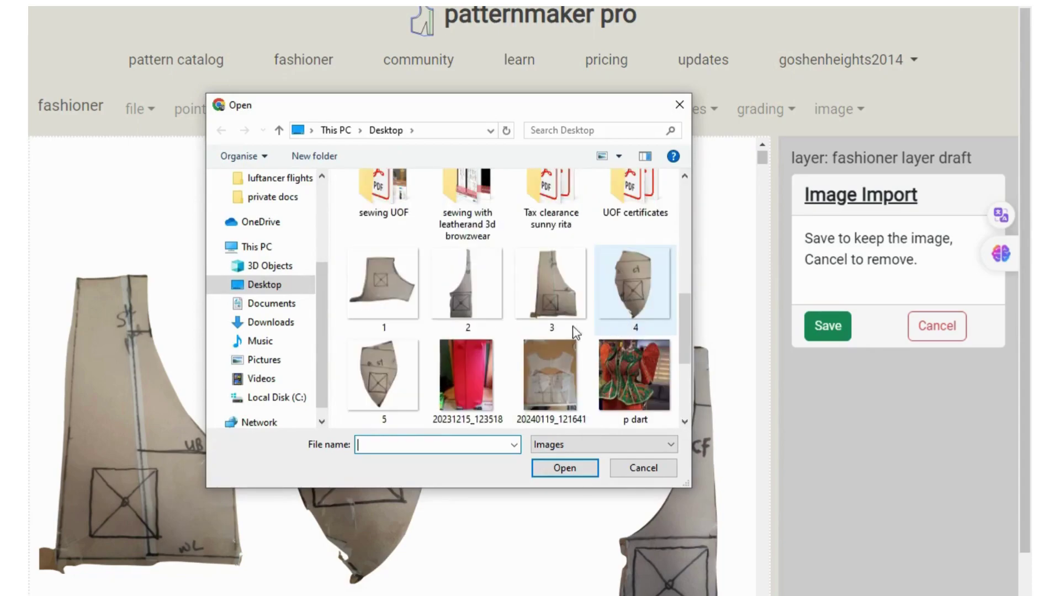
left_click(383, 369)
left_click(575, 468)
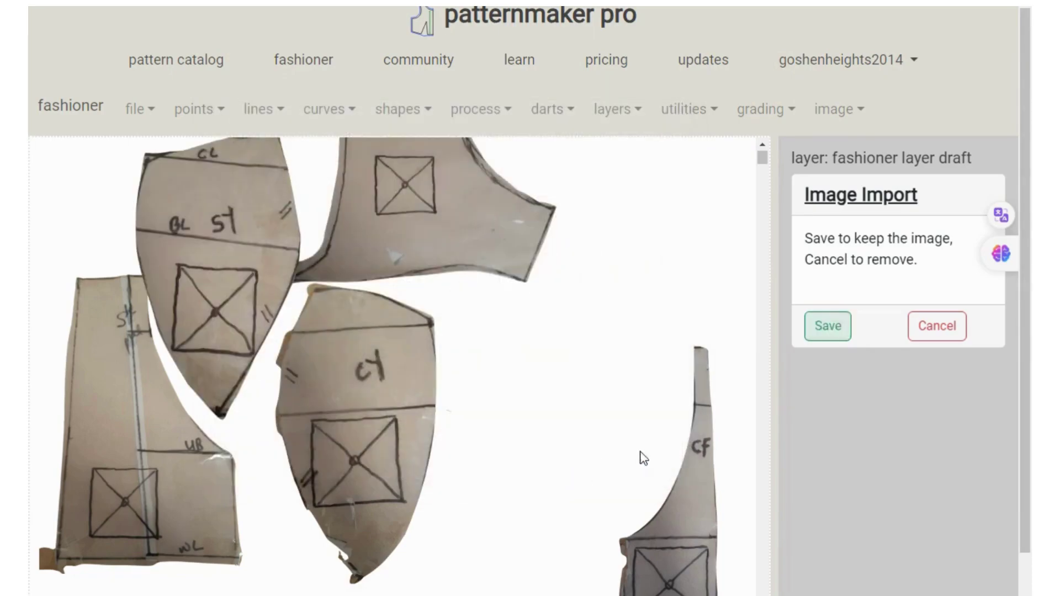
left_click(829, 328)
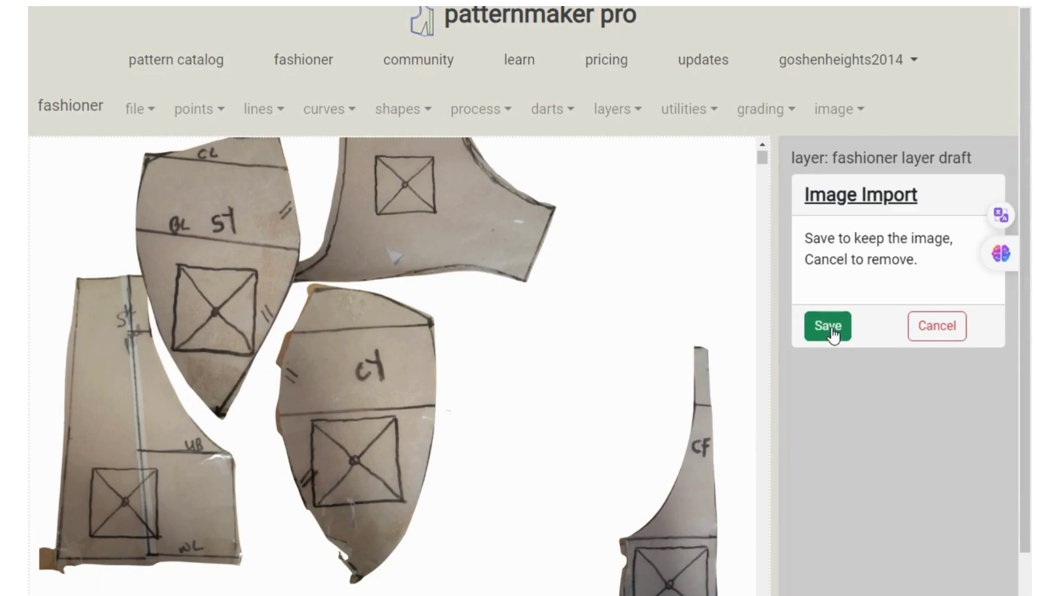
Step: Move the CY piece right of centre and slightly down, and save its position
left_click(827, 112)
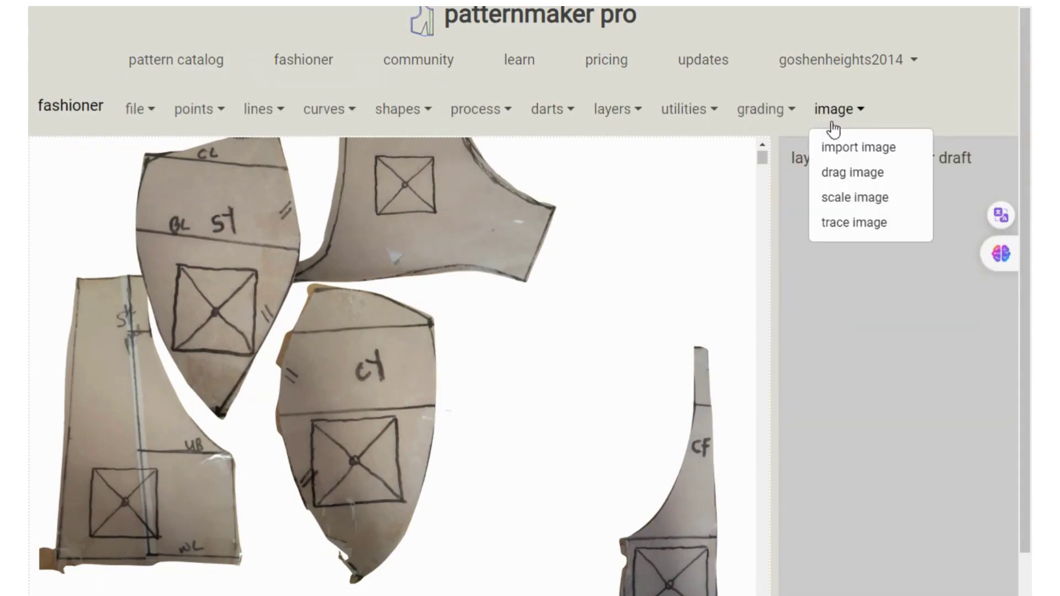
left_click(846, 176)
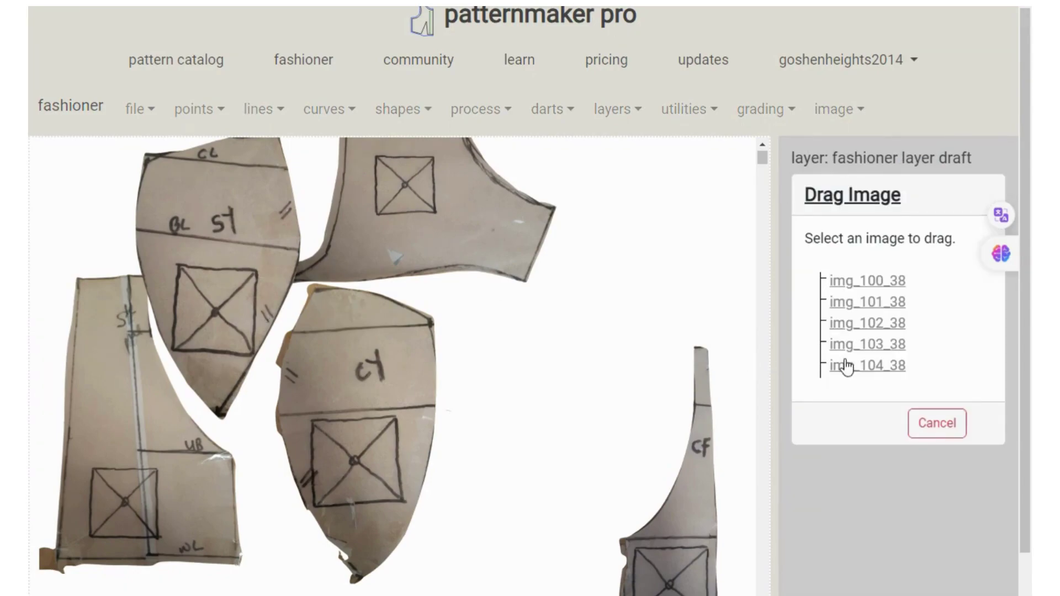
left_click(867, 371)
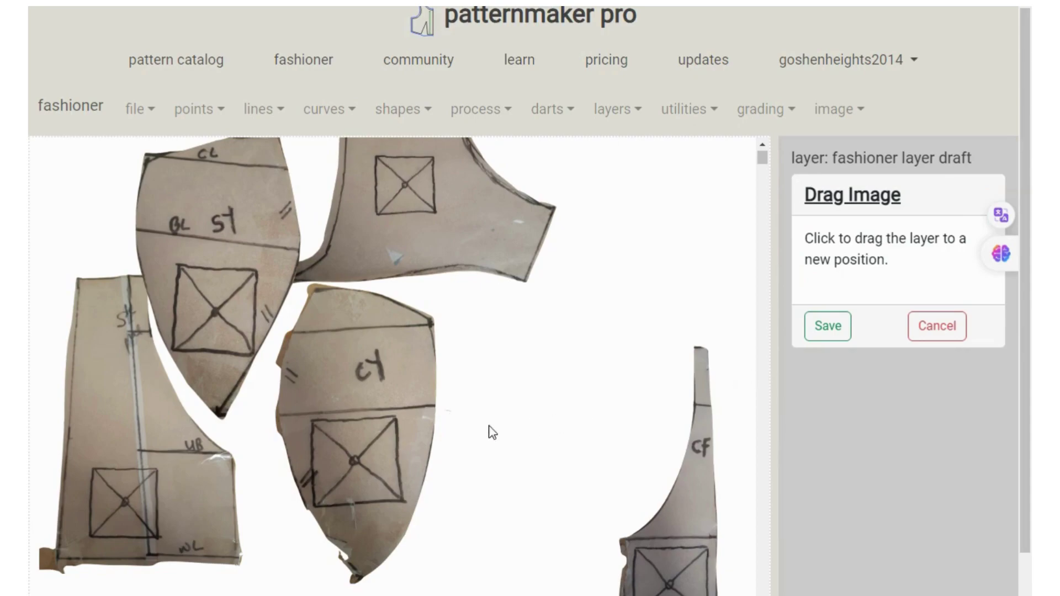
left_click(827, 334)
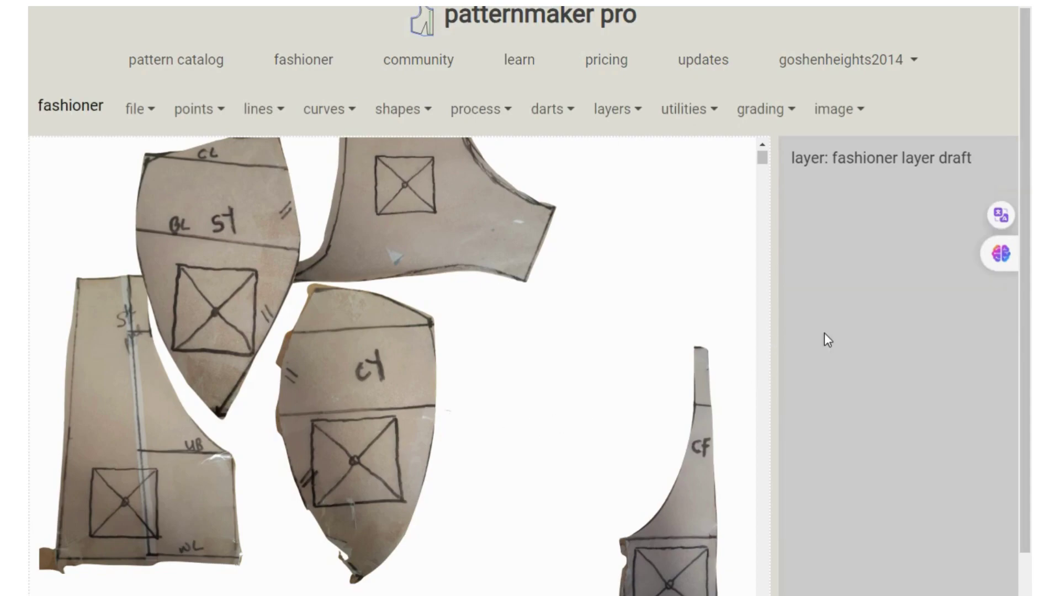
left_click(840, 114)
left_click(847, 172)
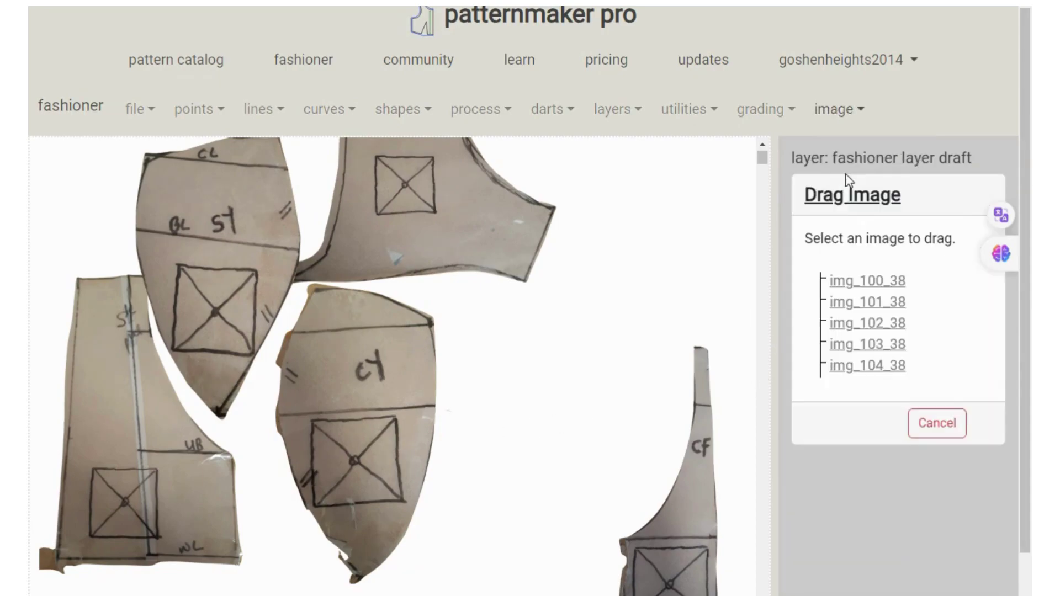
left_click(865, 345)
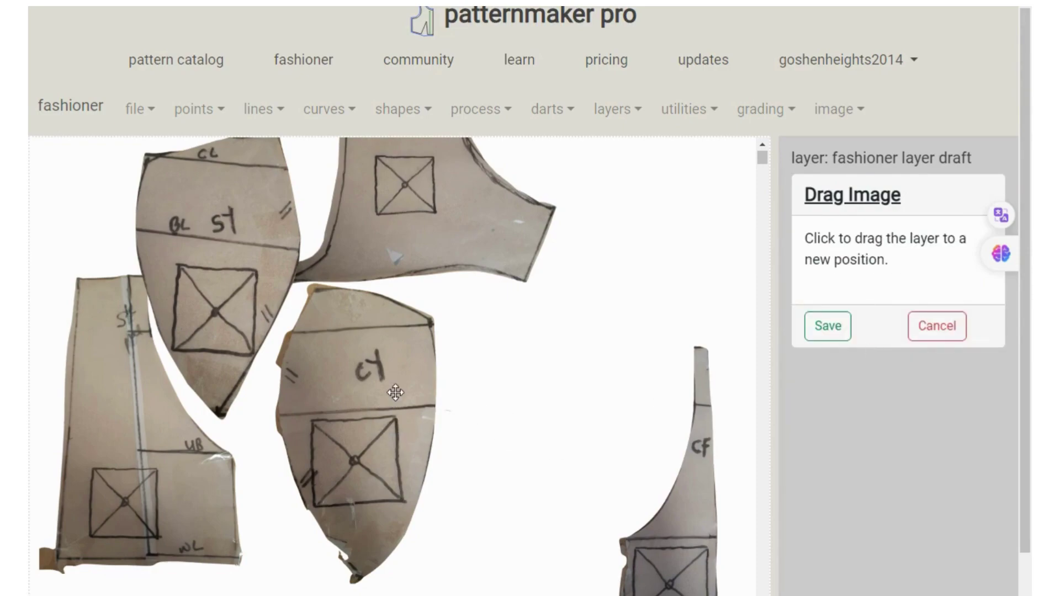
left_click_drag(403, 390, 569, 411)
left_click(820, 332)
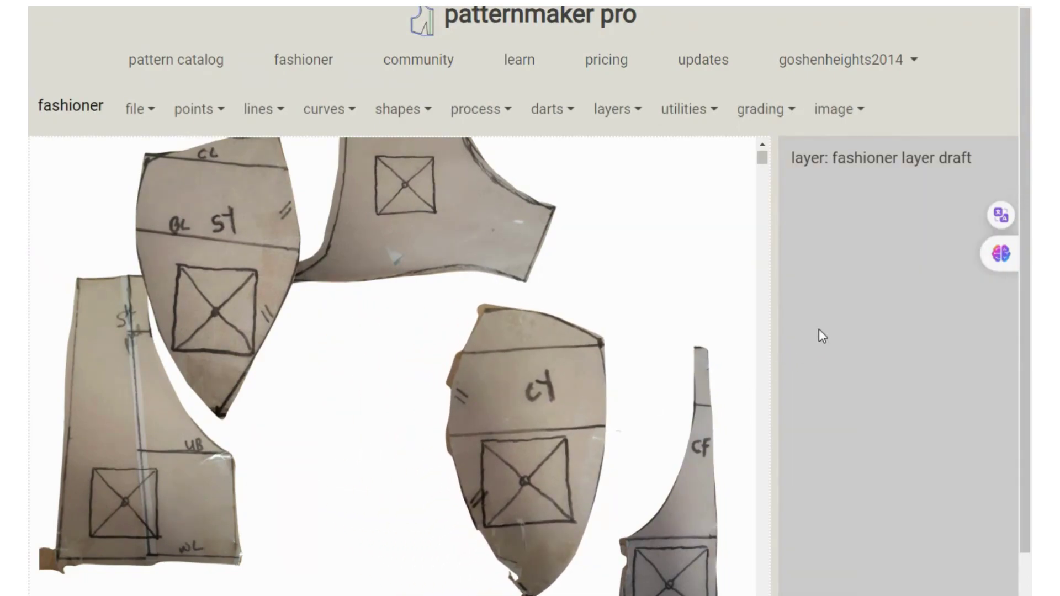
Step: Move the BL ST piece (img_104_38) to the bottom middle and save its position
left_click(834, 109)
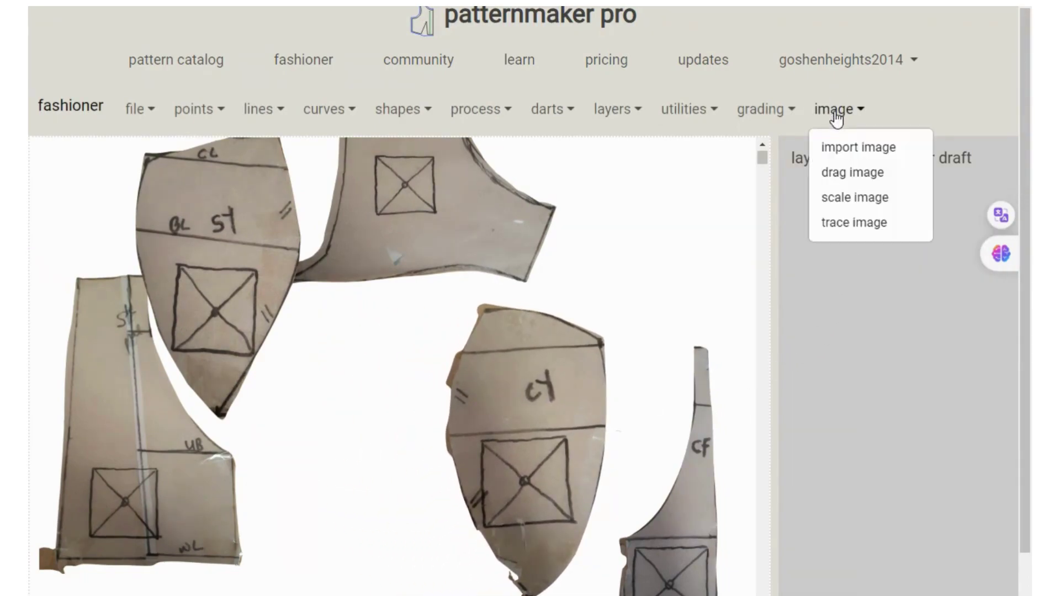
left_click(847, 174)
left_click(864, 367)
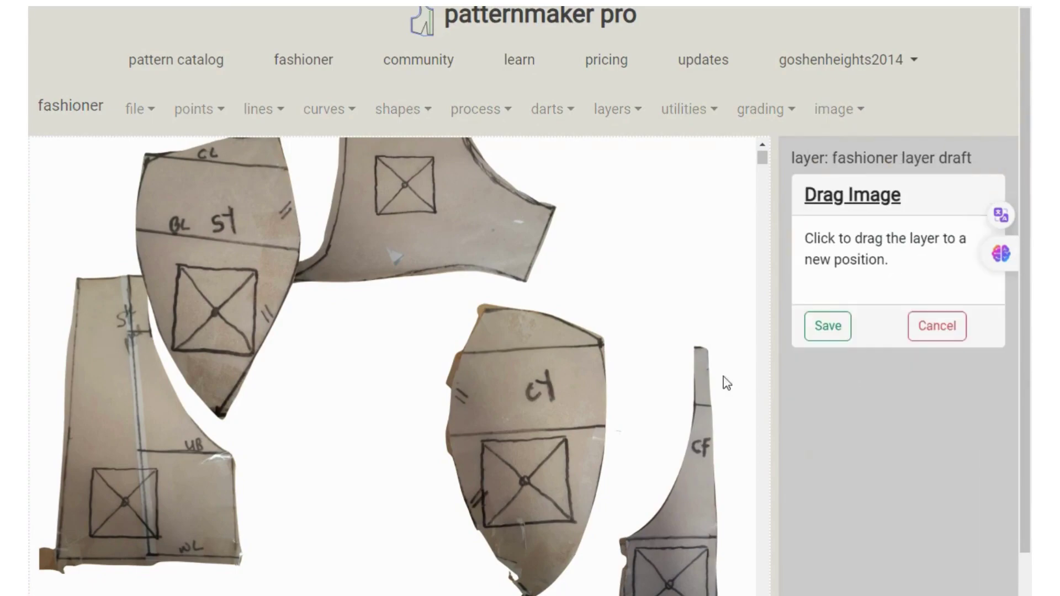
left_click_drag(216, 249, 335, 432)
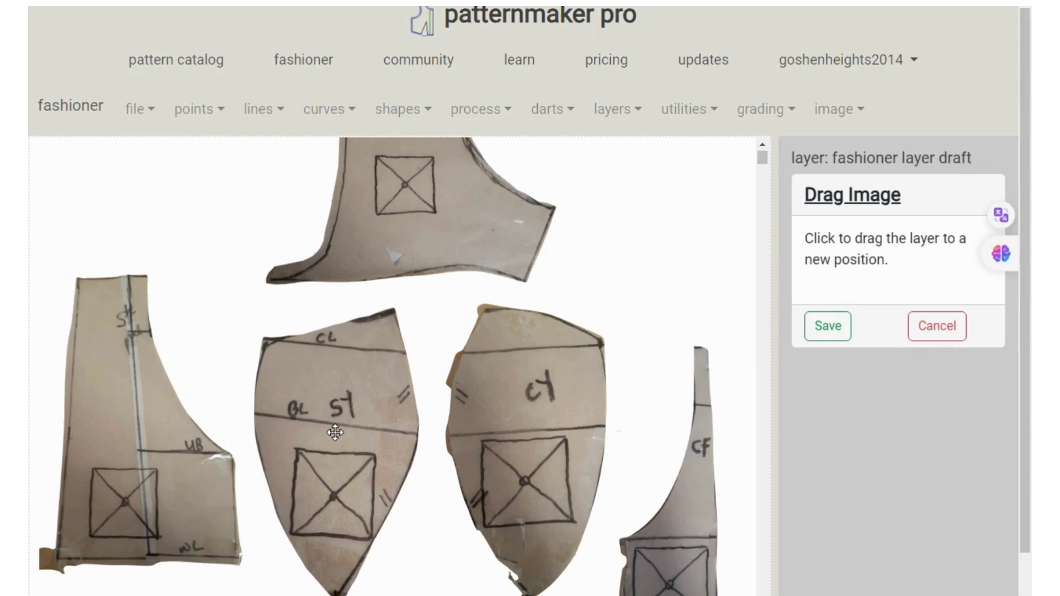
left_click(831, 328)
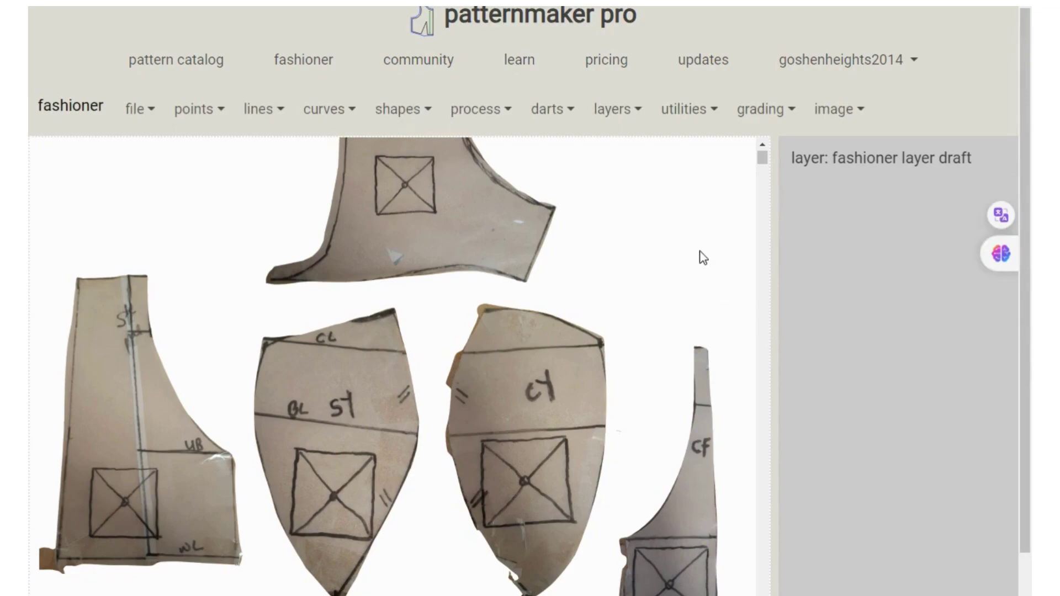
left_click(835, 110)
left_click(855, 170)
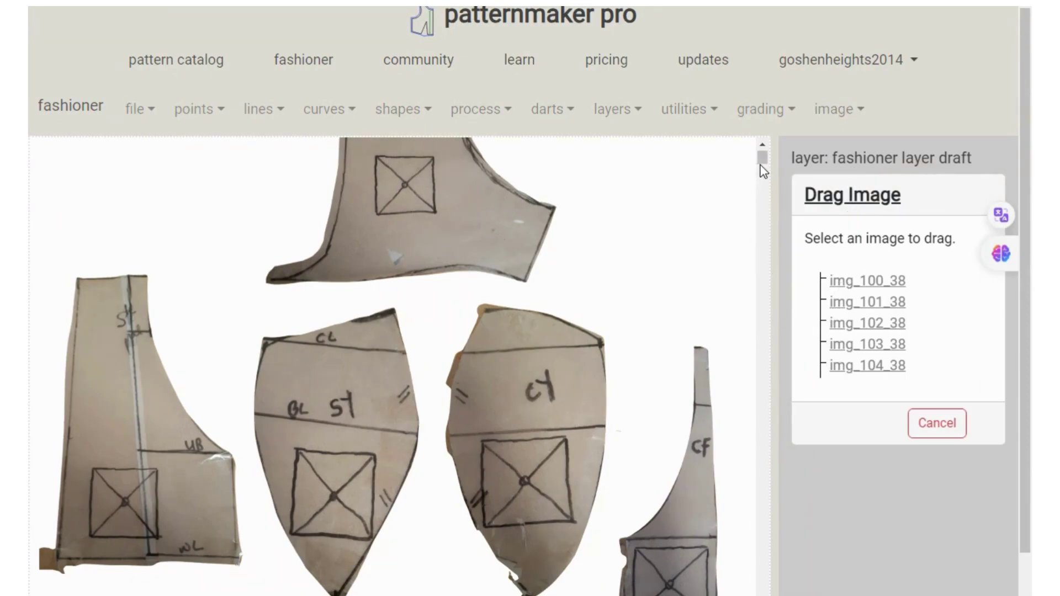
scroll(763, 160, "up", 1)
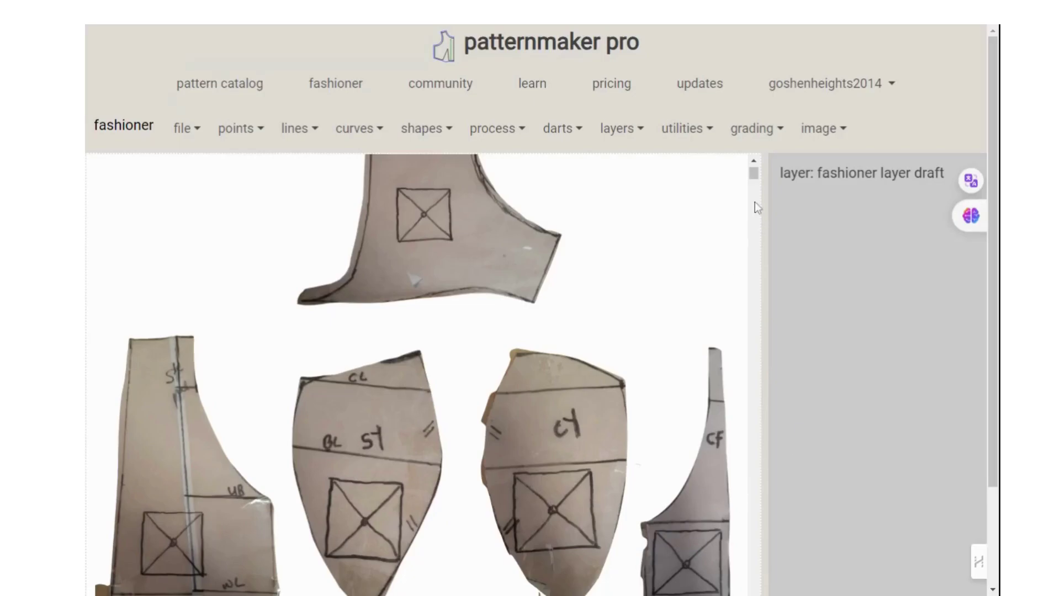
scroll(754, 180, "down", 4)
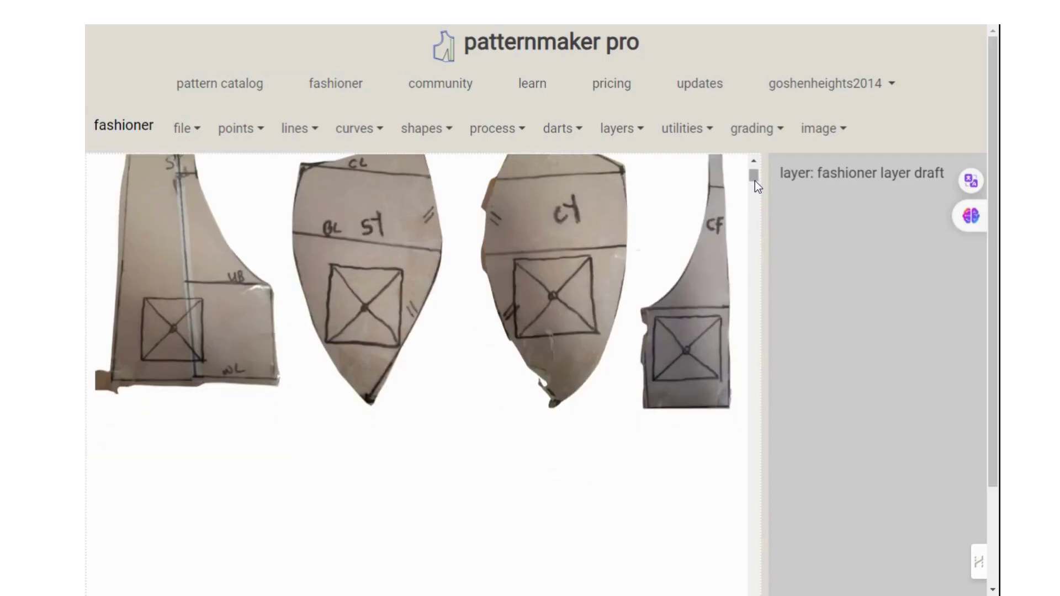
scroll(755, 180, "up", 4)
scroll(754, 181, "up", 1)
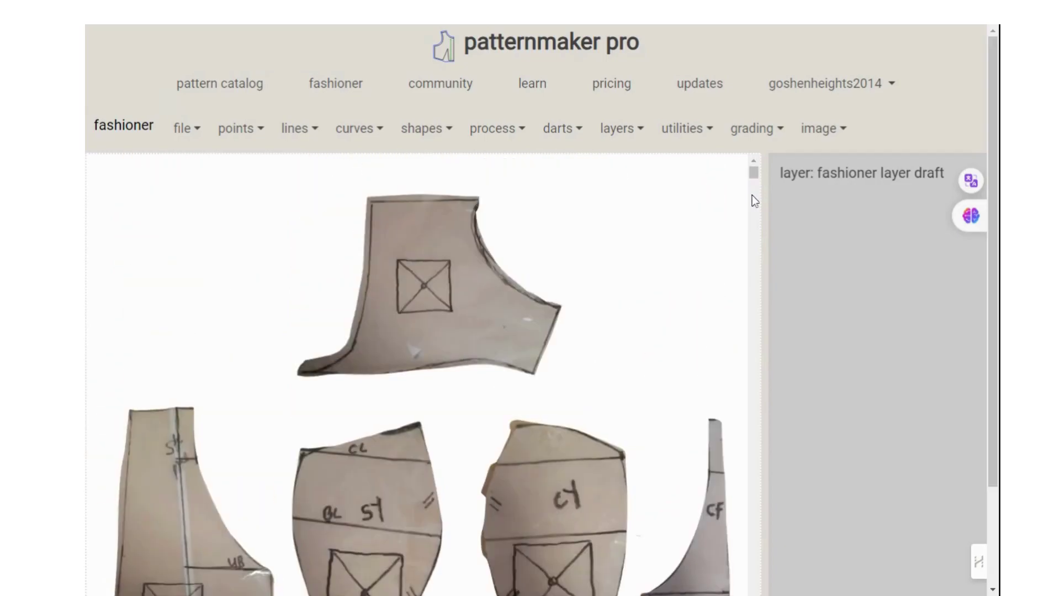
left_click(837, 138)
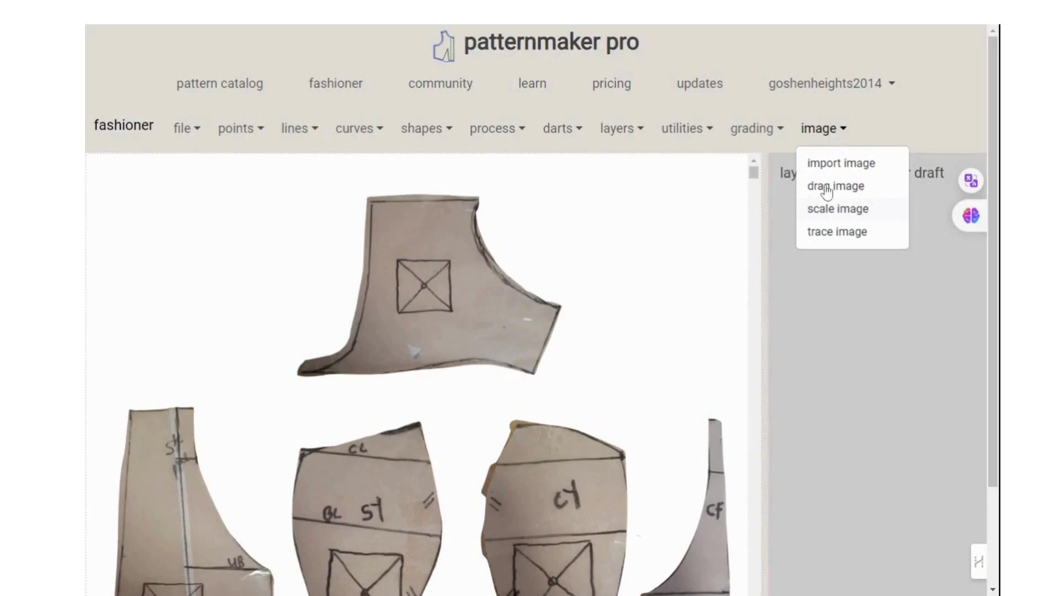
Step: On img_100_38, mark the square's top-left, top-right, bottom-right and bottom-left corners for scaling
left_click(834, 213)
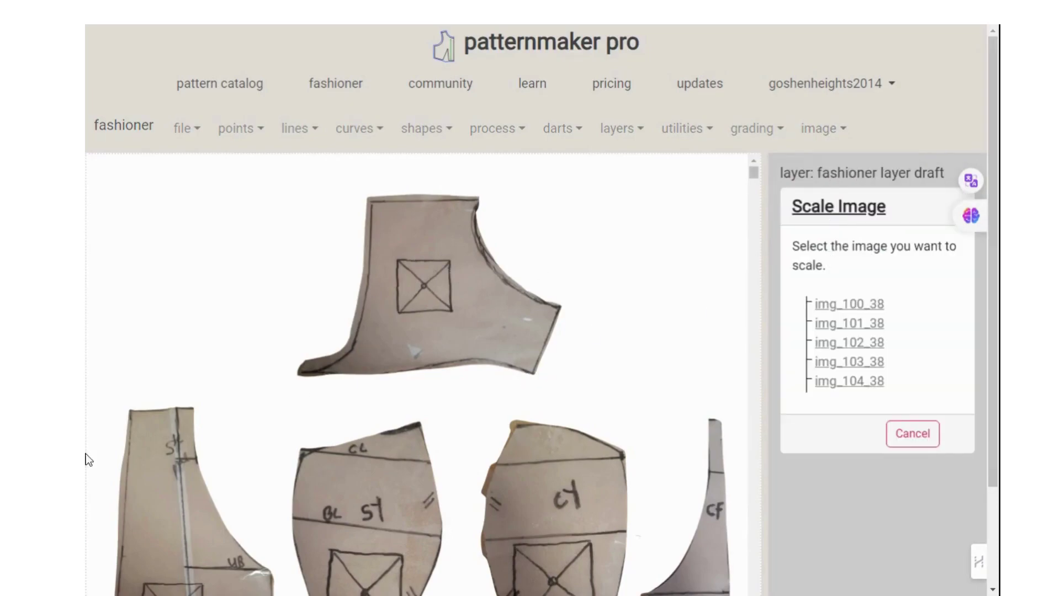
left_click(851, 308)
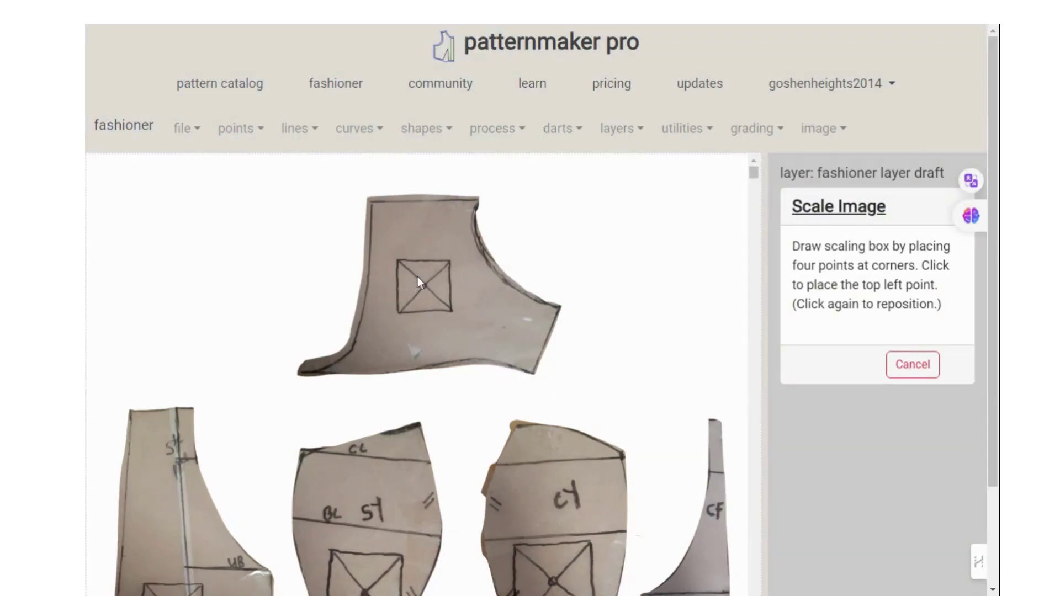
left_click(398, 260)
left_click(823, 370)
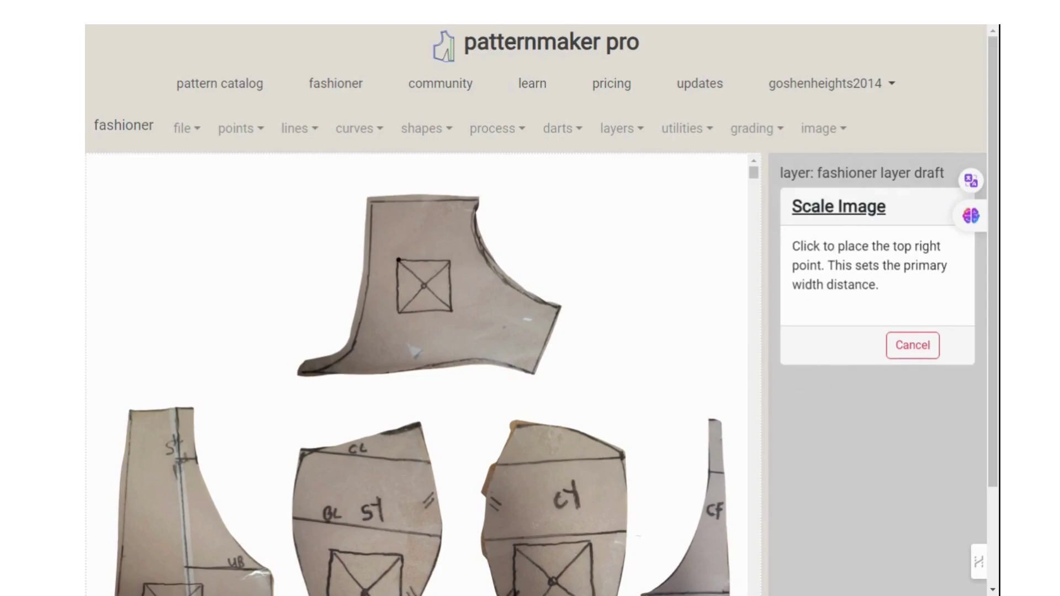
left_click(449, 262)
left_click(811, 346)
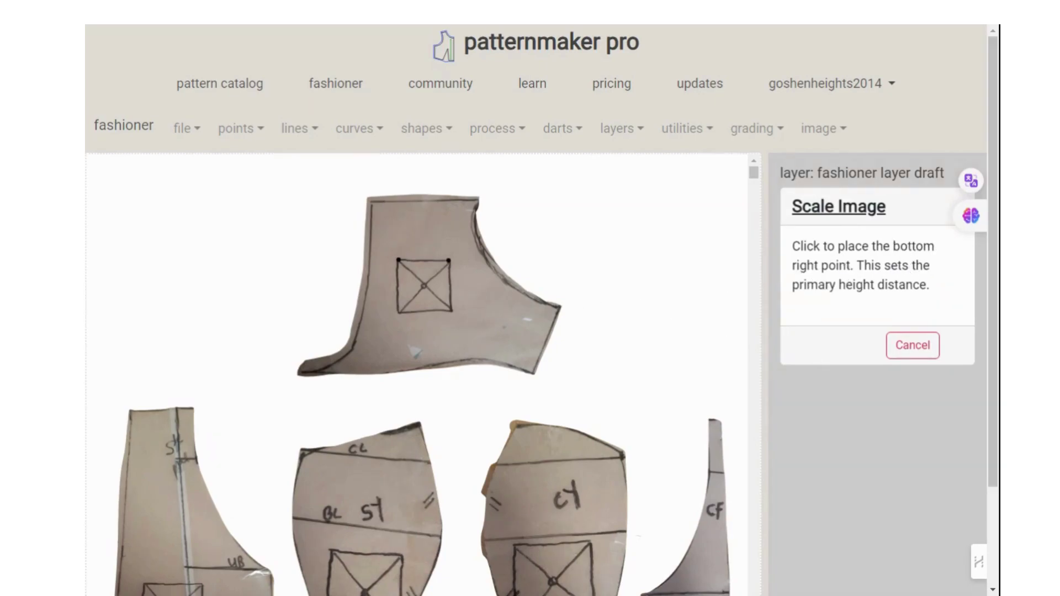
left_click(452, 309)
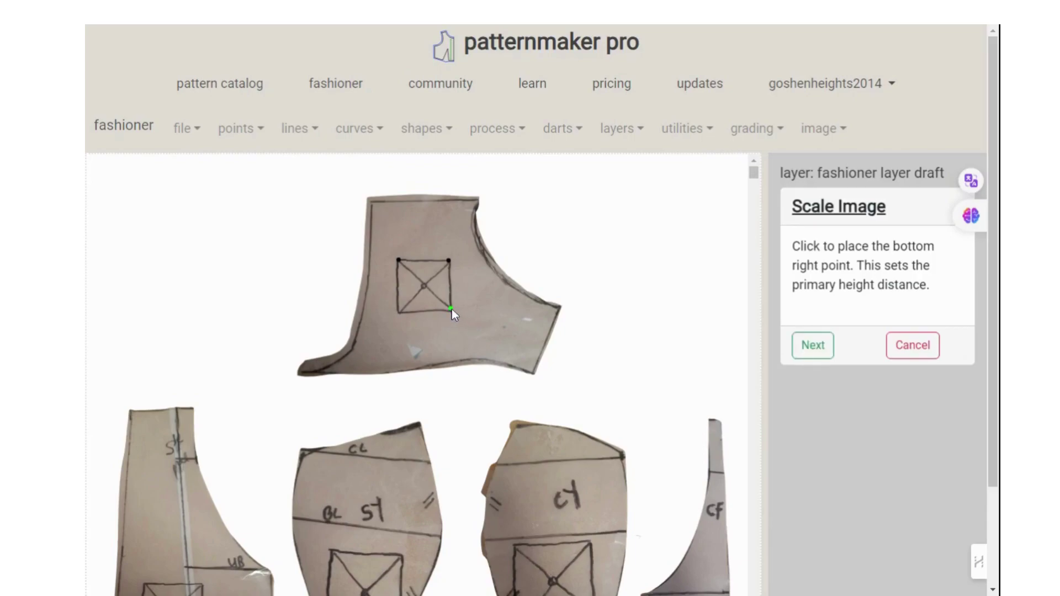
left_click(821, 348)
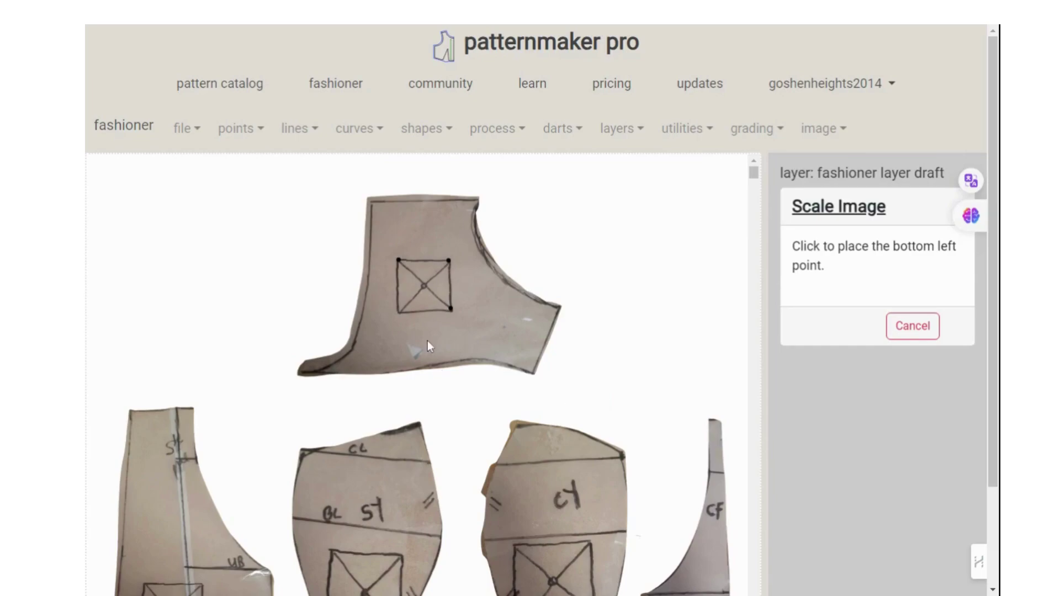
left_click(397, 311)
left_click(813, 329)
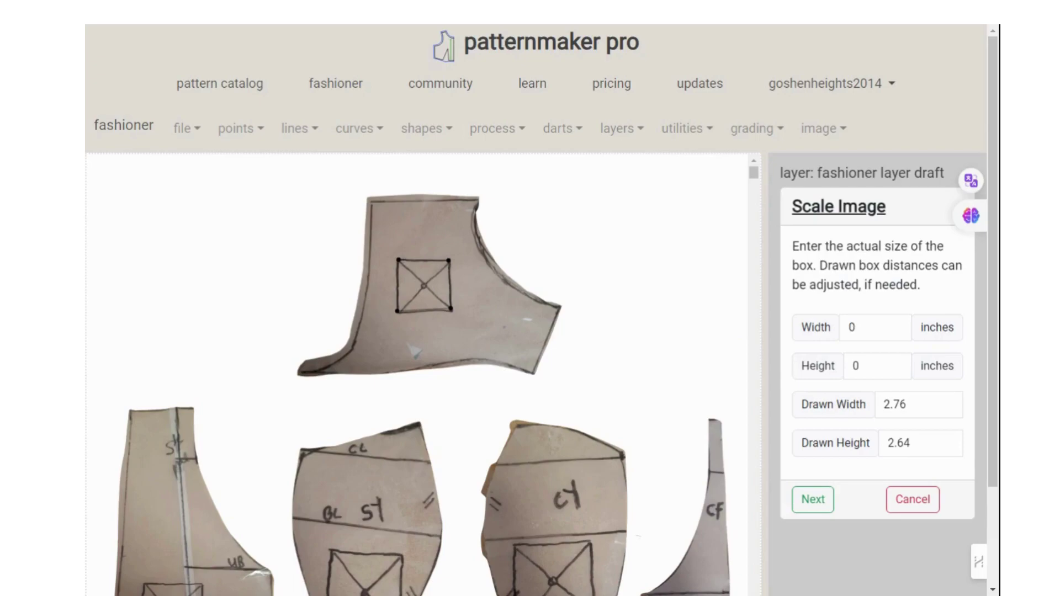
Step: Enter a 2 by 2 box size and apply the resulting 72.46% by 75.76% scale
left_click(861, 327)
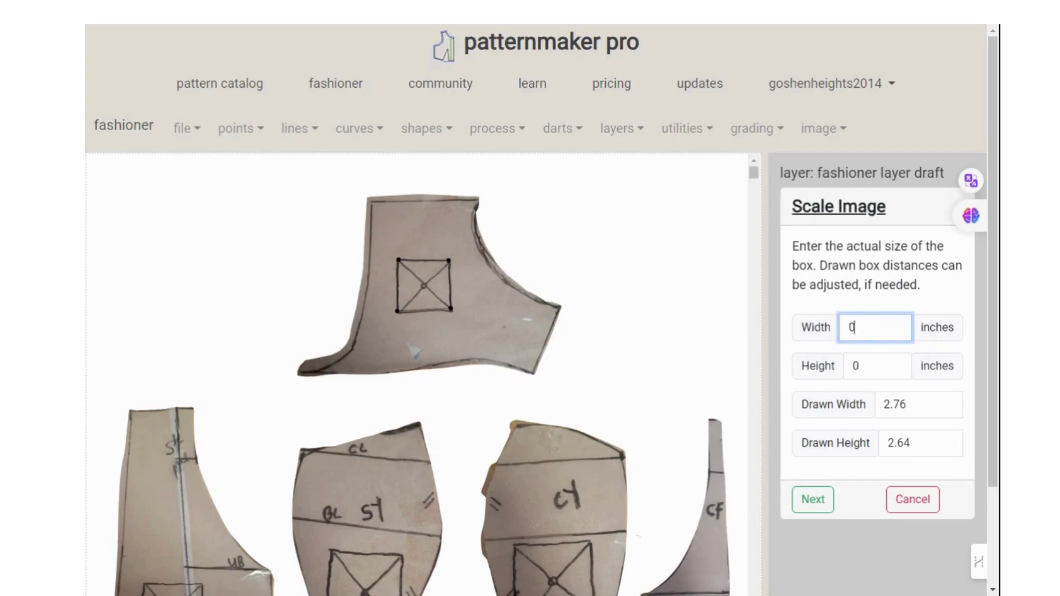
key("BackSpace")
type("2")
left_click(859, 366)
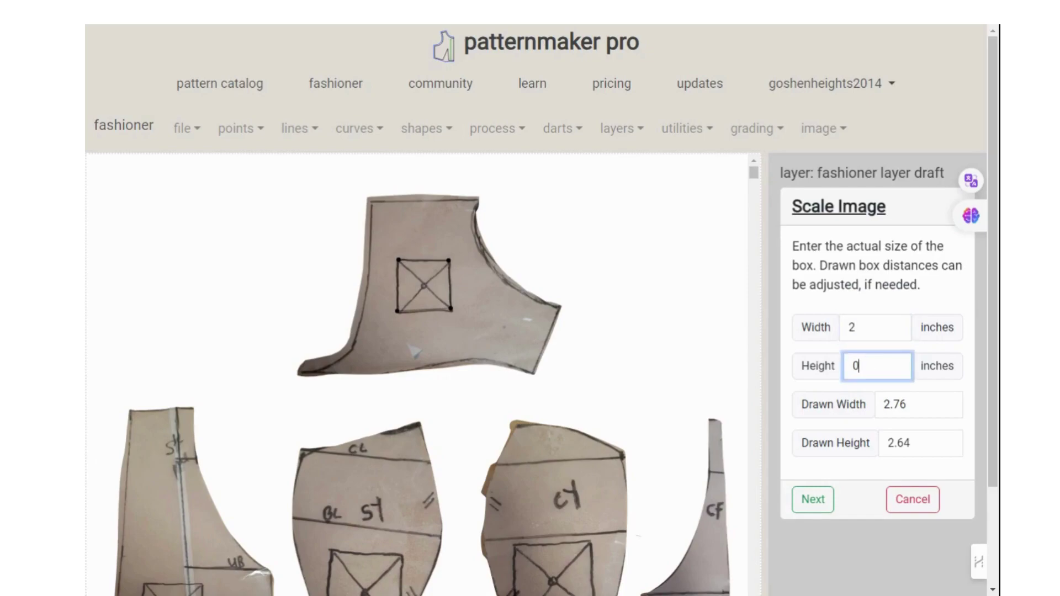
key("BackSpace")
type("2")
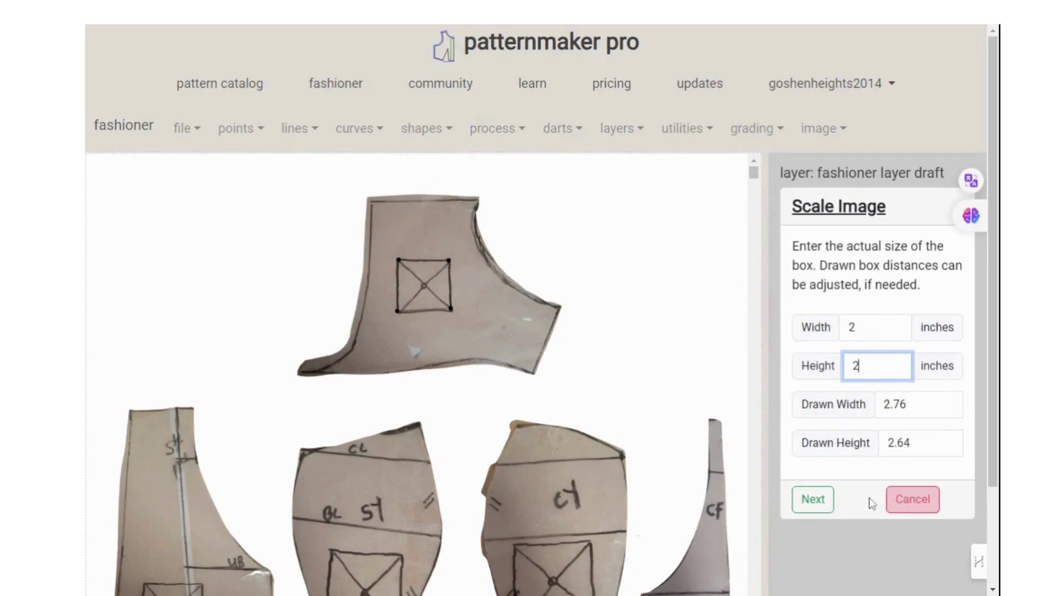
left_click(813, 500)
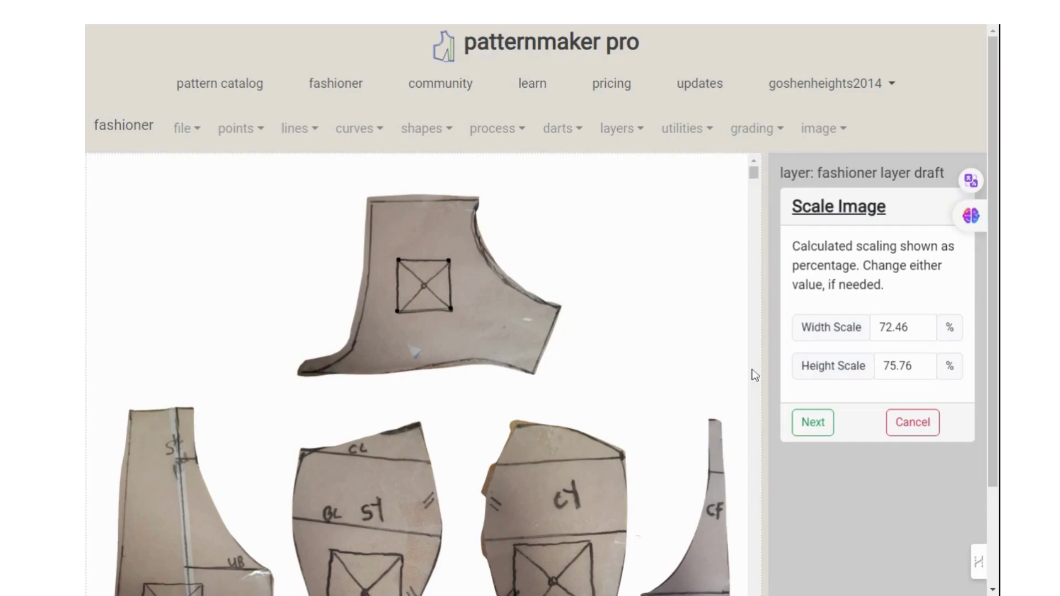
left_click(812, 431)
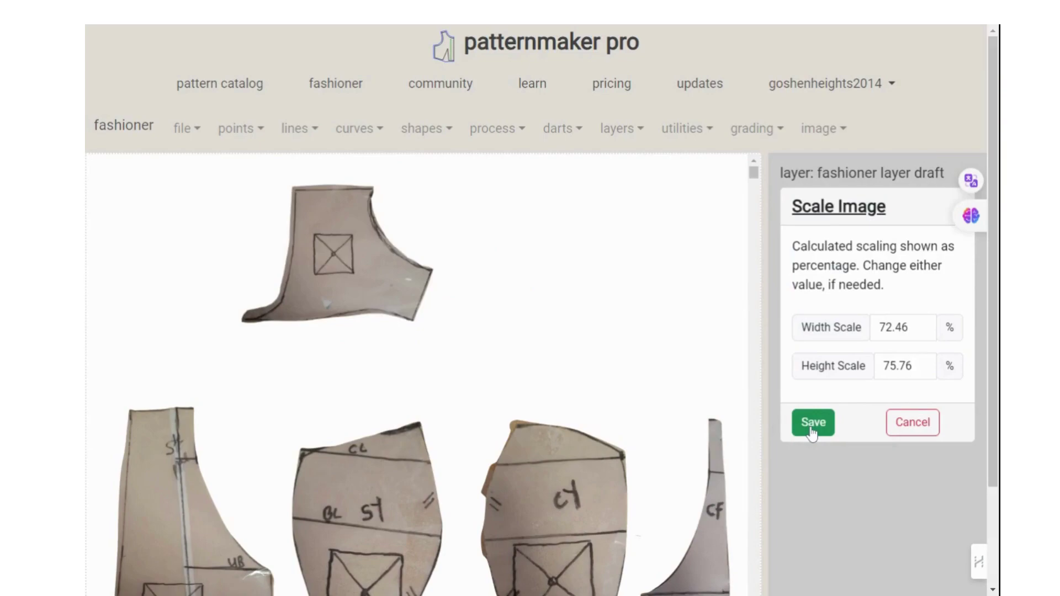
left_click(812, 430)
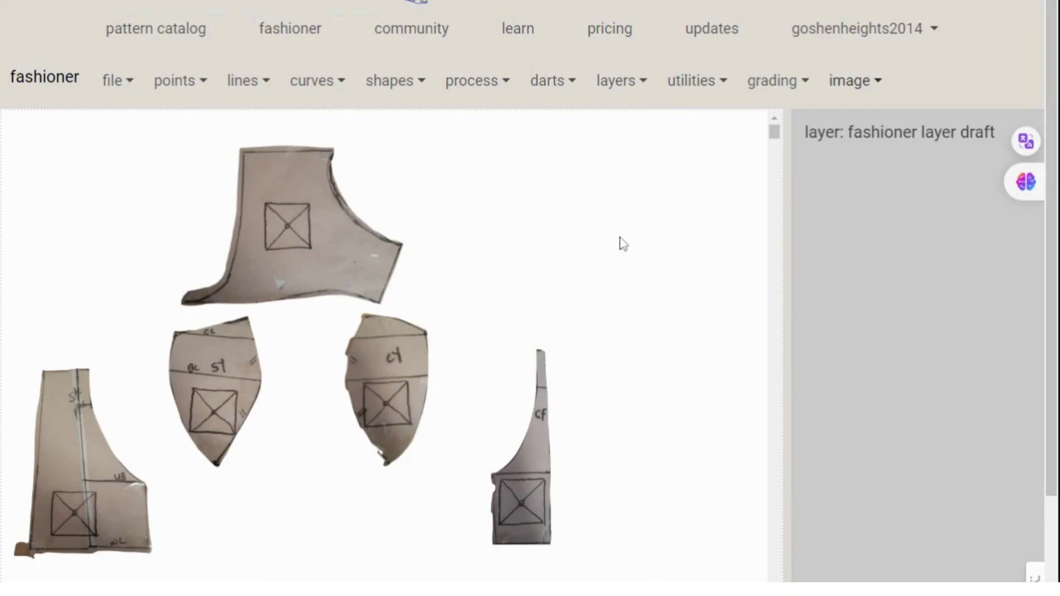
Step: Create the tracing layer 'trace image layer 155_38' over the scaled photos
left_click(863, 89)
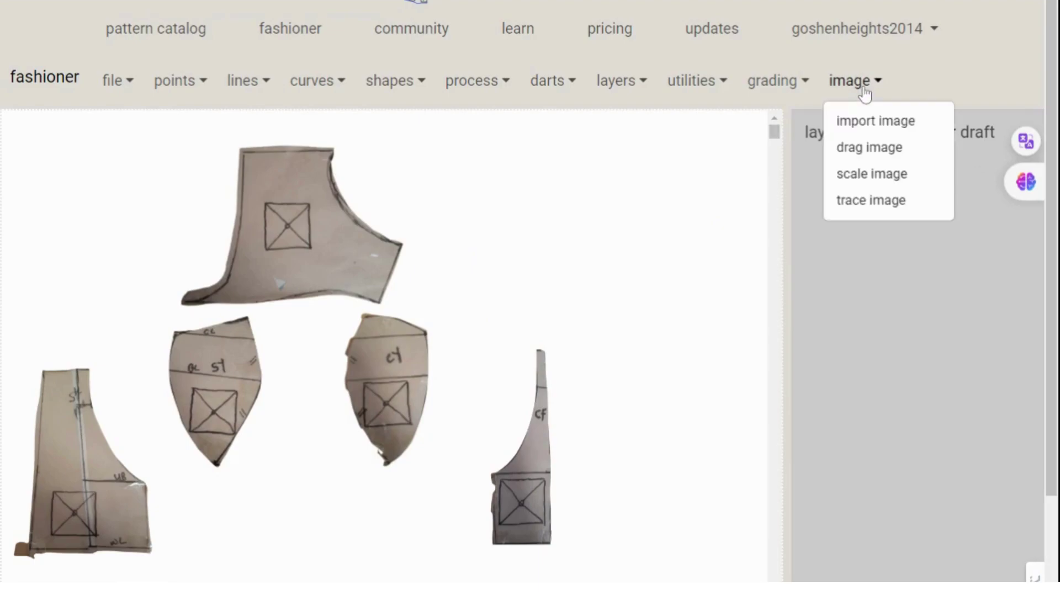
left_click(865, 202)
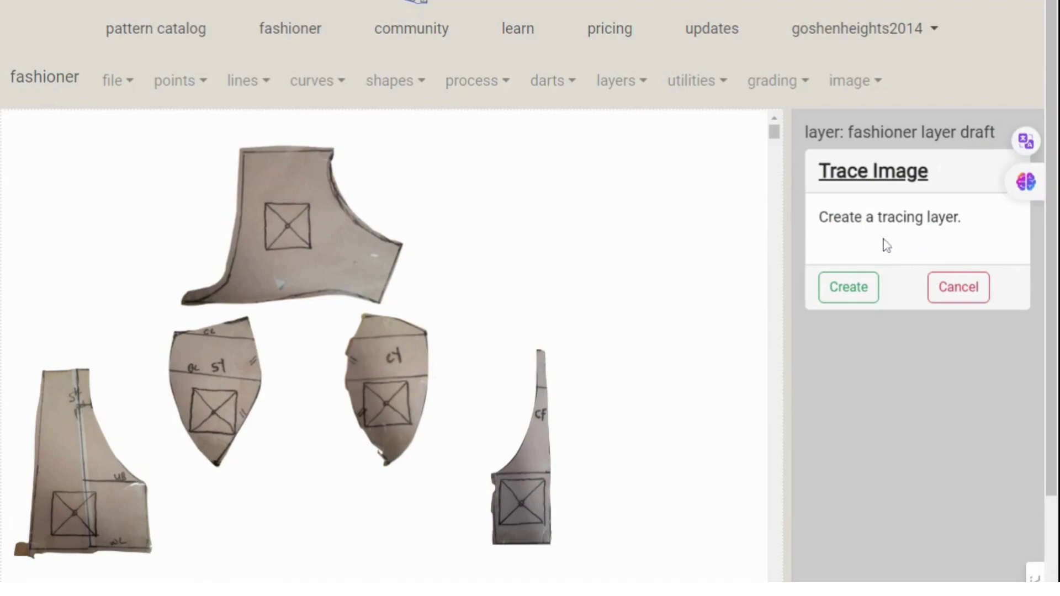
left_click(847, 298)
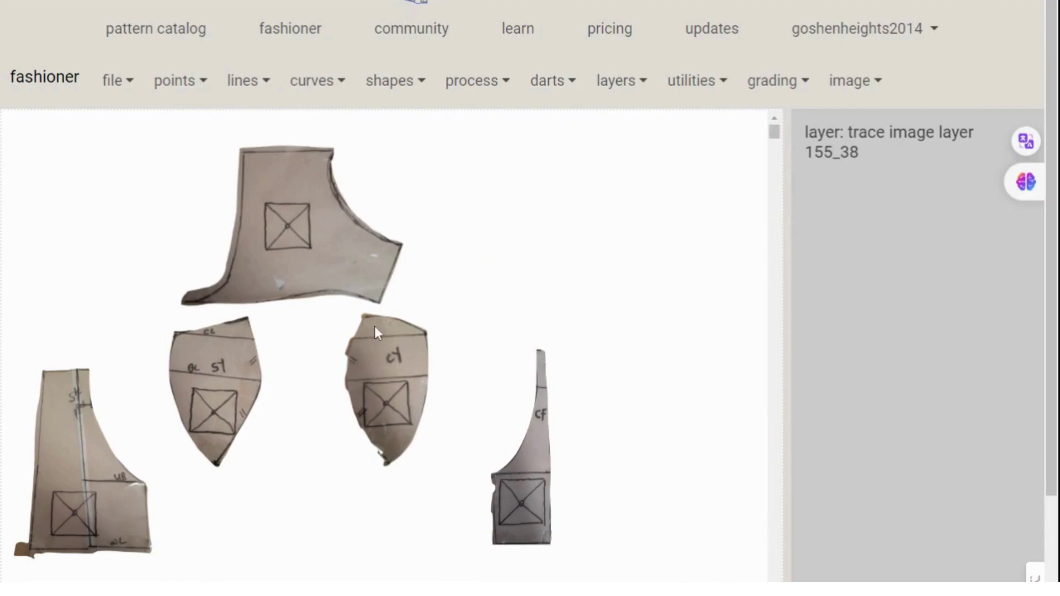
Step: Place free points at the top piece's top-left, top-right and right corners
left_click(203, 84)
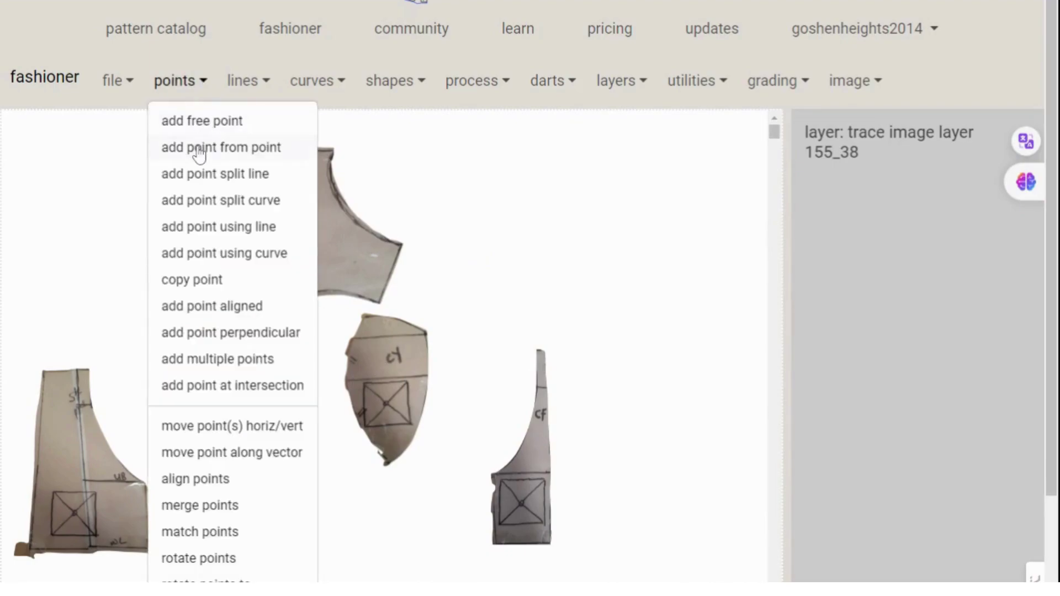
left_click(204, 123)
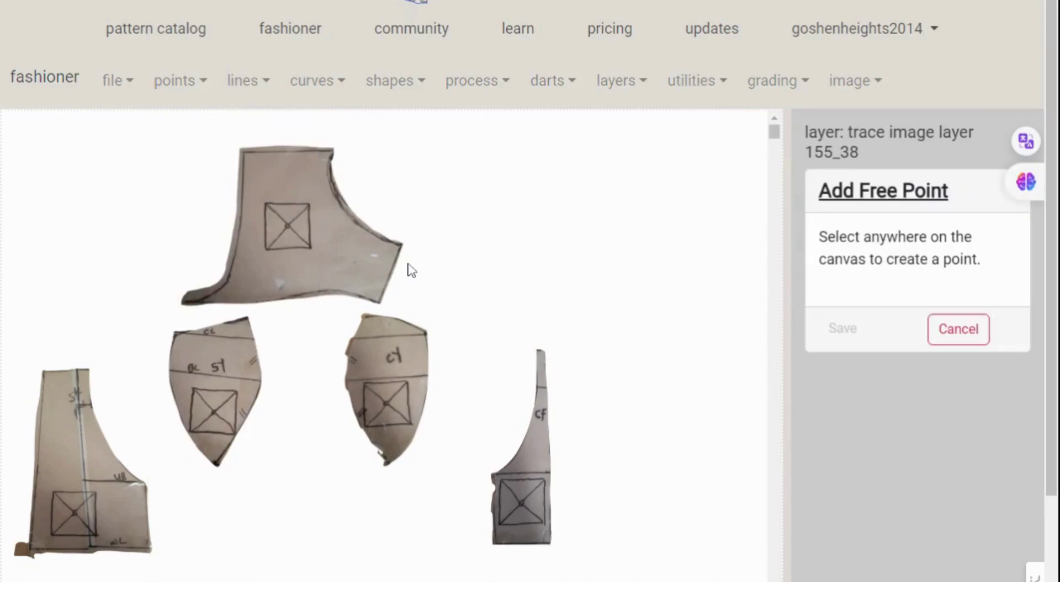
left_click(243, 154)
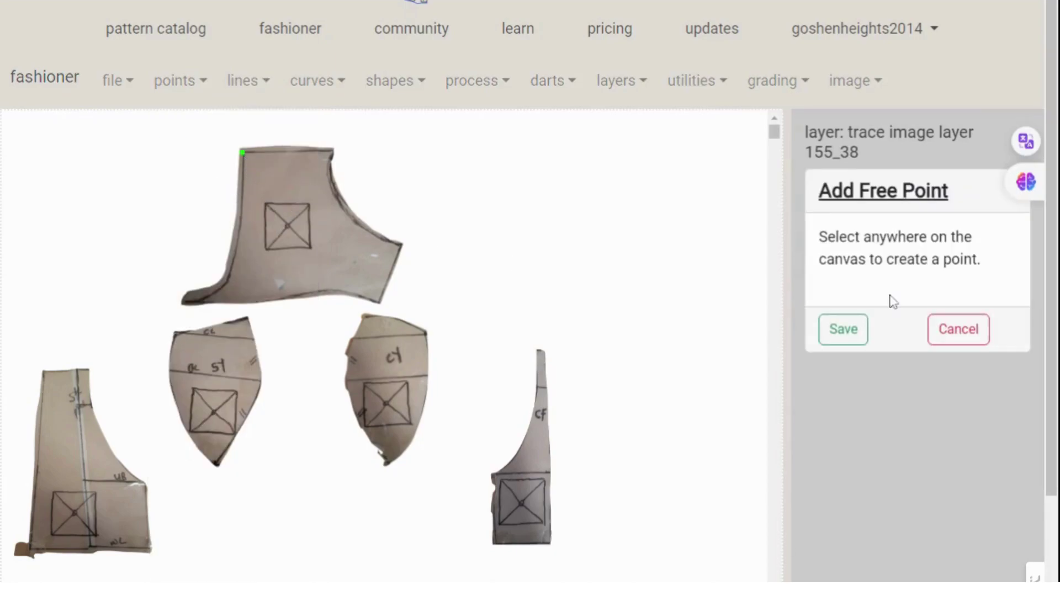
left_click(856, 334)
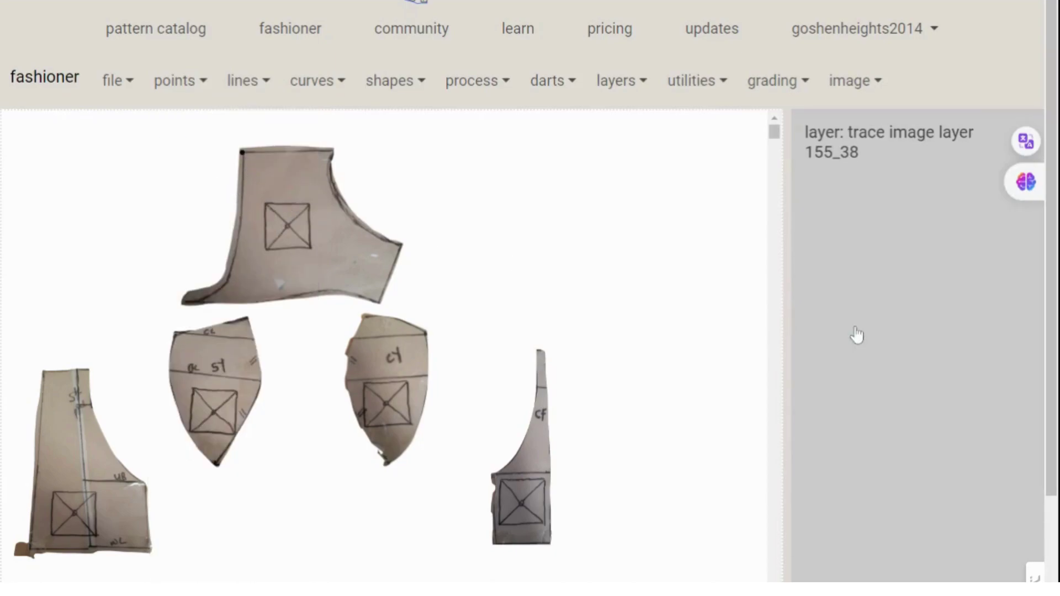
left_click(198, 87)
left_click(201, 122)
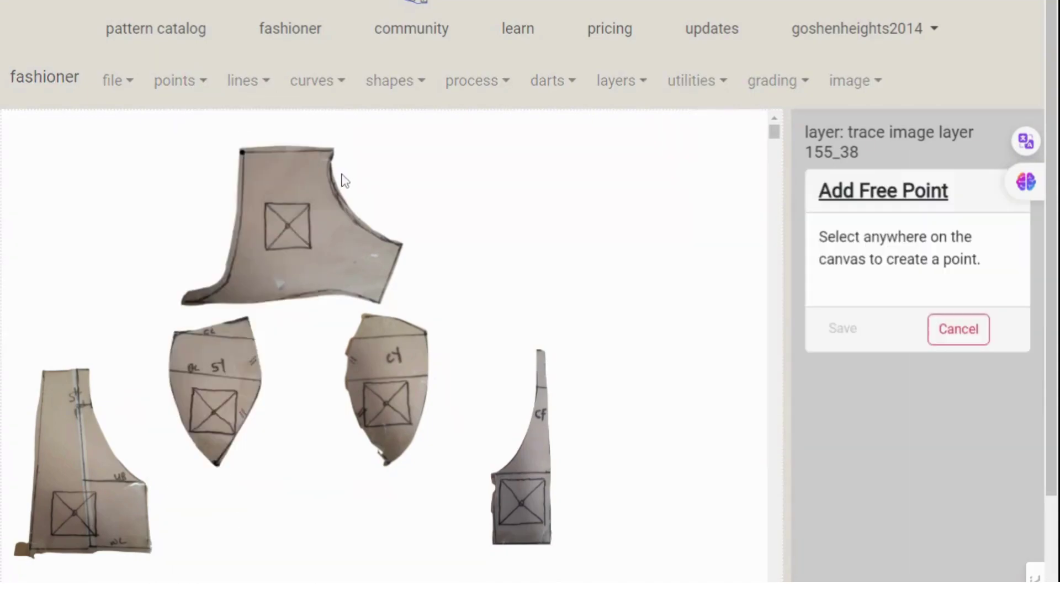
left_click(332, 151)
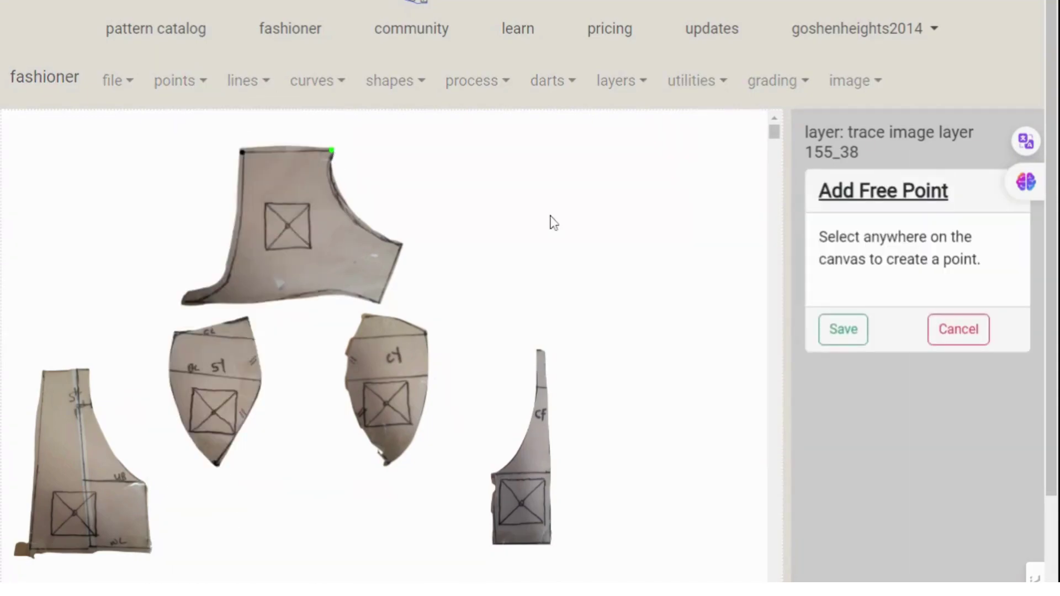
left_click(851, 339)
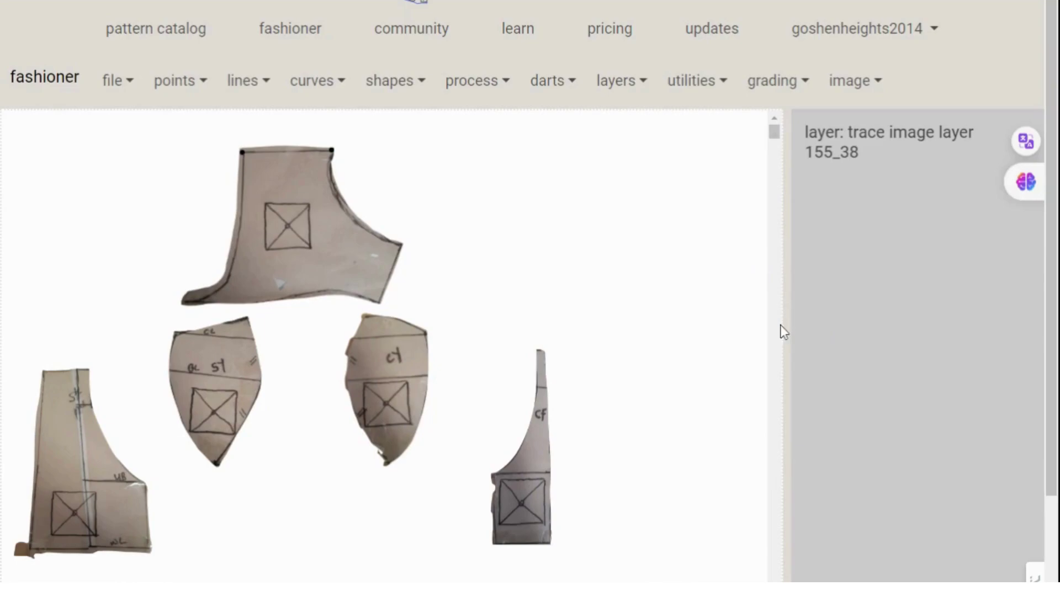
left_click(189, 89)
left_click(195, 124)
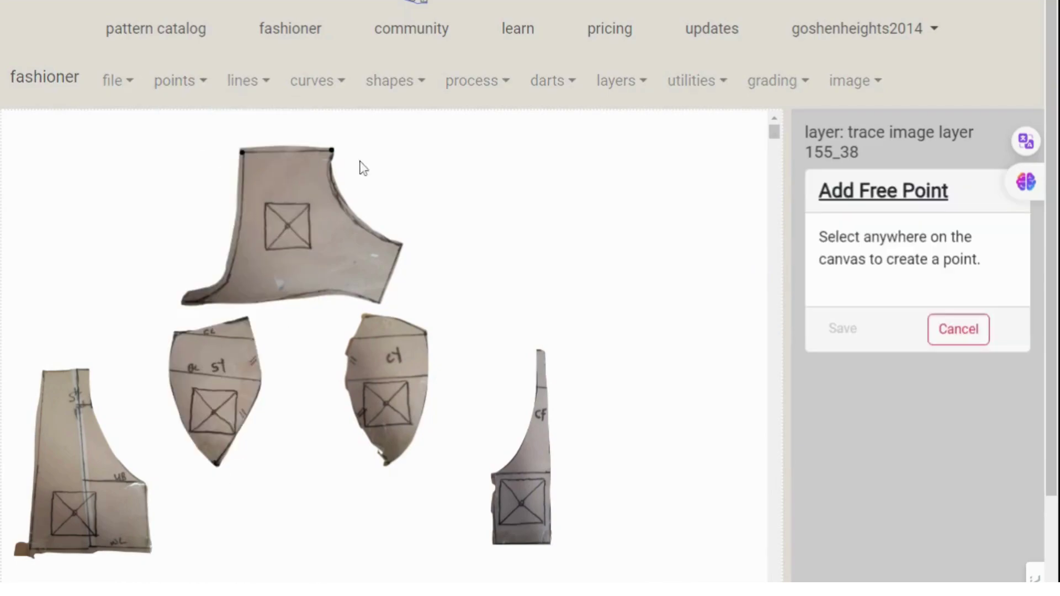
left_click(399, 247)
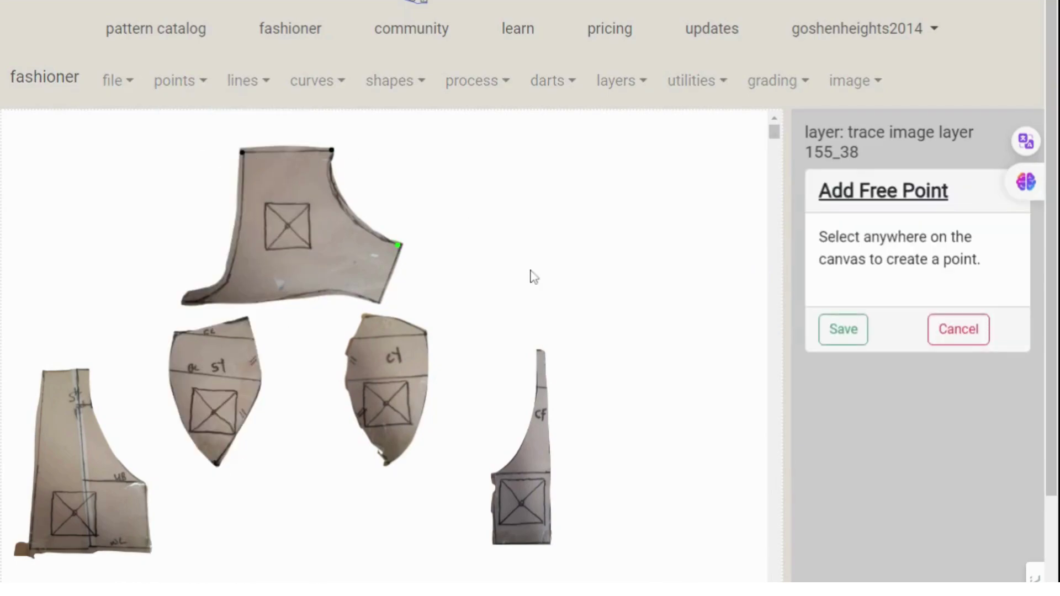
left_click(858, 337)
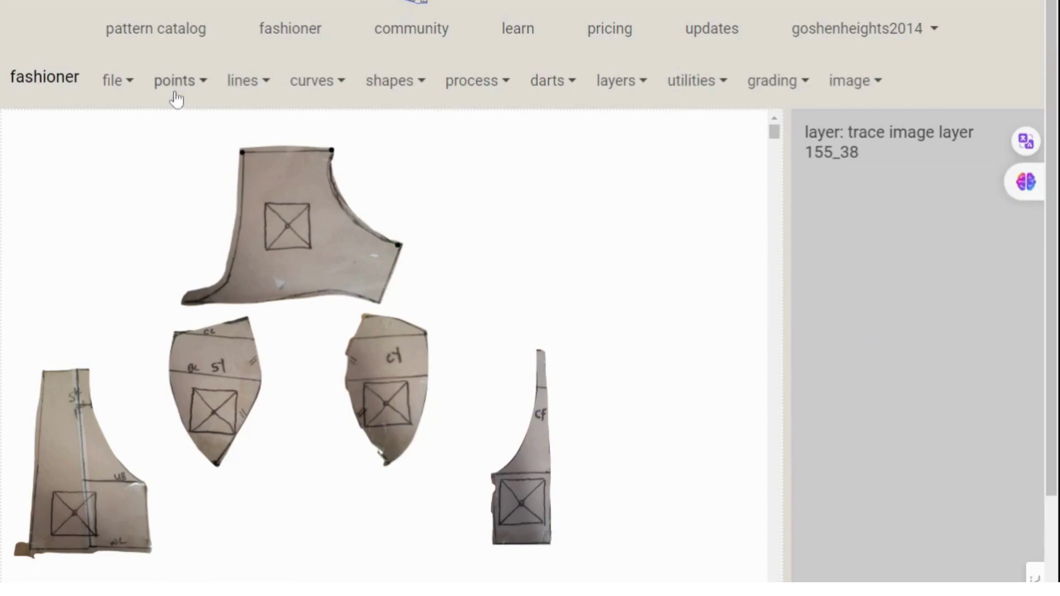
Step: Place free points at the top piece's bottom corner and lower-left tip
left_click(202, 88)
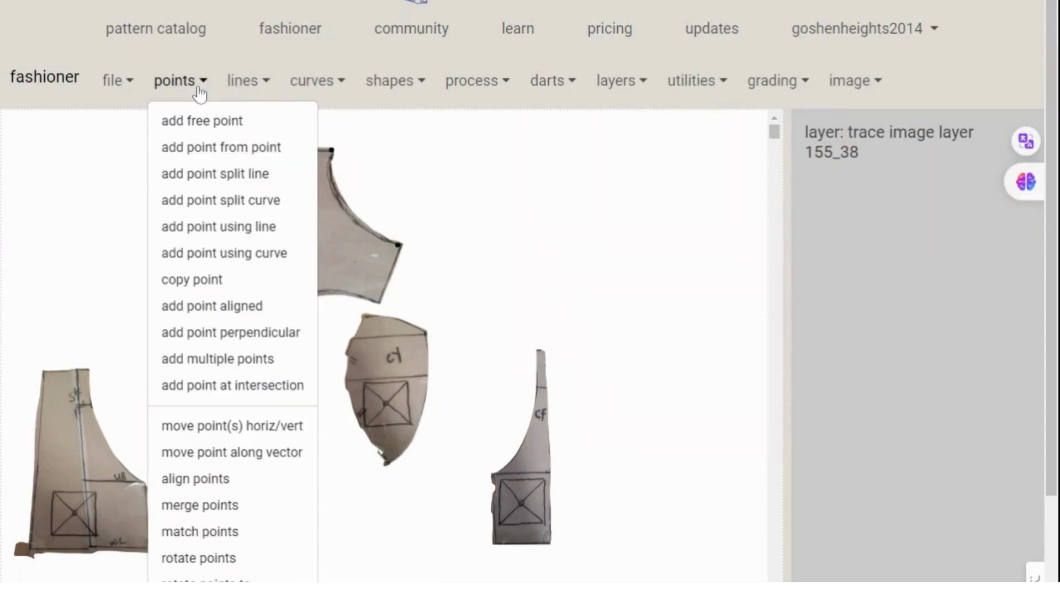
left_click(202, 122)
left_click(377, 302)
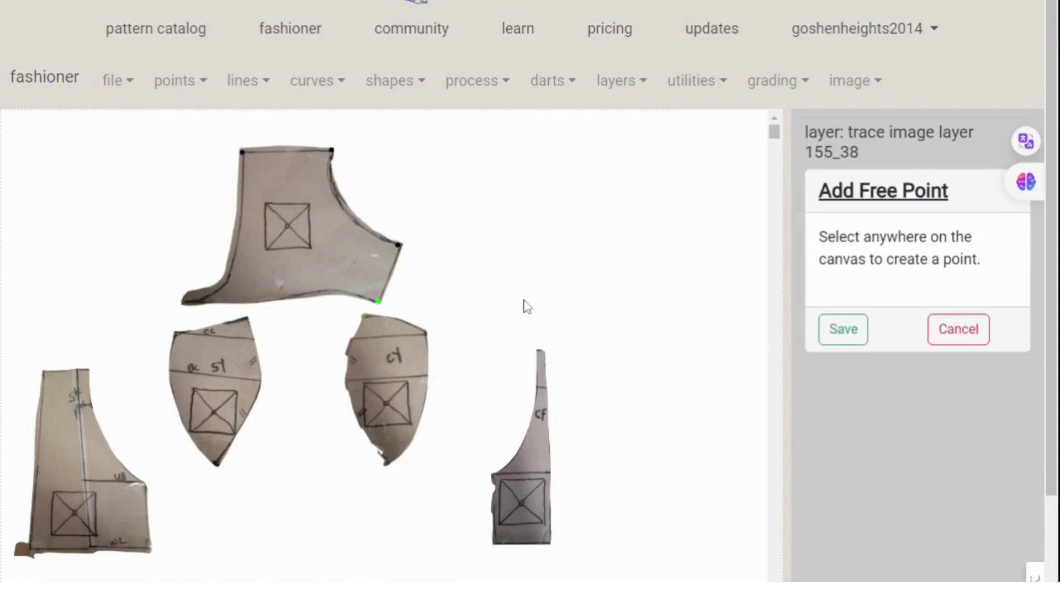
left_click(840, 336)
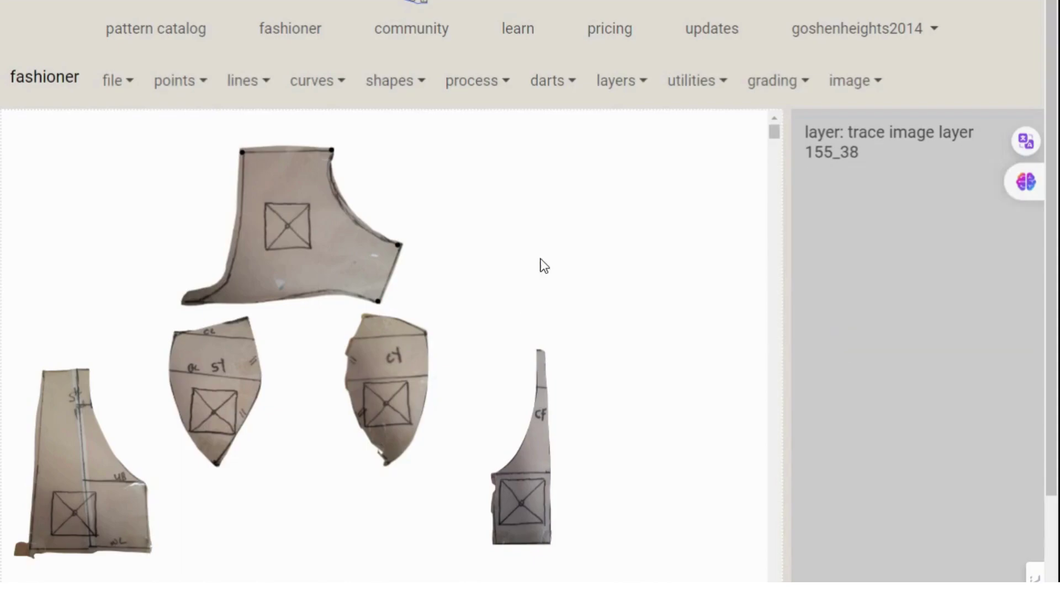
left_click(197, 90)
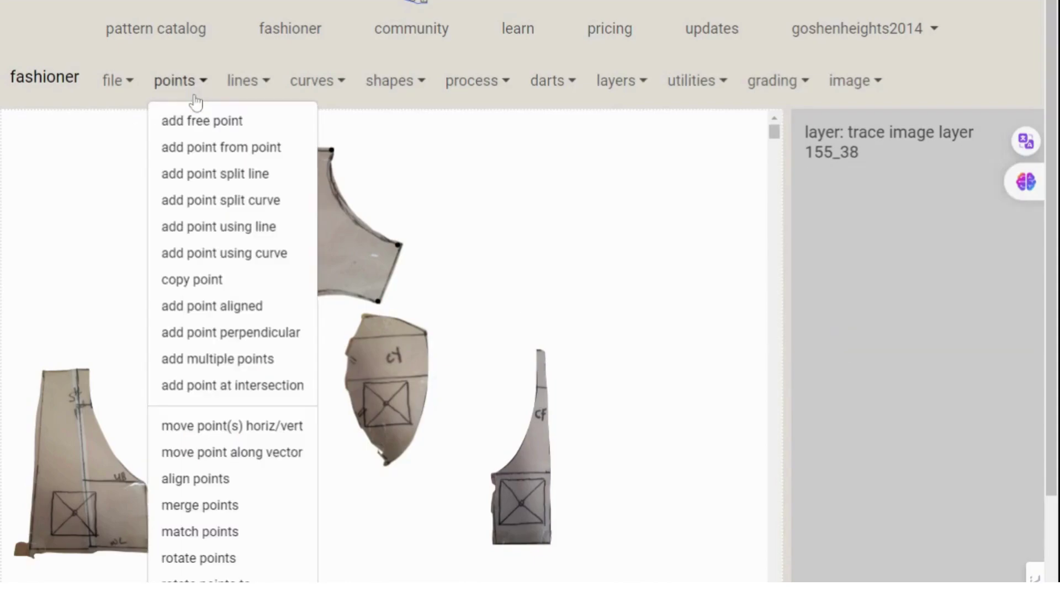
left_click(216, 122)
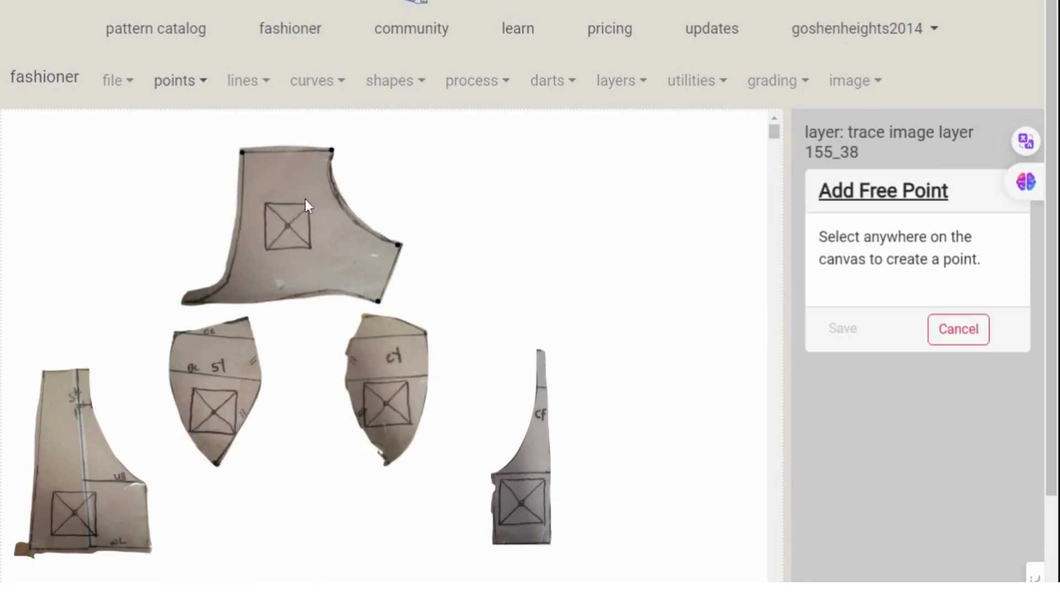
left_click(186, 296)
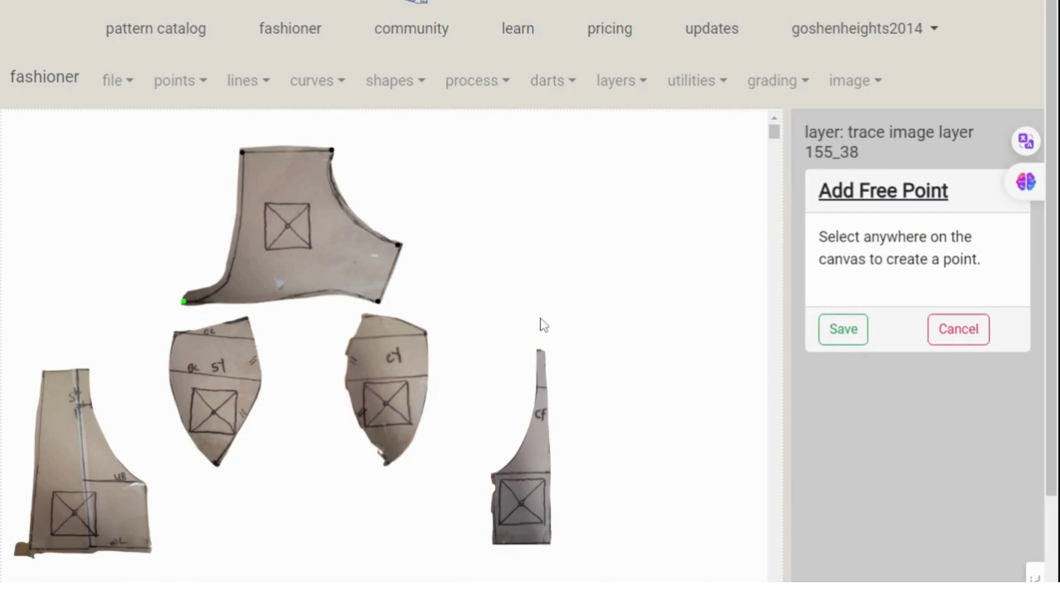
left_click(841, 334)
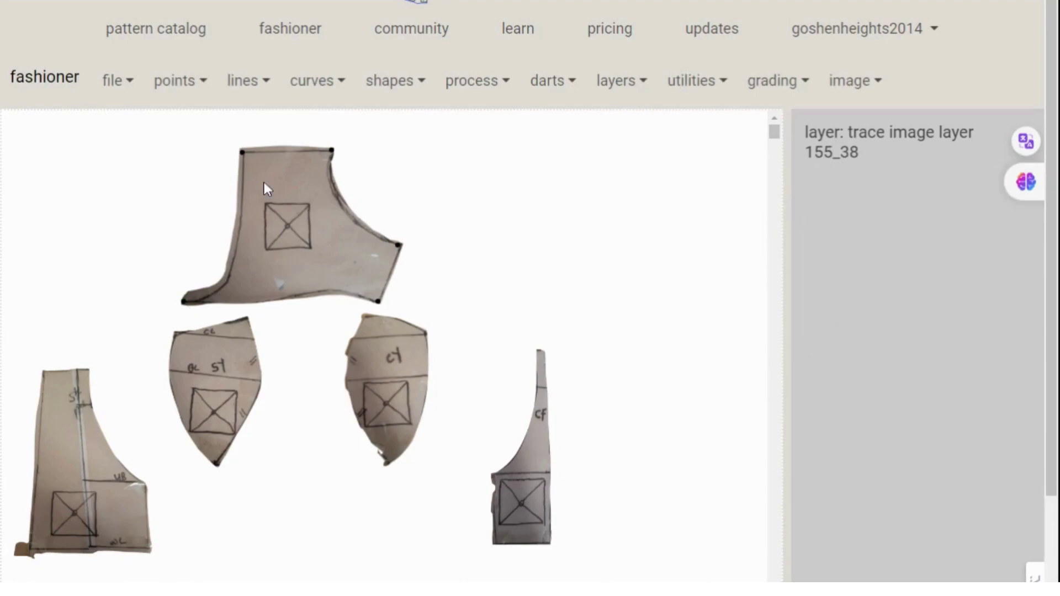
Step: Draw lines joining the top-left to top-right points and the right to bottom corner points
left_click(249, 84)
left_click(254, 119)
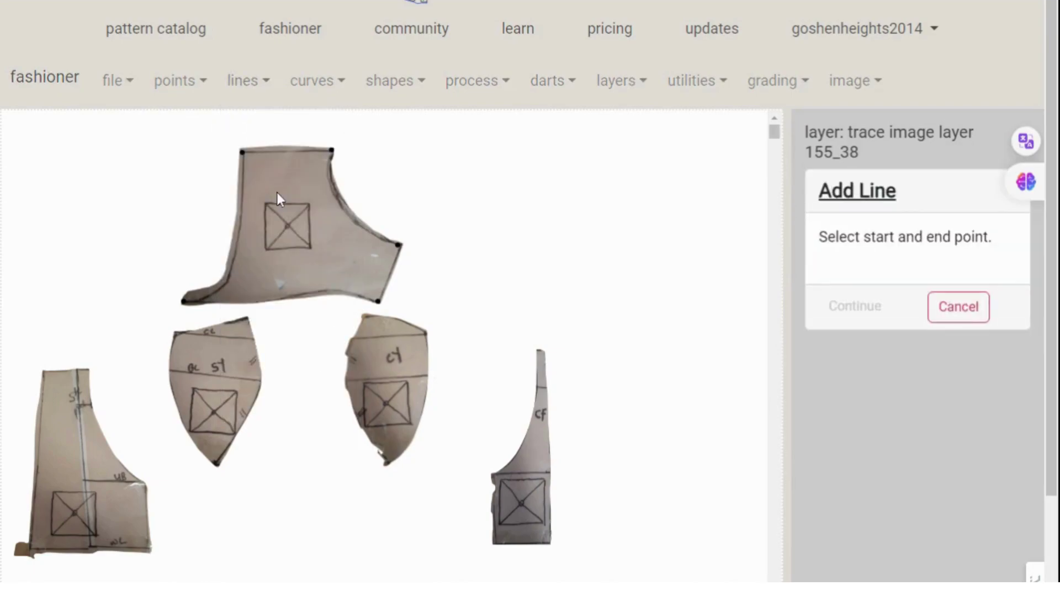
left_click(243, 152)
left_click(332, 151)
left_click(850, 307)
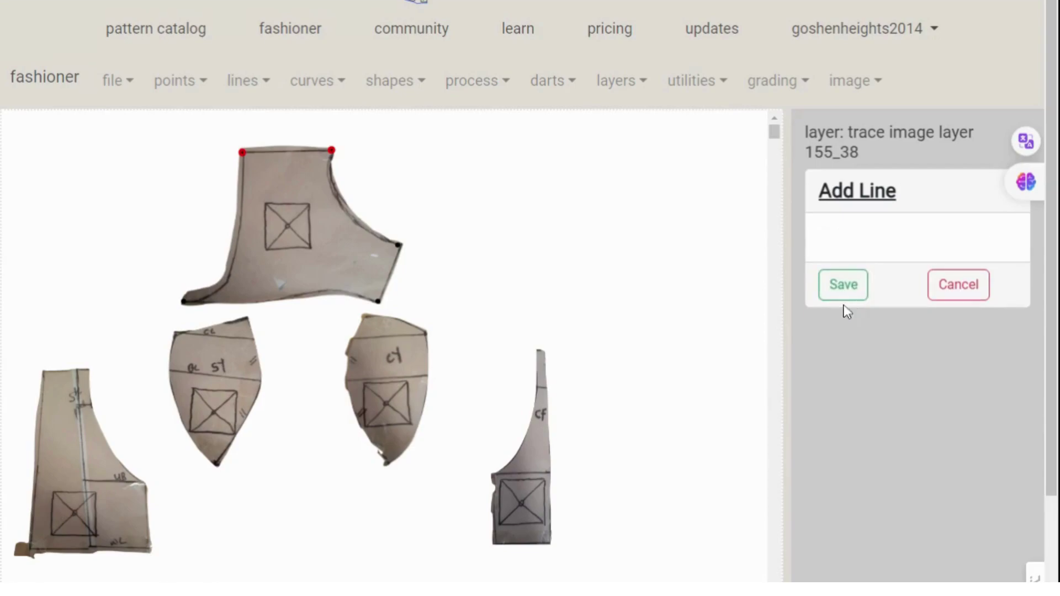
left_click(843, 284)
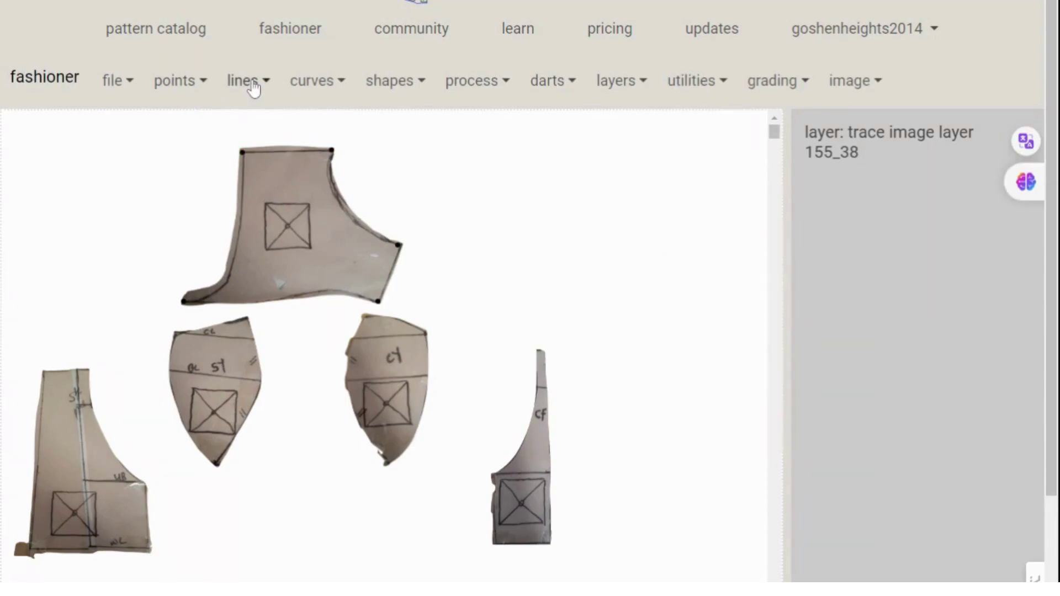
left_click(252, 83)
left_click(260, 123)
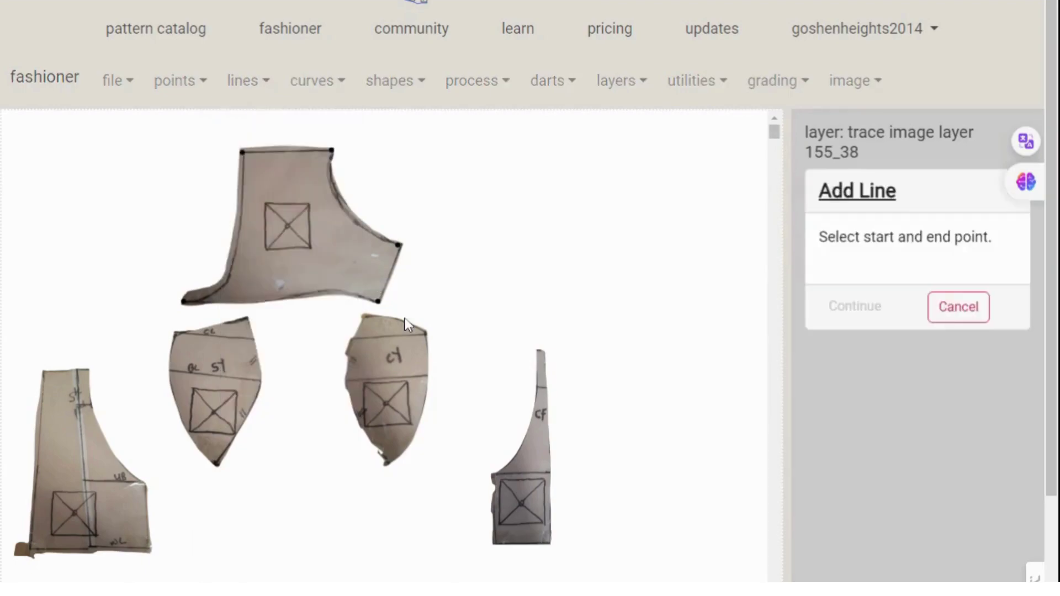
left_click(398, 245)
left_click(377, 301)
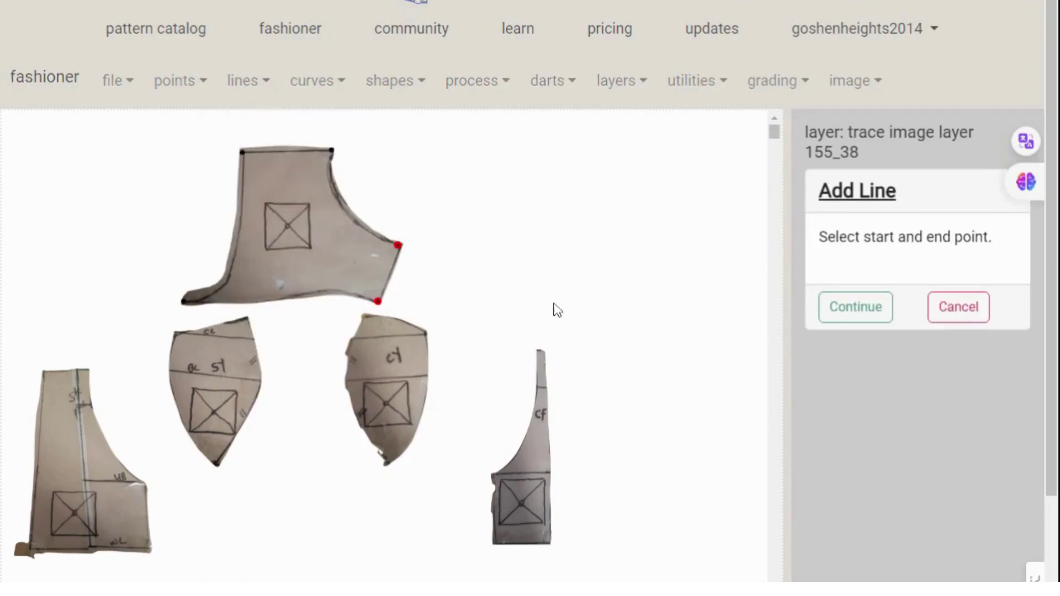
left_click(857, 310)
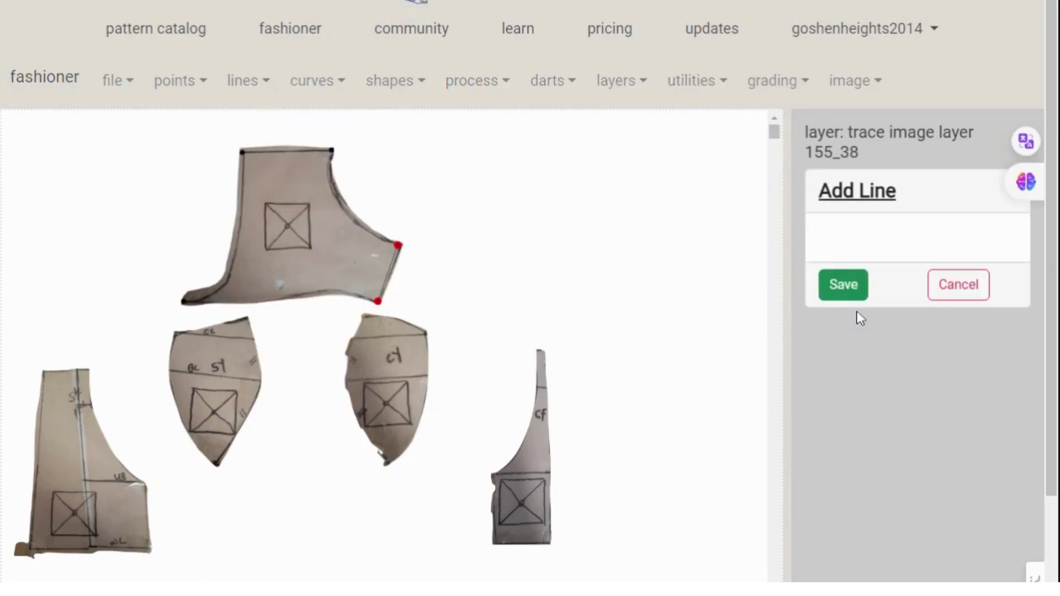
left_click(844, 285)
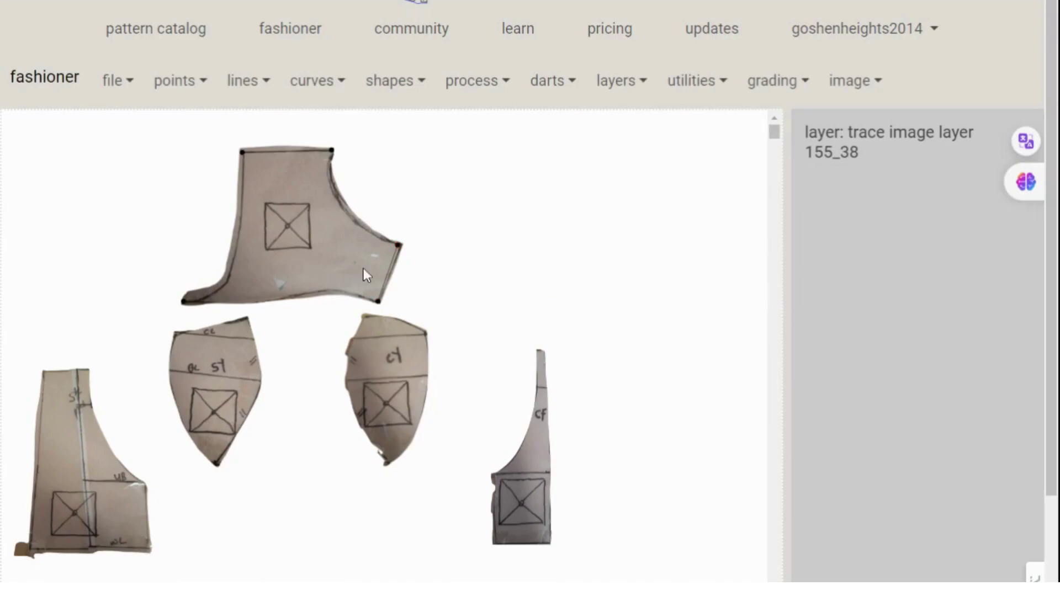
Step: Add a four-point curve ending at the armhole's lower corner
left_click(333, 90)
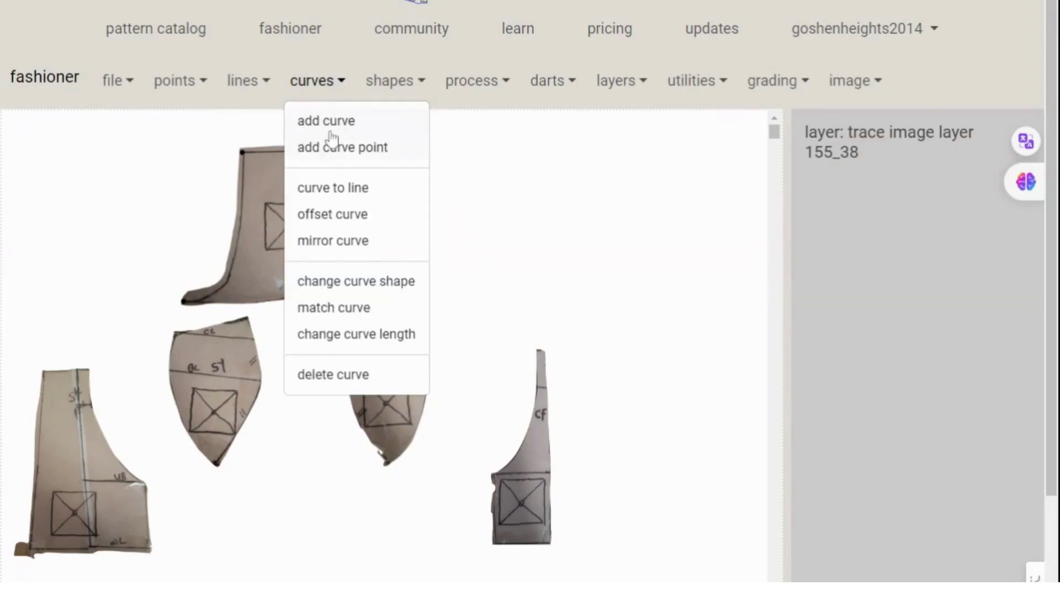
left_click(329, 124)
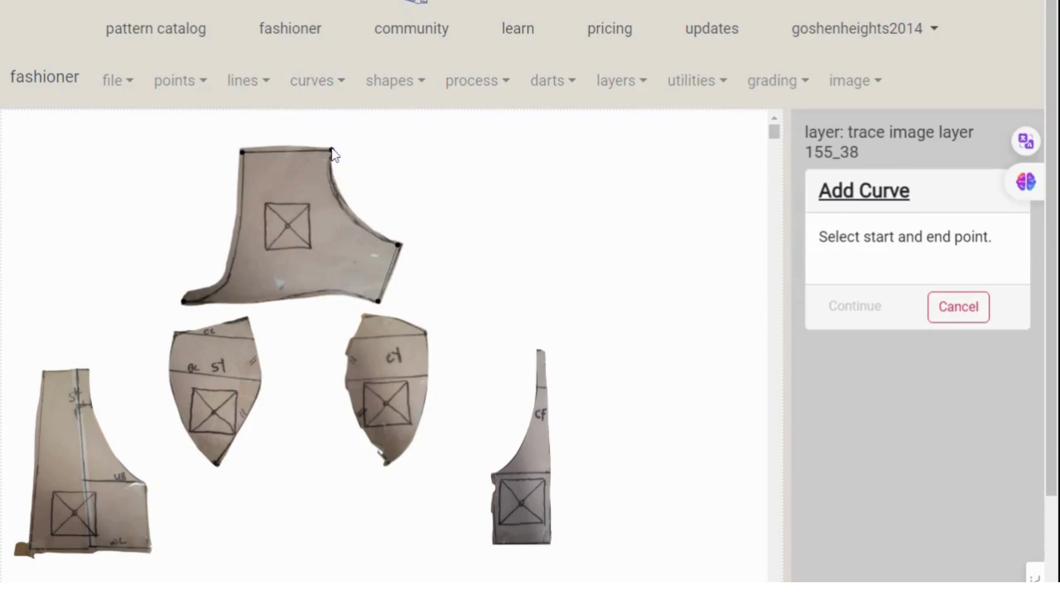
left_click(398, 245)
left_click(853, 307)
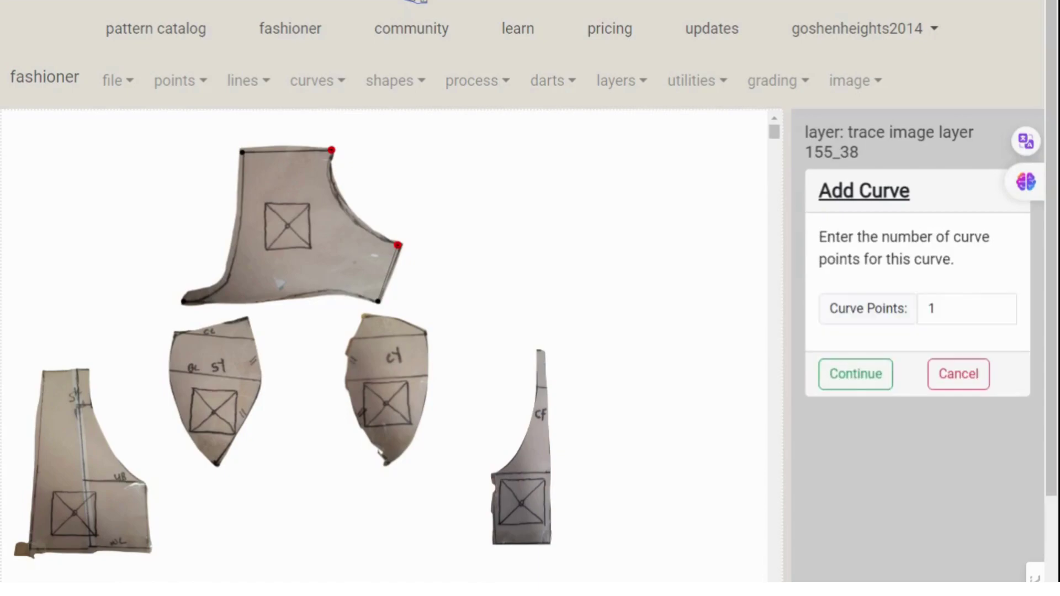
left_click(999, 307)
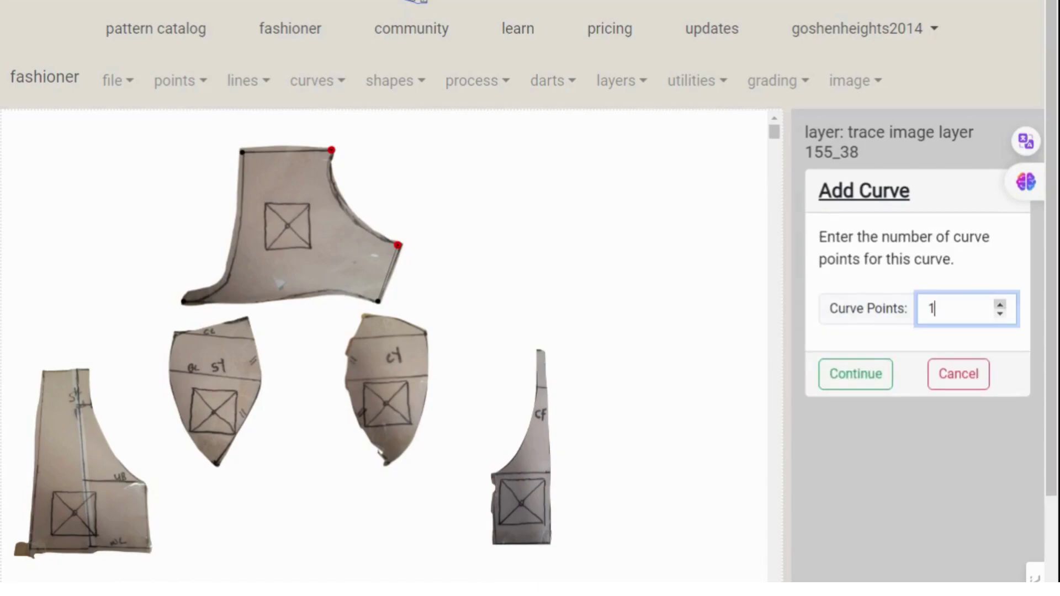
left_click(1000, 305)
left_click(1000, 305)
left_click(856, 378)
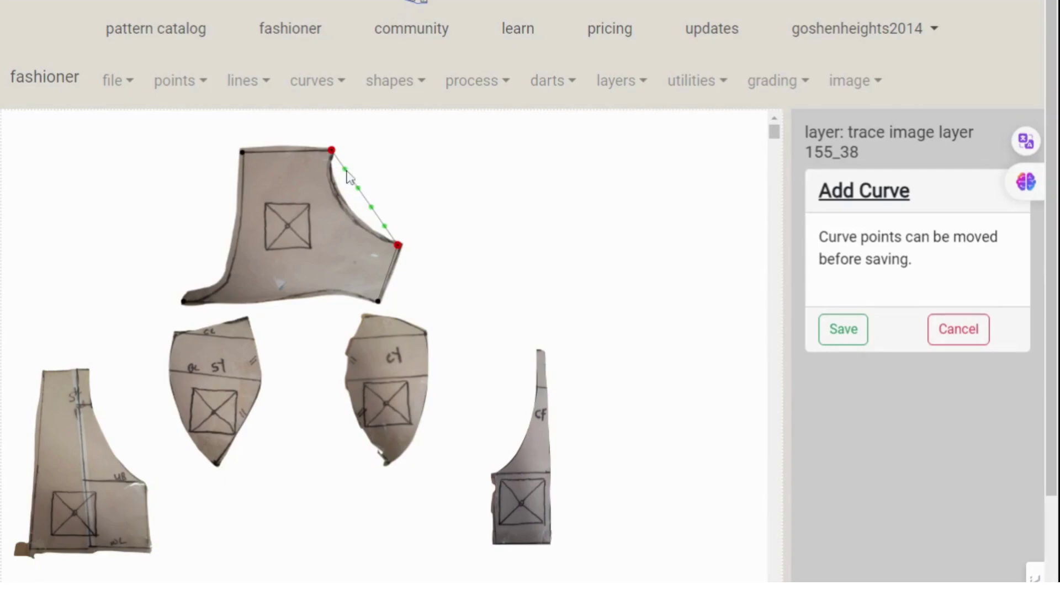
Step: Drag the curve points onto the photographed armhole edge and save the curve
left_click_drag(345, 169, 350, 204)
left_click_drag(366, 220, 366, 224)
left_click_drag(342, 207, 335, 179)
left_click(843, 333)
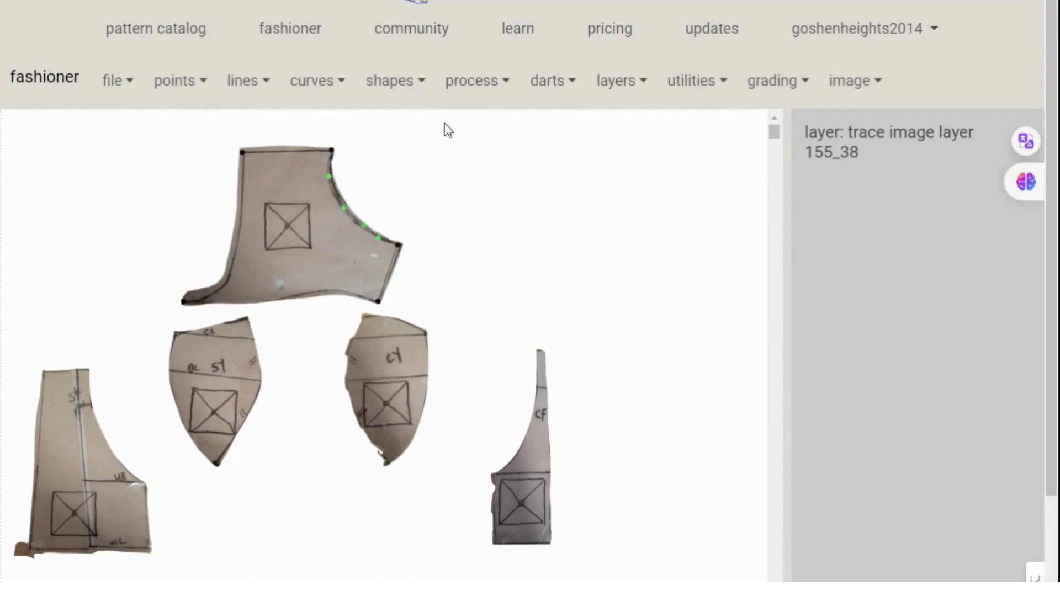
Step: Add a four-point curve from the lower-left tip to the bottom-right corner, fit to the edge, and save
left_click(338, 89)
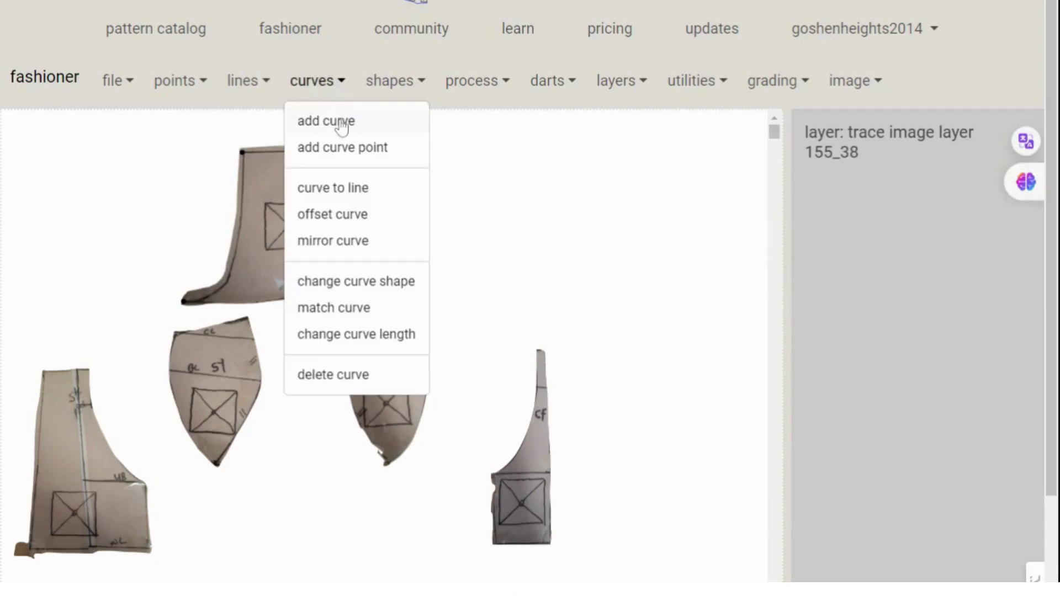
left_click(340, 122)
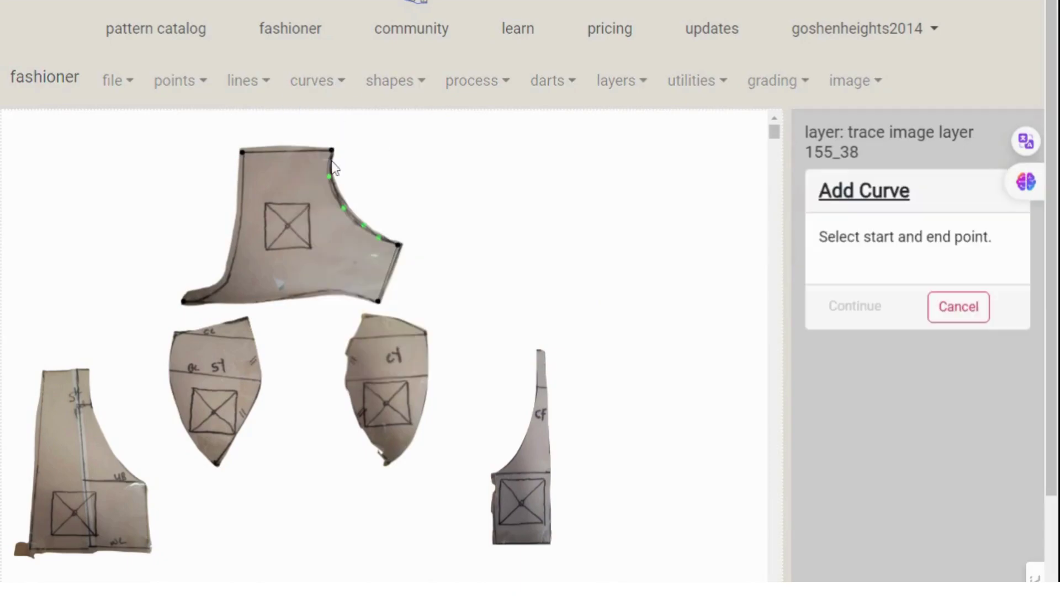
left_click(183, 302)
left_click(379, 303)
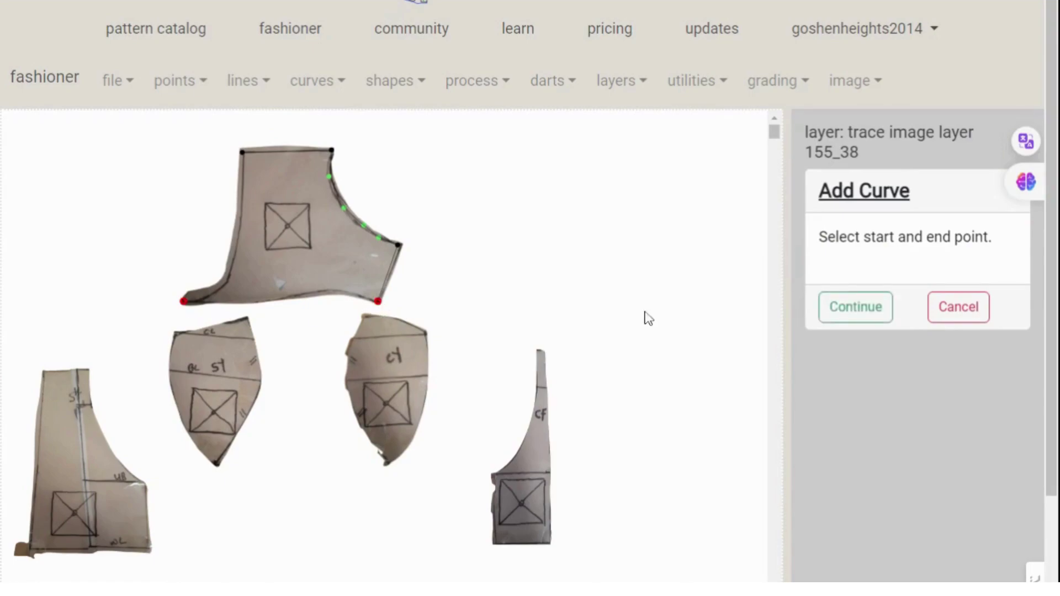
left_click(866, 309)
left_click(1000, 312)
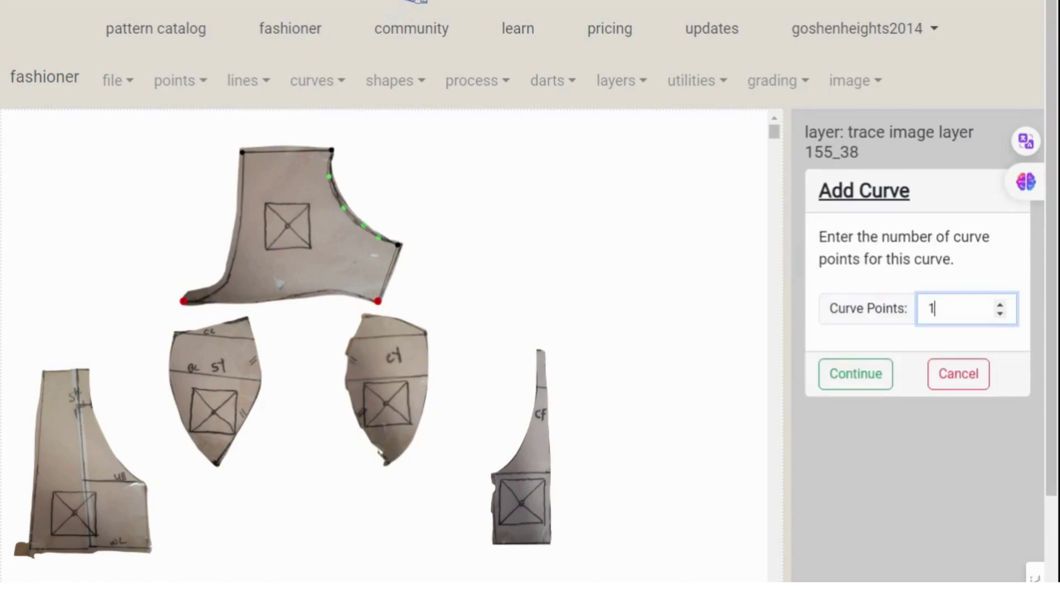
double_click(1000, 307)
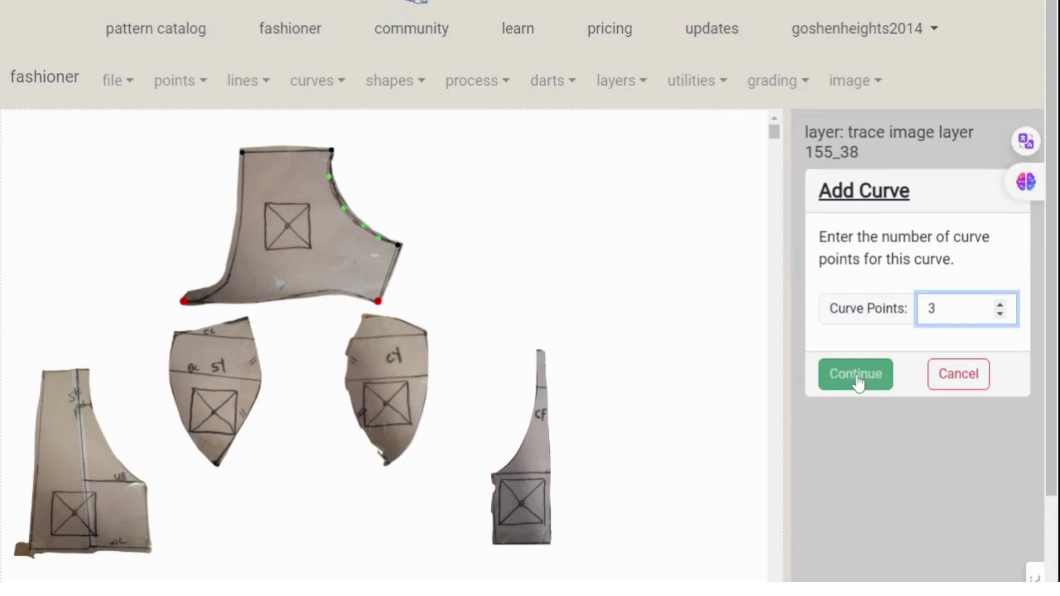
left_click(1000, 305)
left_click(856, 379)
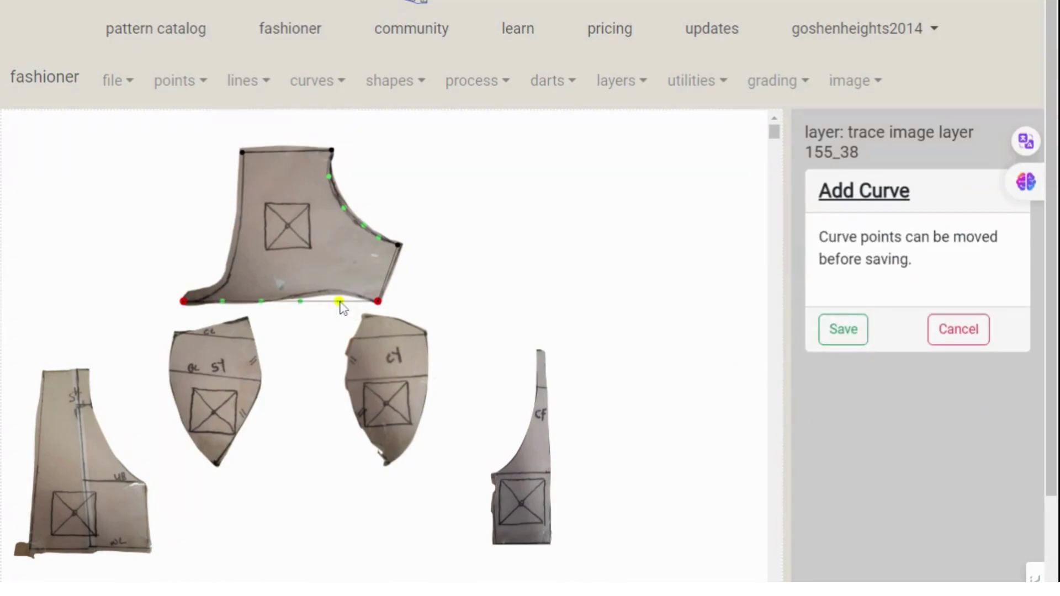
left_click_drag(340, 303, 301, 301)
left_click(844, 330)
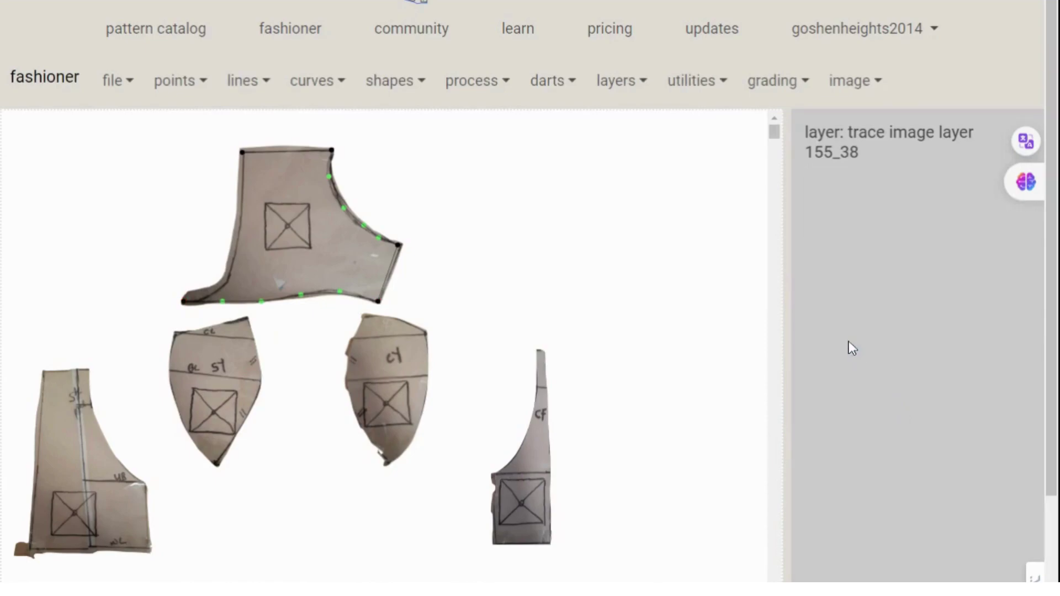
Step: Add a 3-point curve from the top piece's top-left corner to its bottom-left corner
left_click(329, 85)
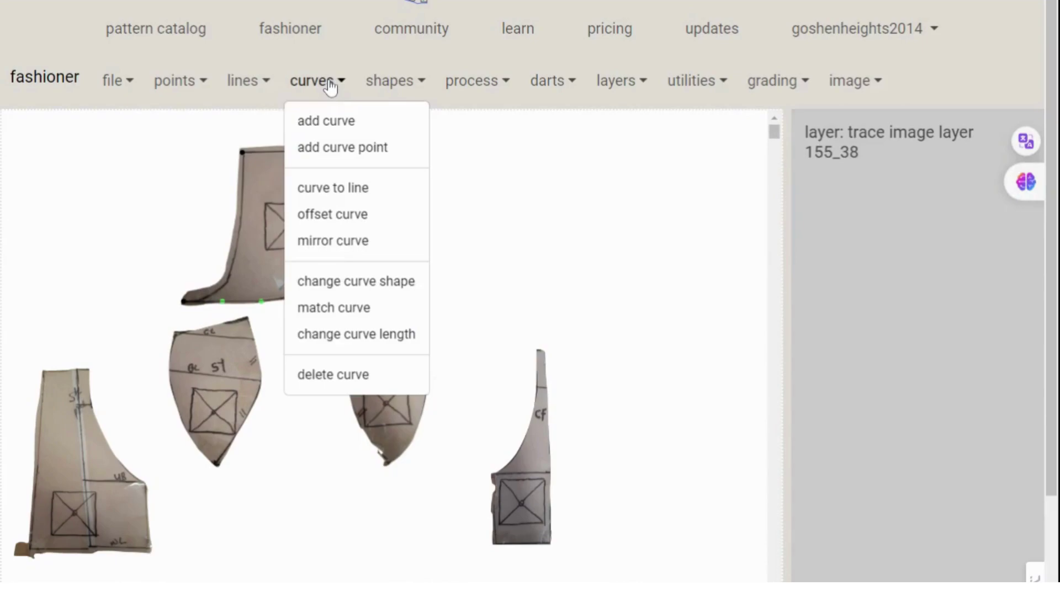
left_click(331, 125)
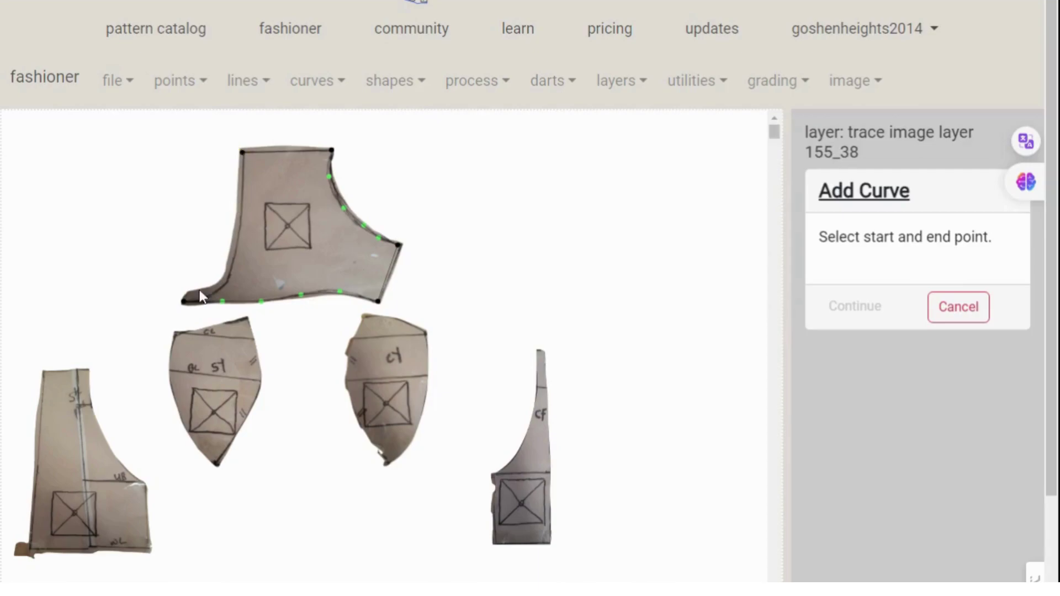
left_click(242, 150)
left_click(184, 300)
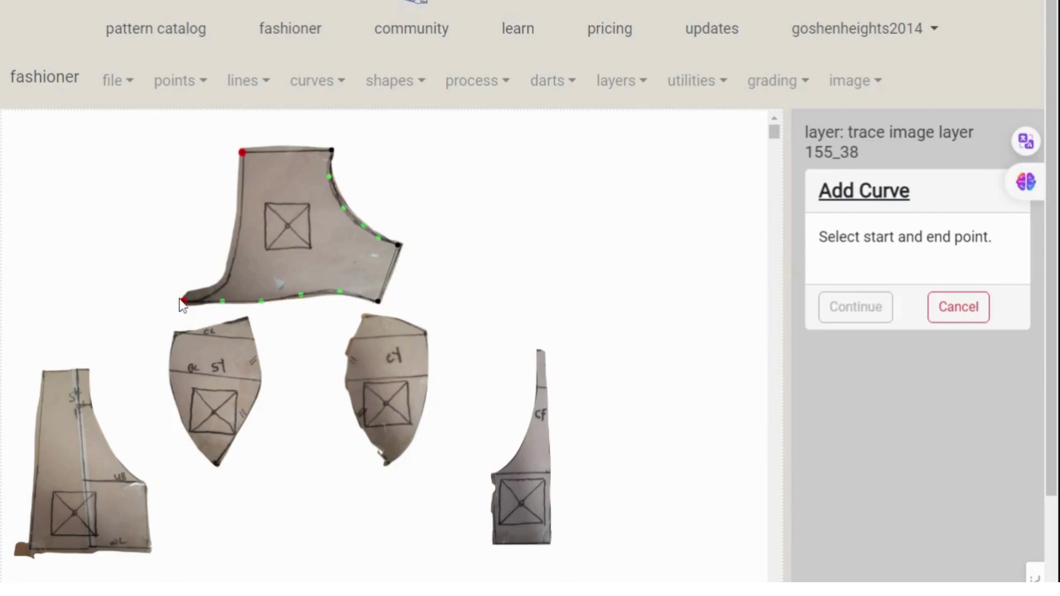
left_click(837, 309)
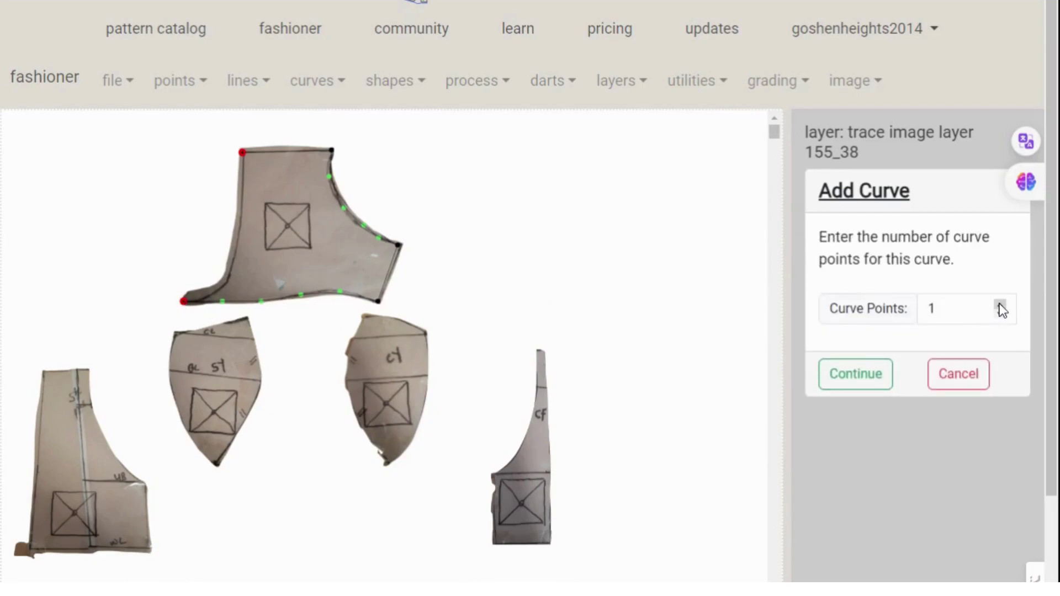
left_click(1000, 305)
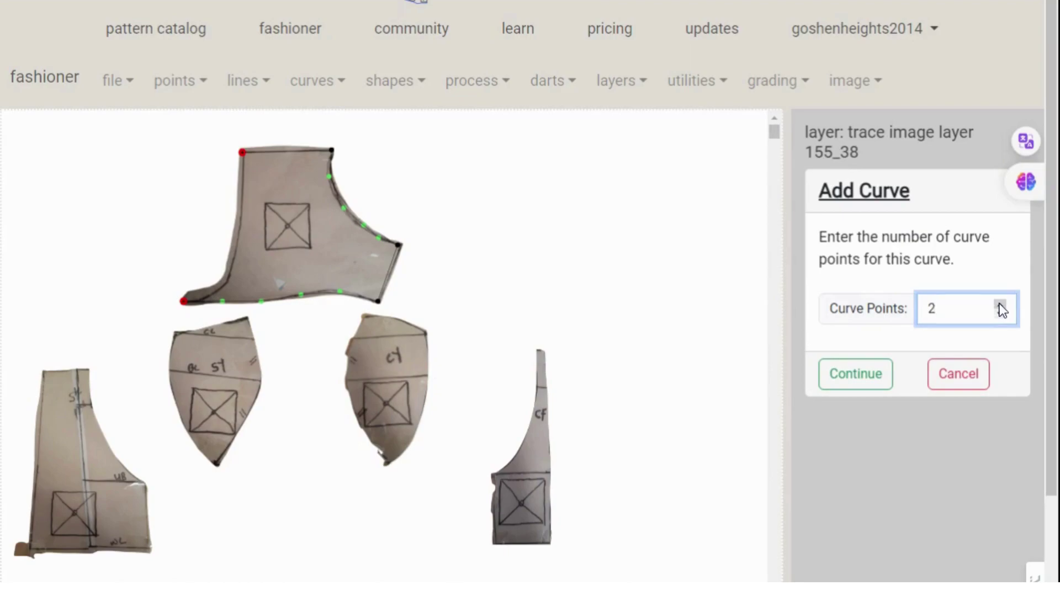
left_click(1000, 305)
left_click(856, 374)
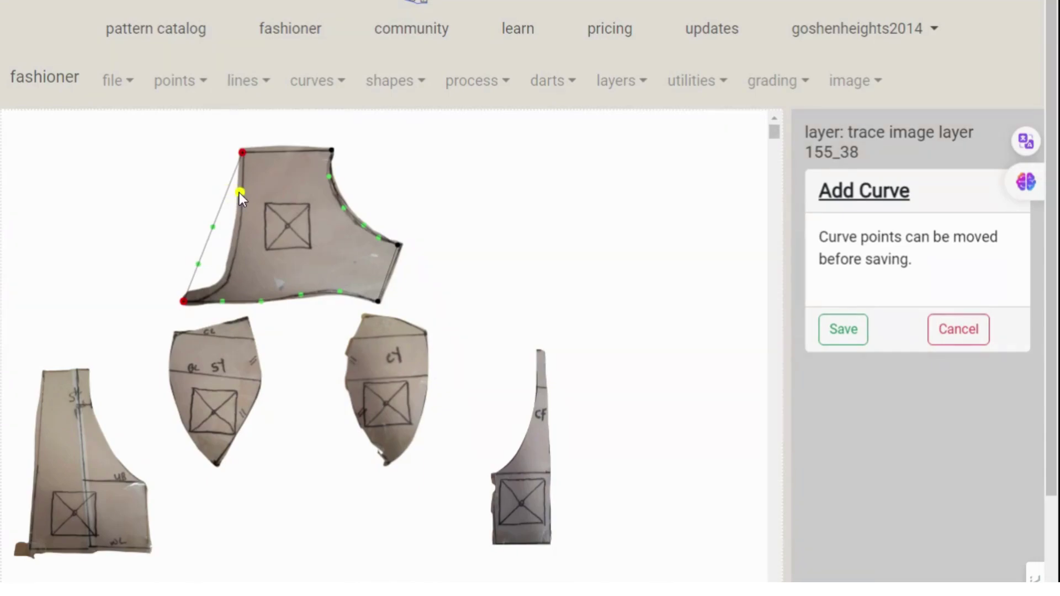
Step: Drag the curve points onto the piece's left edge and save the curve
left_click_drag(240, 193, 241, 193)
left_click_drag(228, 235, 233, 238)
left_click_drag(217, 284, 221, 284)
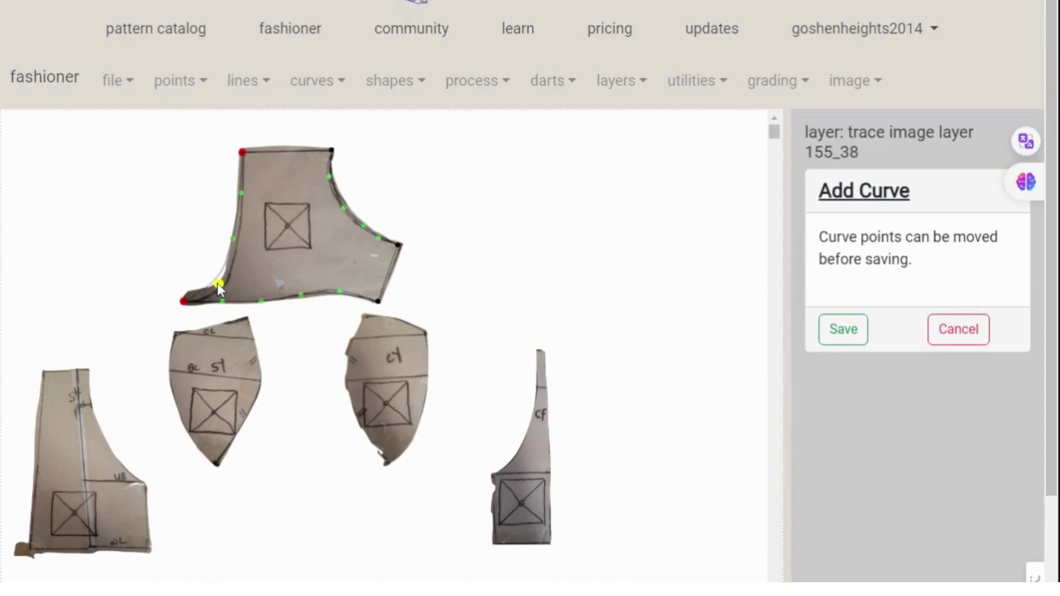
left_click_drag(224, 287, 224, 288)
left_click(845, 331)
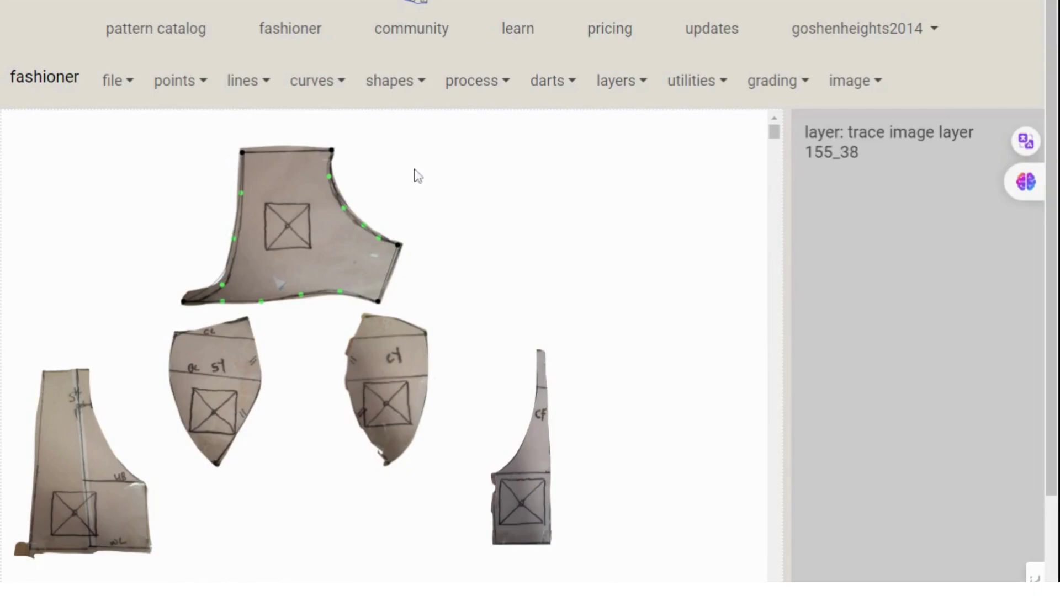
Step: Convert the armhole curve to a line with Keep Curve Shape and save
left_click(343, 83)
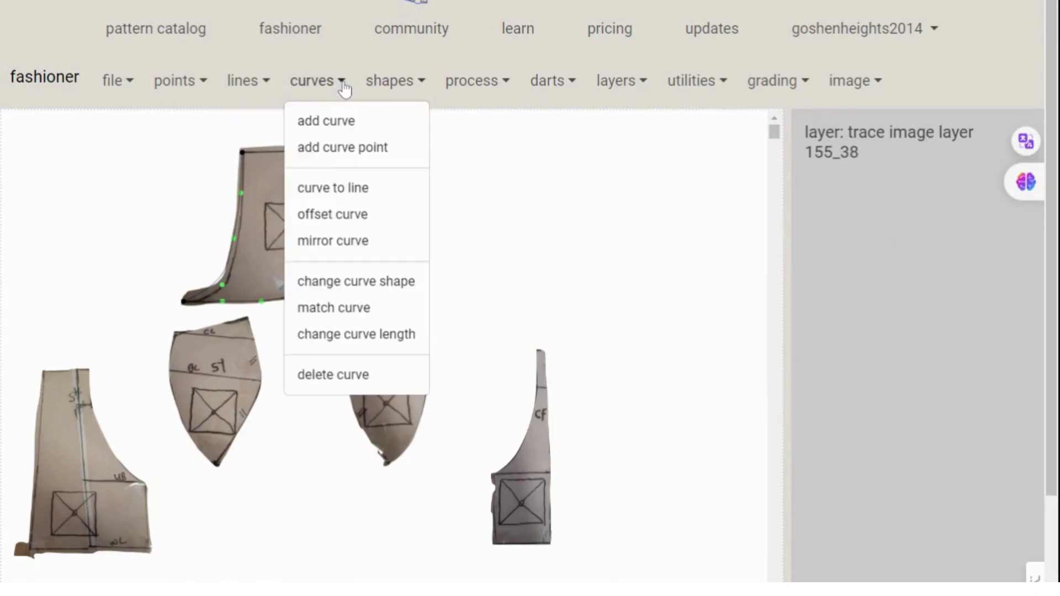
left_click(331, 190)
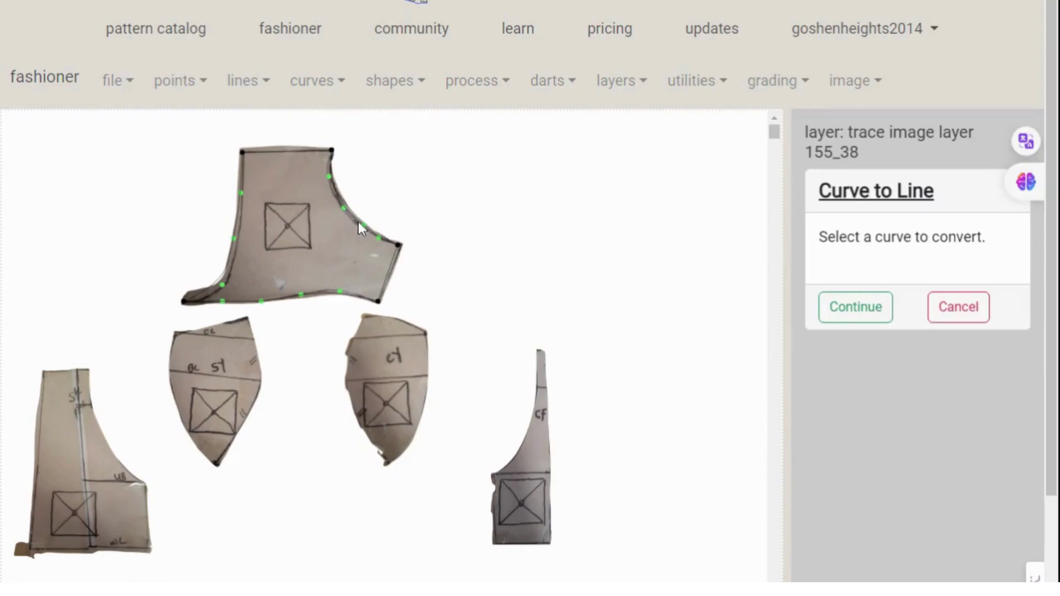
left_click(339, 199)
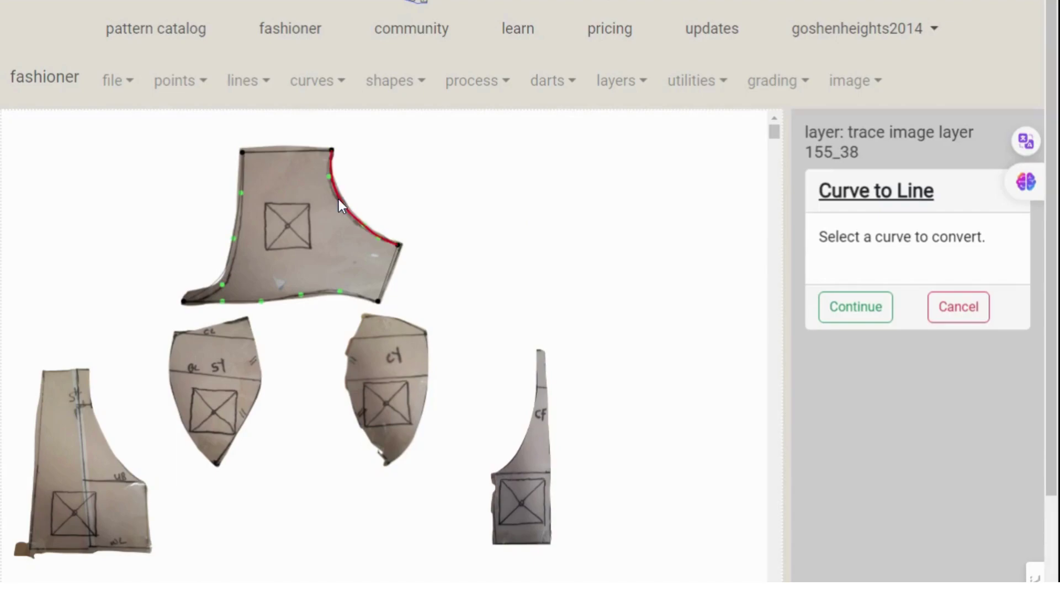
left_click(854, 317)
left_click(826, 283)
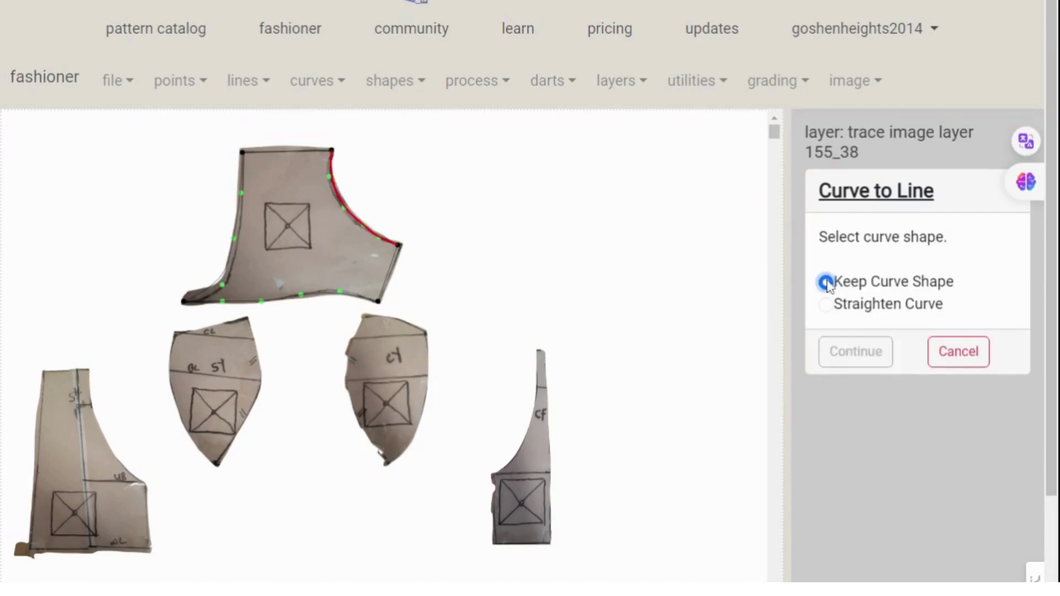
left_click(854, 353)
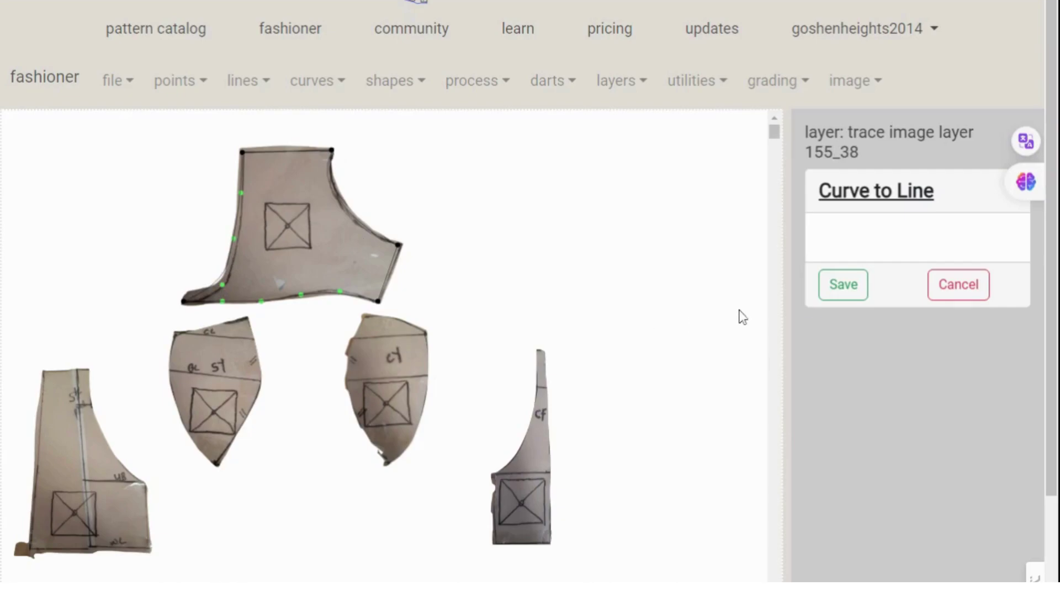
left_click(846, 286)
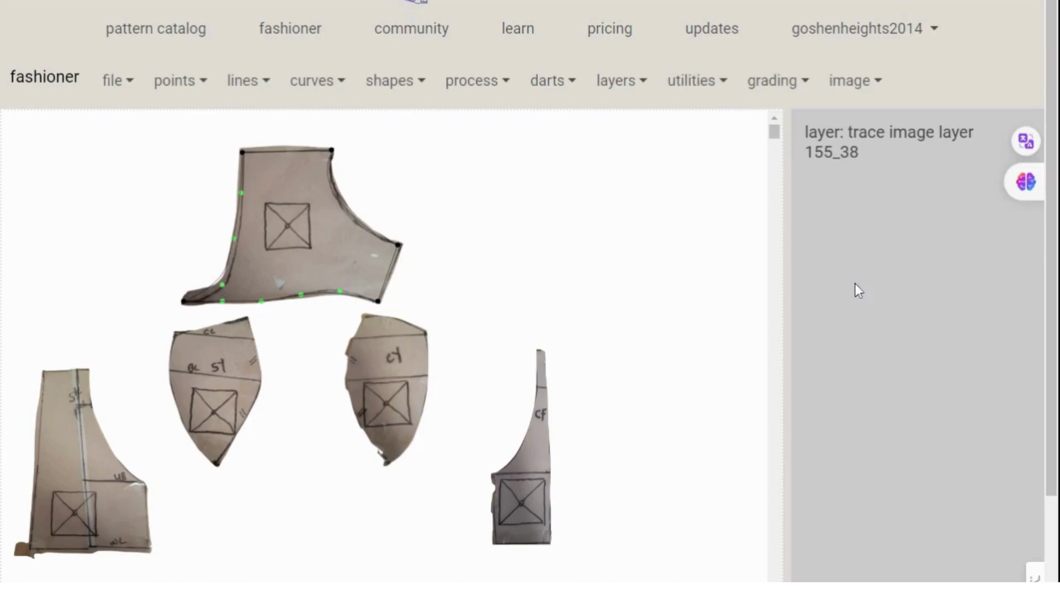
Step: Convert the bottom-edge curve to a line with Keep Curve Shape and save
left_click(334, 84)
left_click(334, 187)
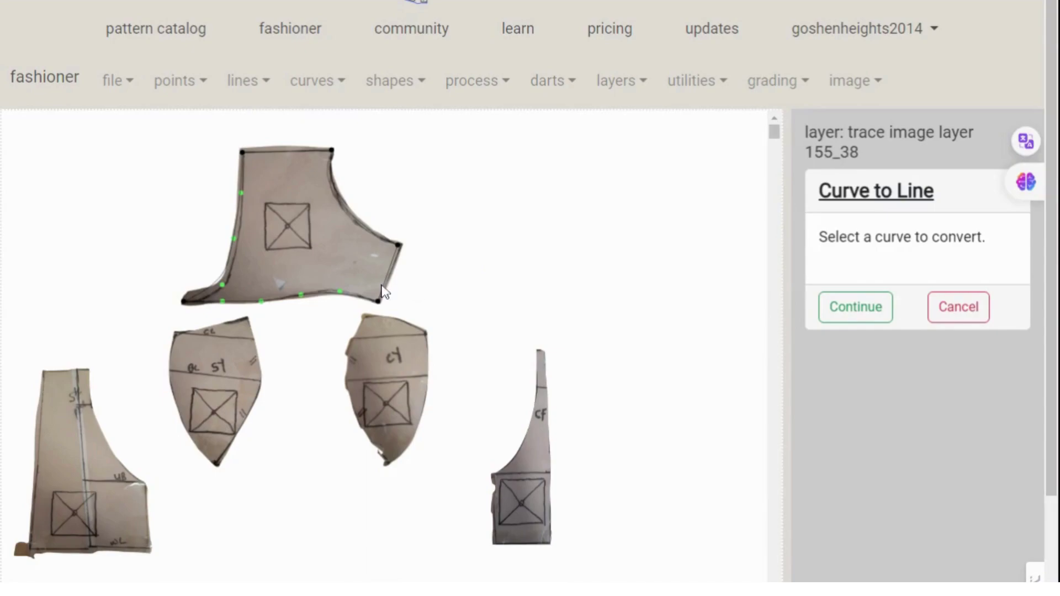
left_click(280, 302)
left_click(856, 308)
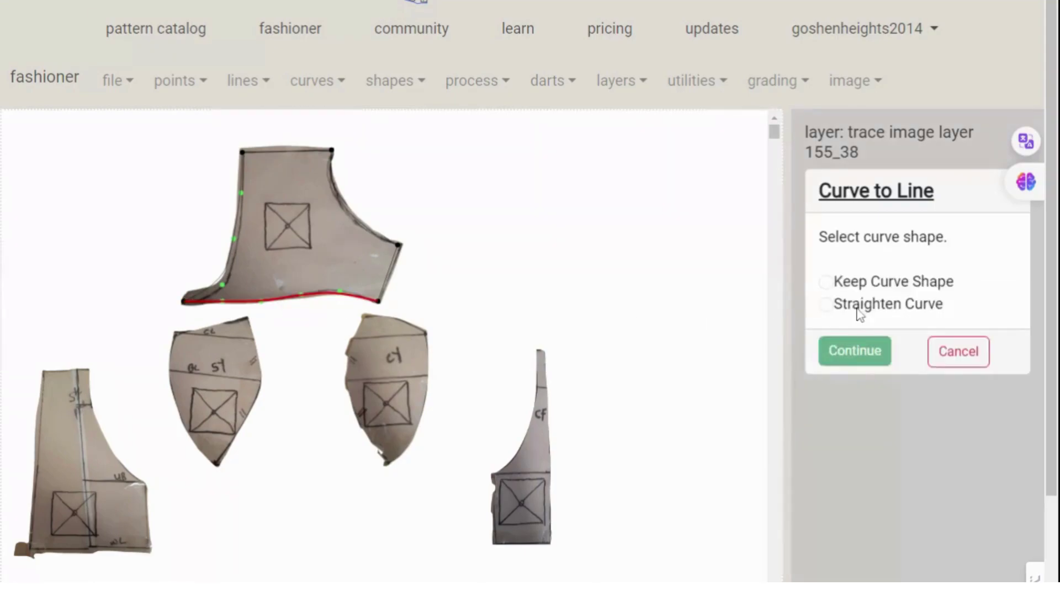
left_click(825, 283)
left_click(841, 362)
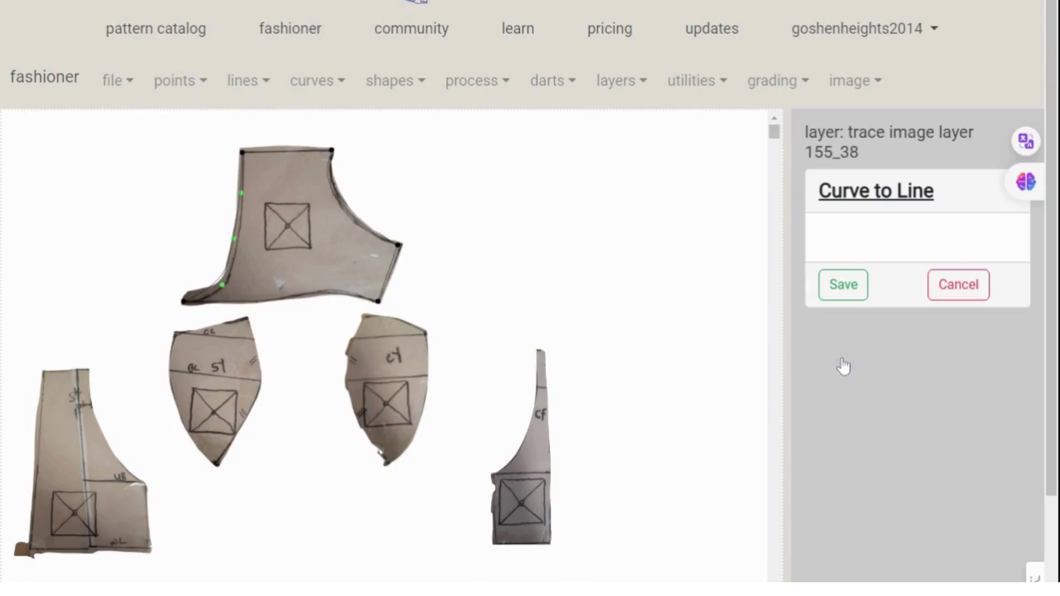
left_click(849, 303)
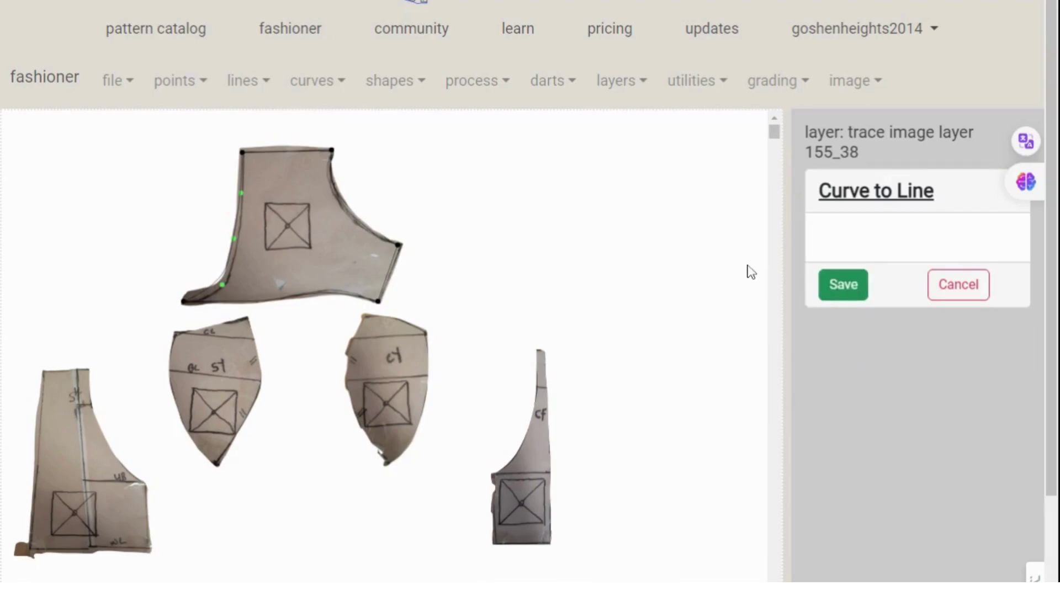
Step: Convert the upper front piece's left-edge curve to a line, keeping its shape, and save
left_click(313, 81)
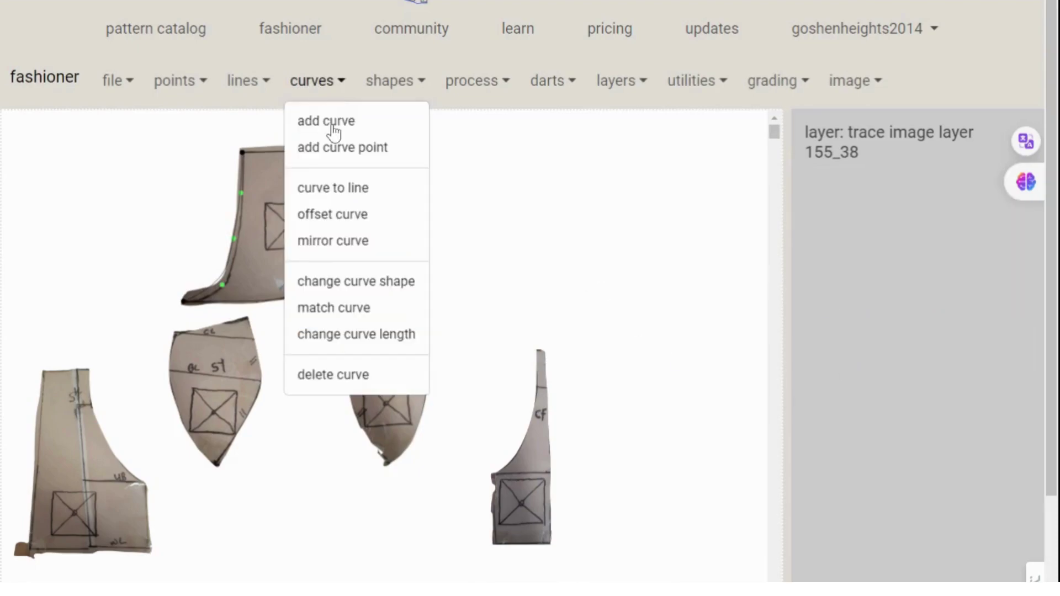
left_click(330, 189)
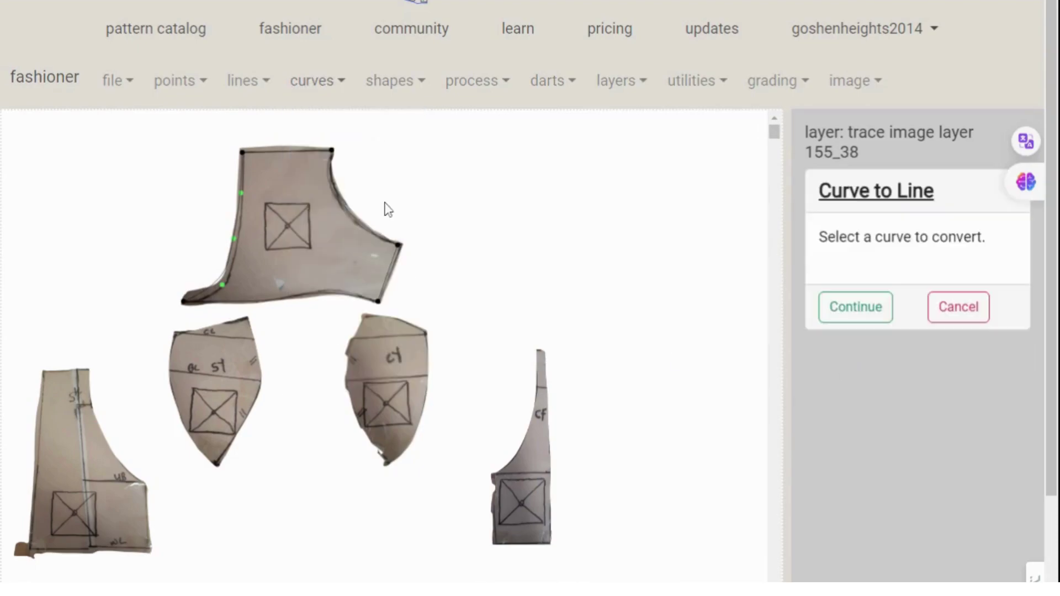
left_click(241, 184)
left_click(855, 309)
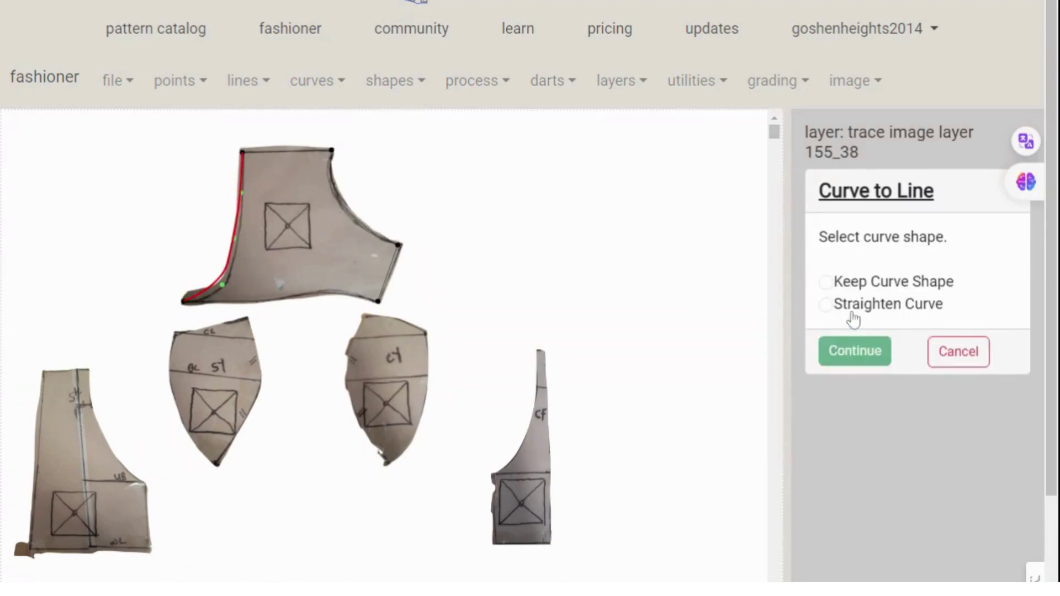
left_click(826, 283)
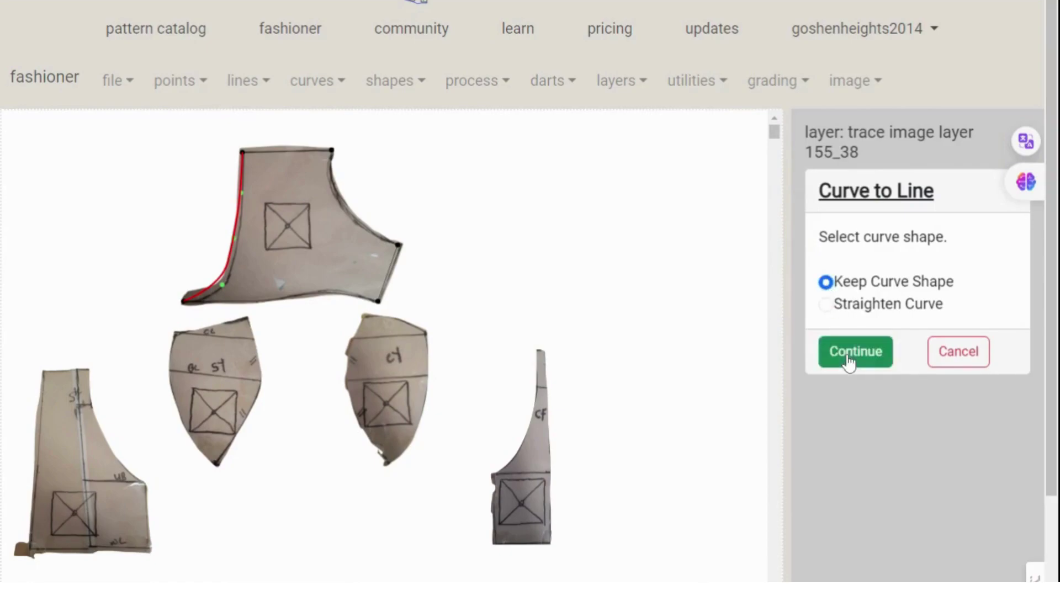
left_click(848, 362)
left_click(848, 296)
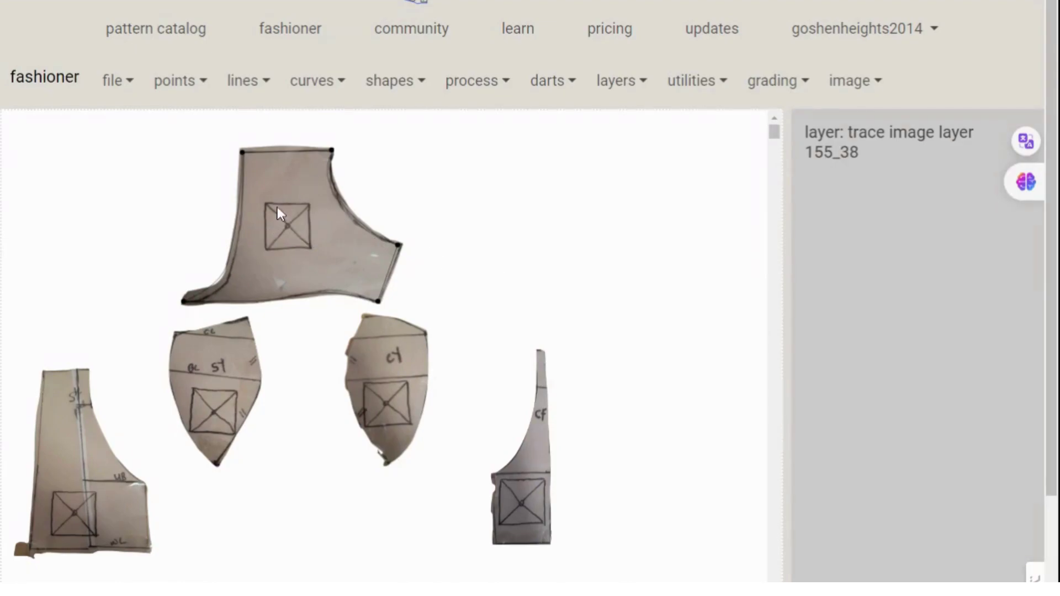
Step: Drag photo img_100_38 right, clear of its traced outline, and save its position
left_click(871, 83)
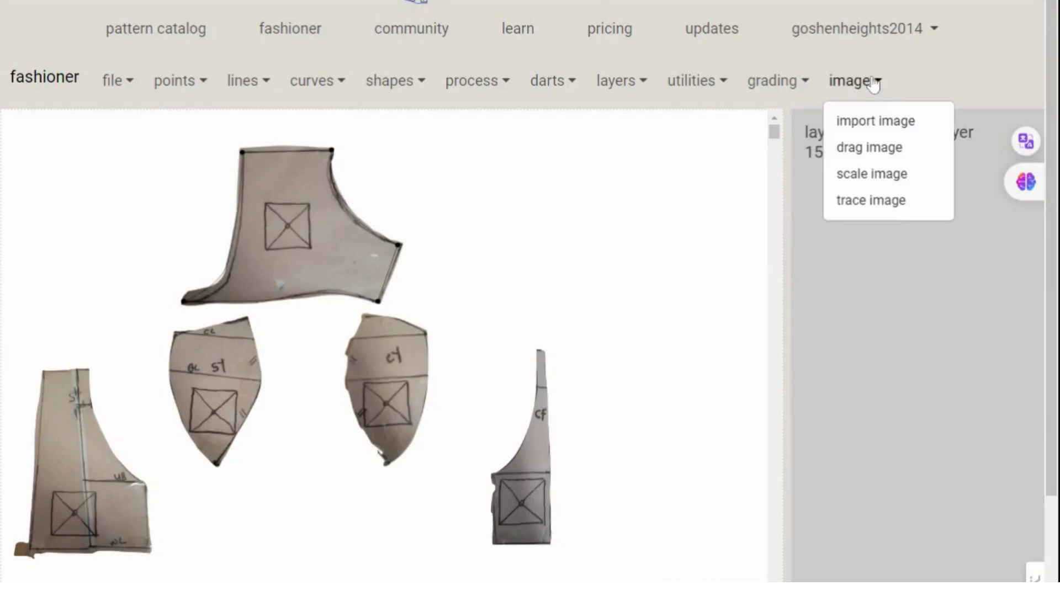
left_click(869, 156)
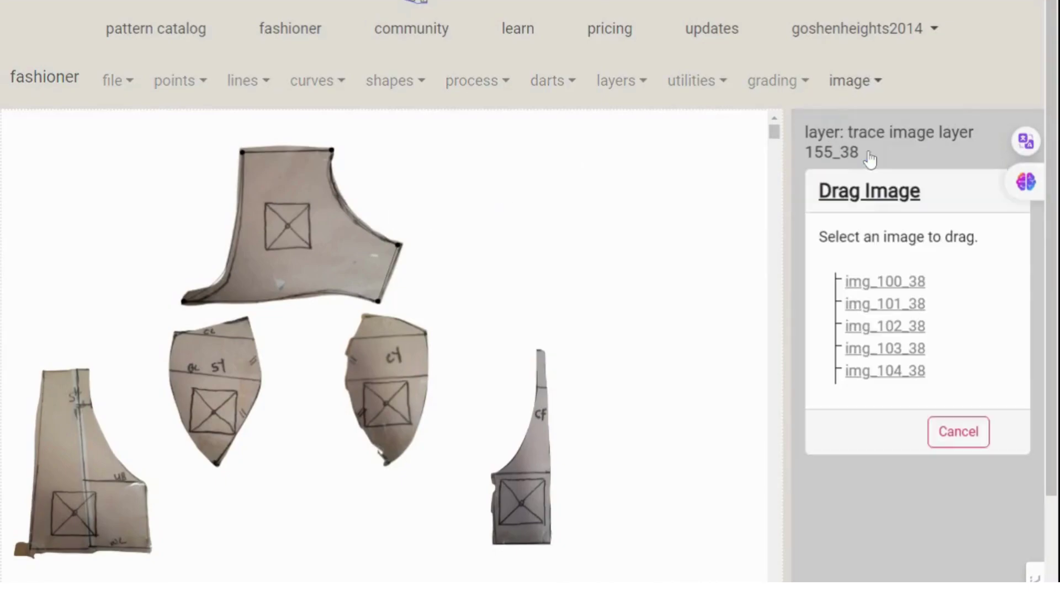
left_click(891, 283)
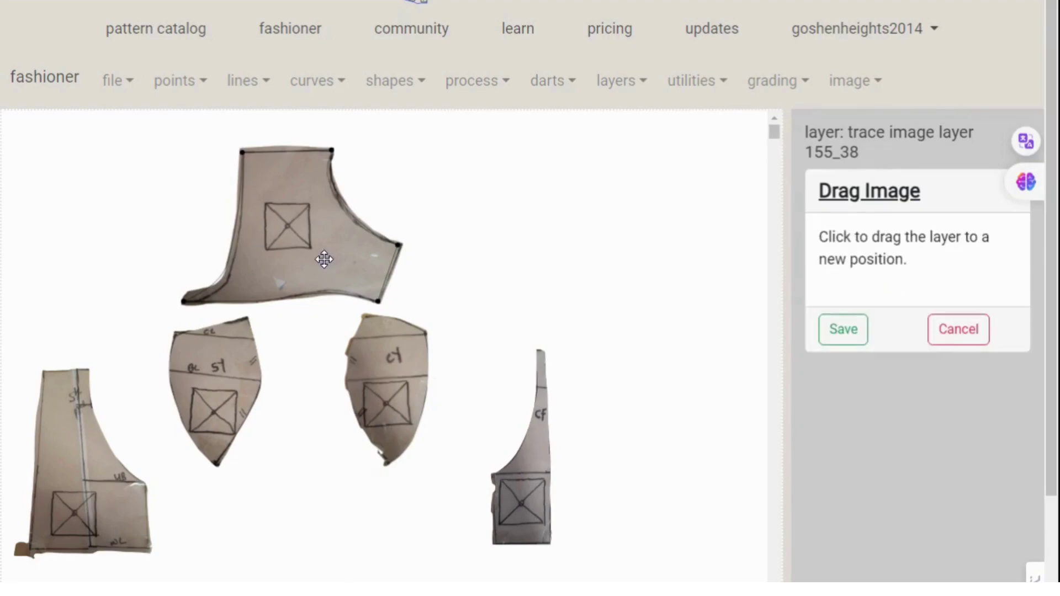
left_click_drag(309, 248, 652, 264)
left_click_drag(505, 242, 322, 237)
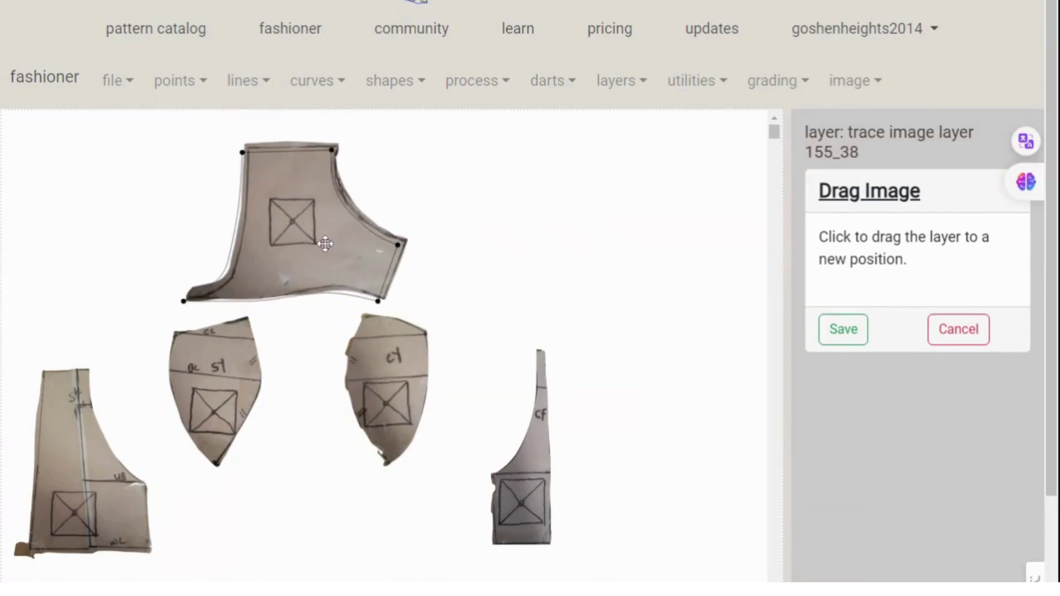
left_click_drag(499, 255, 632, 256)
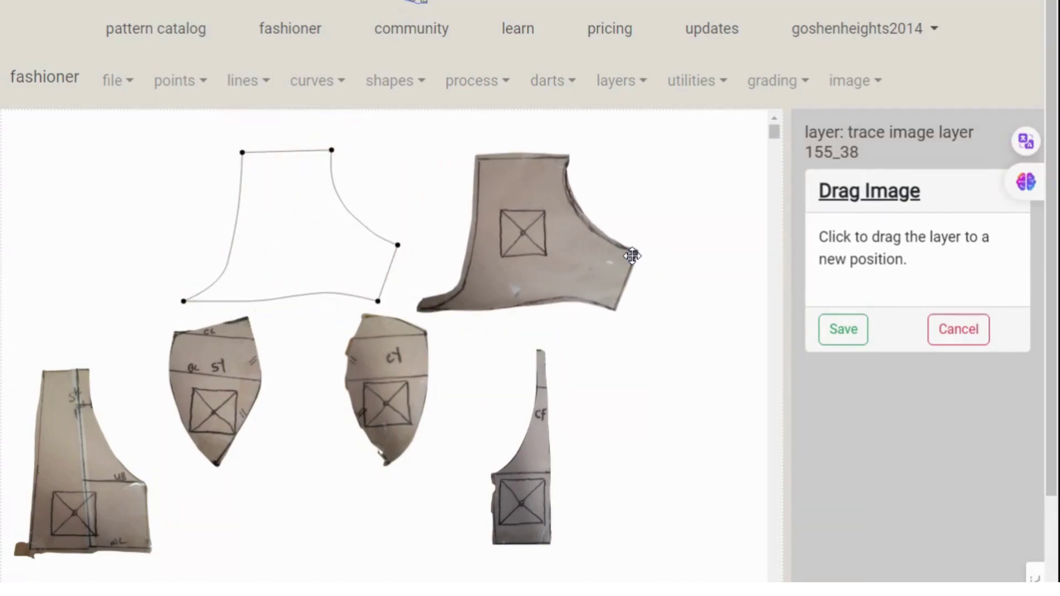
left_click(845, 336)
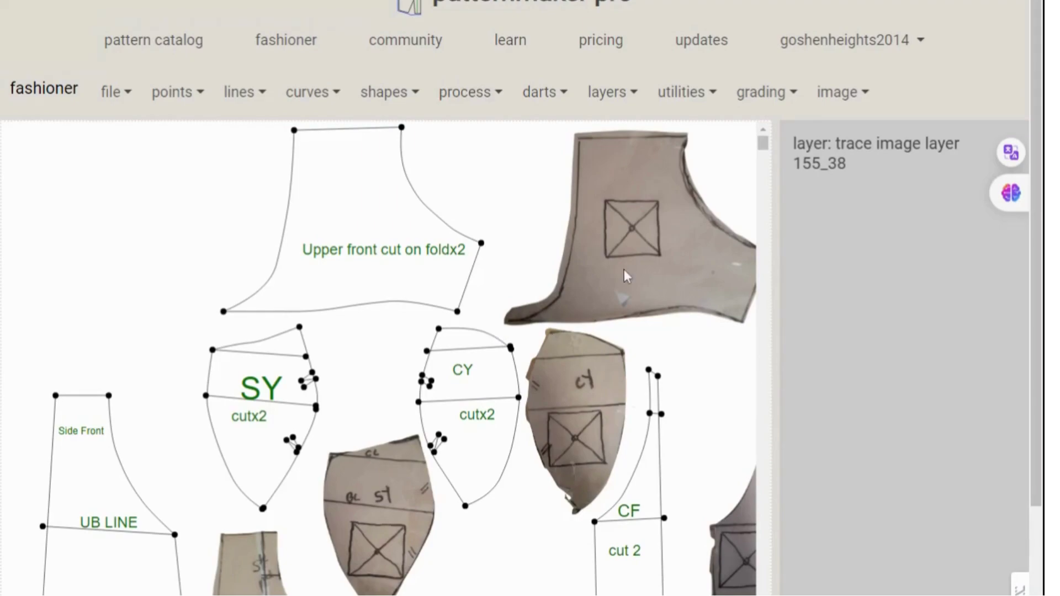
Step: Adjust the right-hand panel and bring up the utility tools list
left_click(761, 164)
scroll(674, 265, "down", 3)
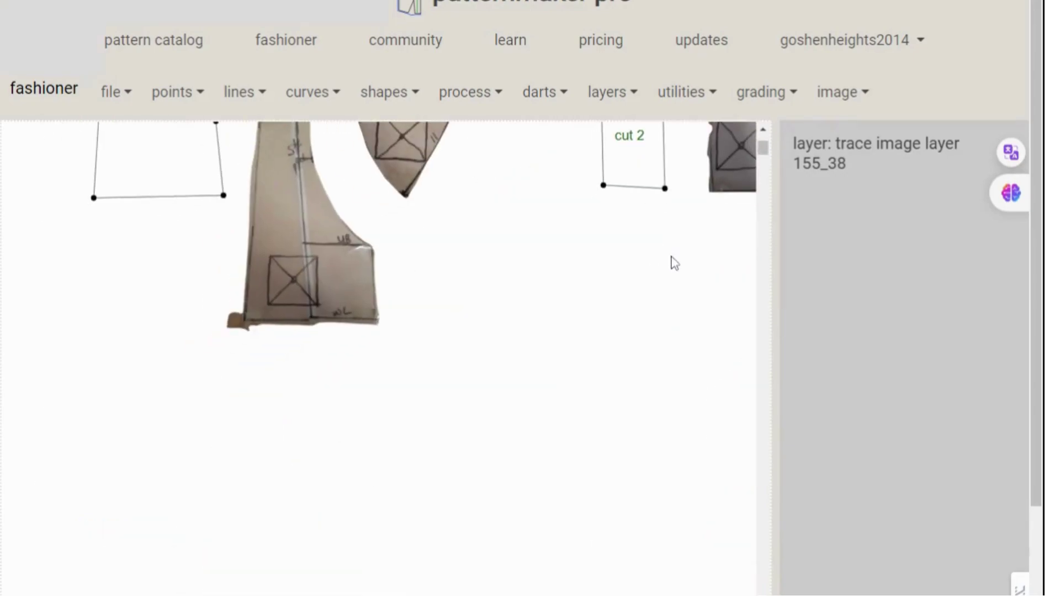
left_click(763, 134)
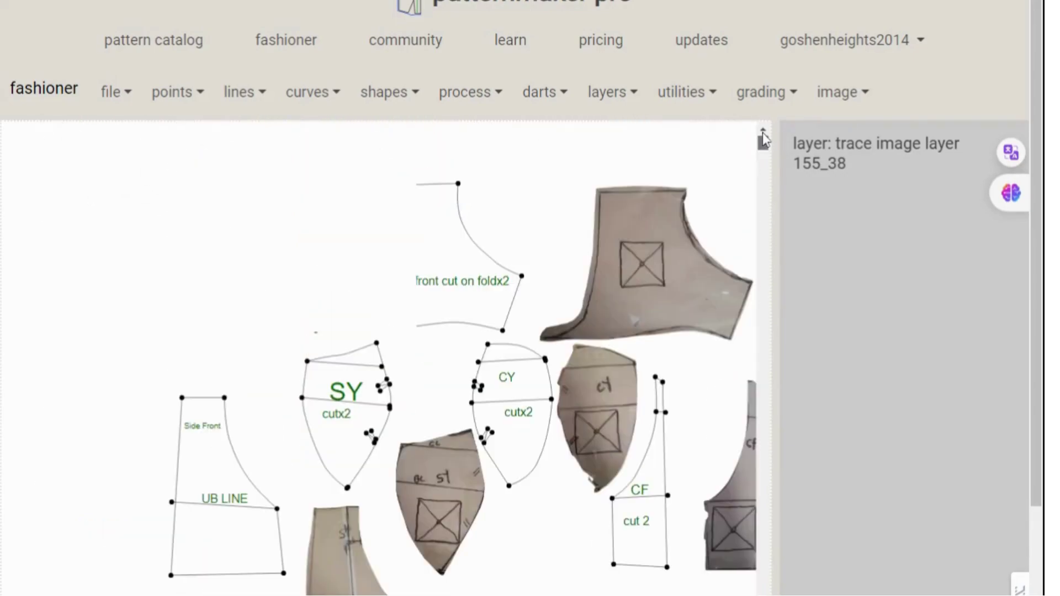
left_click_drag(764, 144, 764, 149)
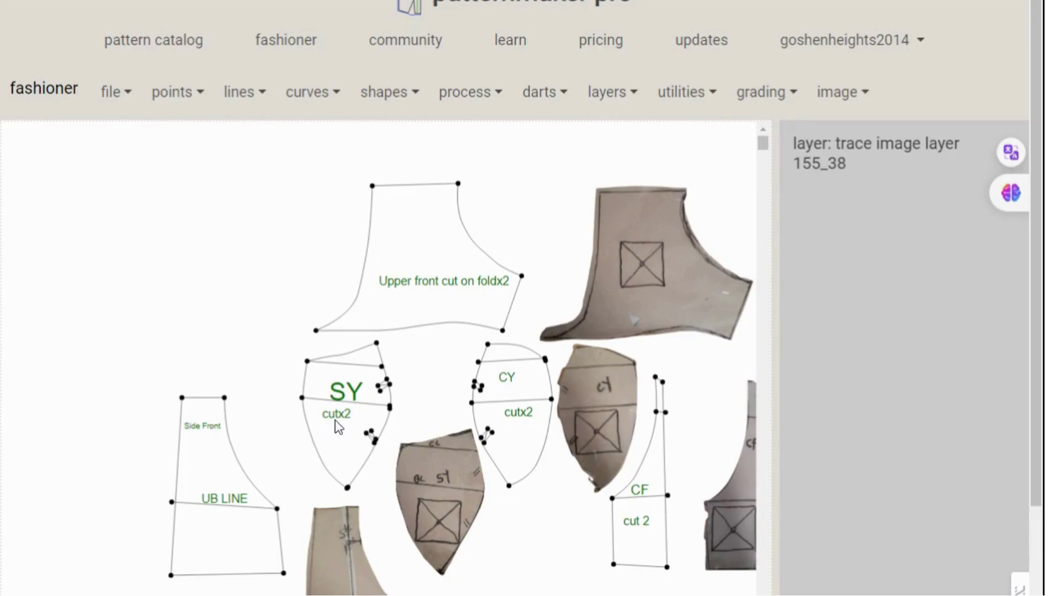
left_click(690, 93)
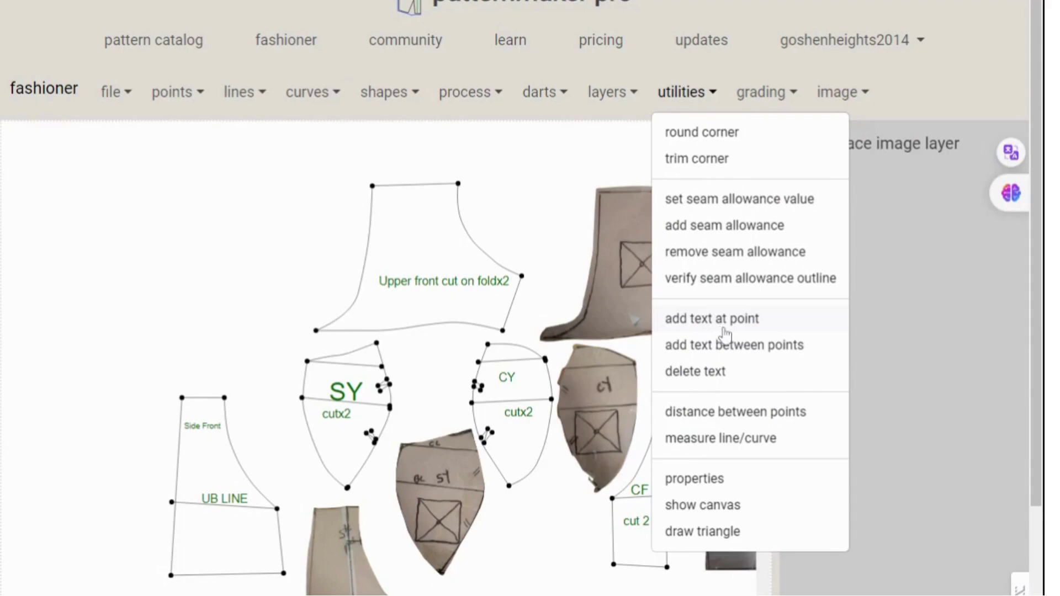
Step: Add a 'CUT x2' text label inside the Side Front piece beneath its UB LINE
left_click(699, 326)
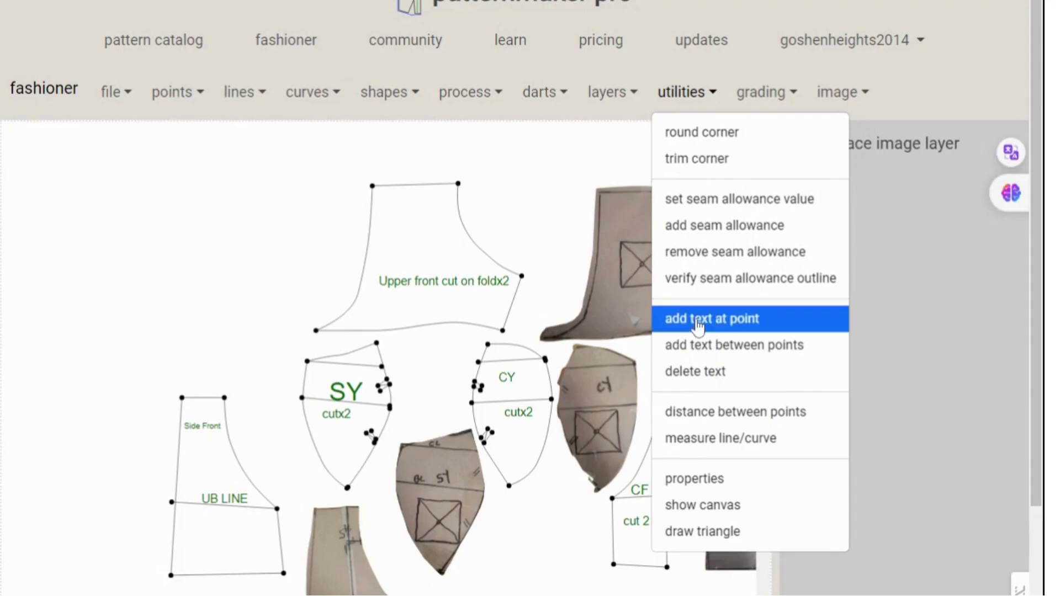
left_click(186, 535)
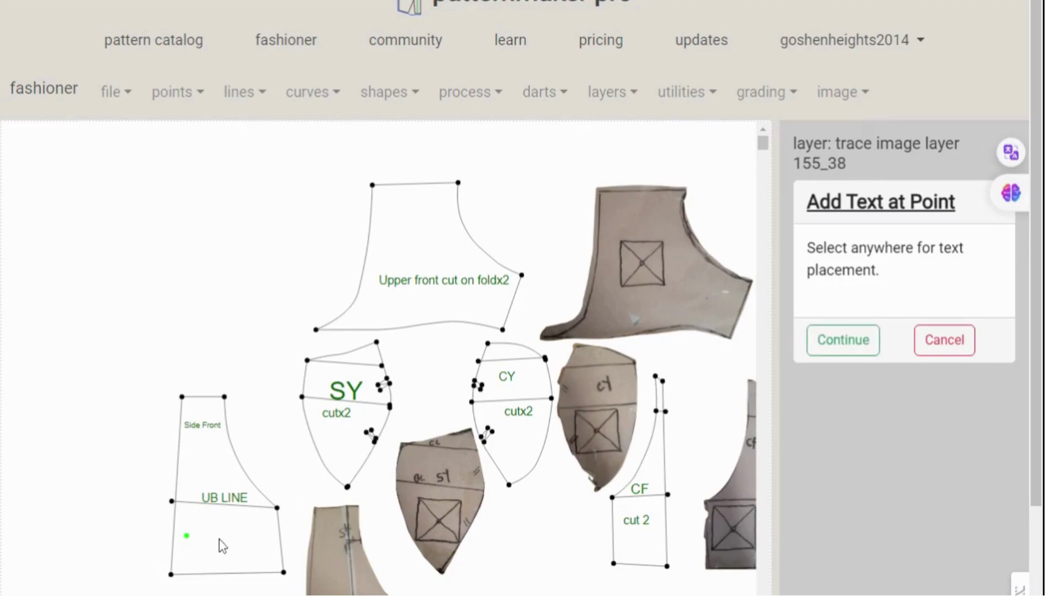
left_click(851, 348)
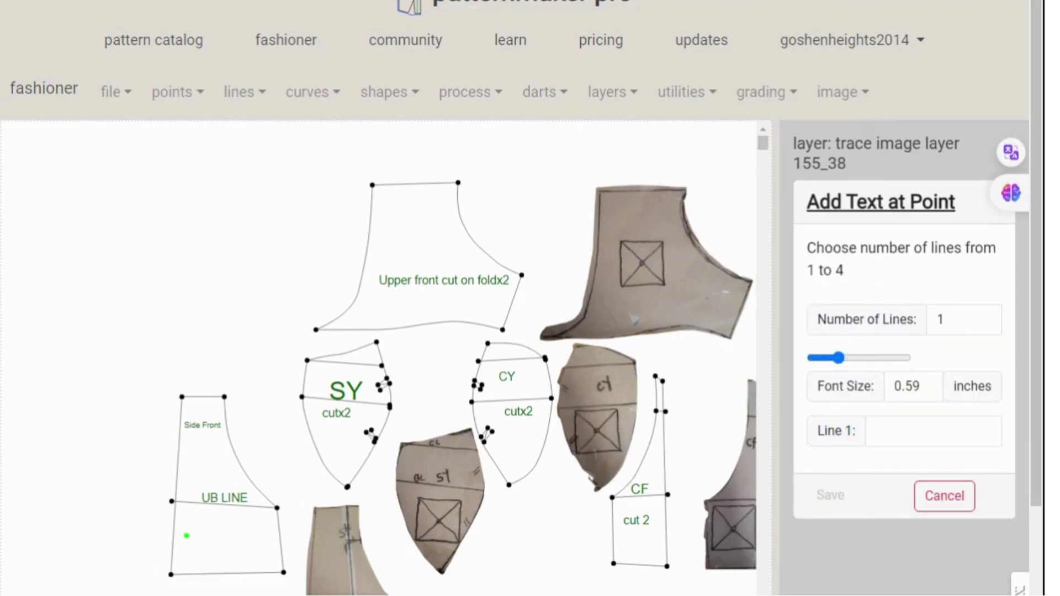
left_click(933, 431)
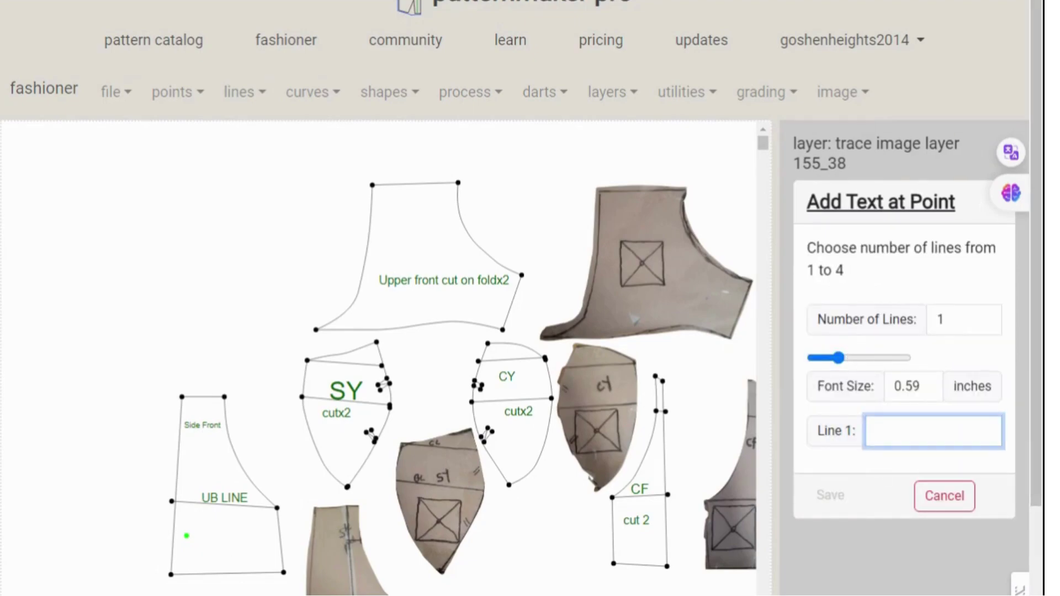
type("CUT x2")
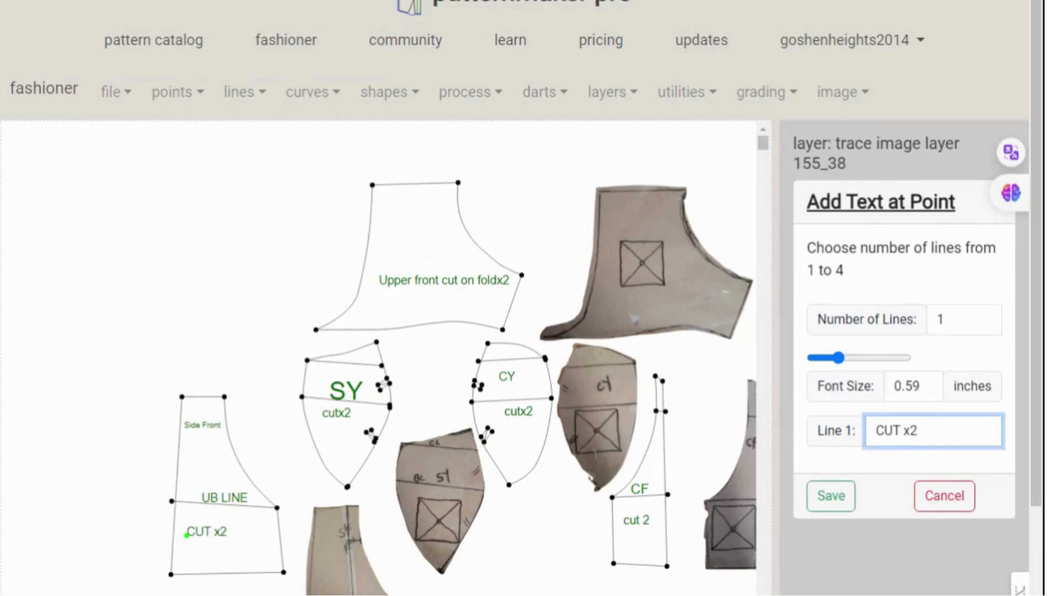
left_click(847, 498)
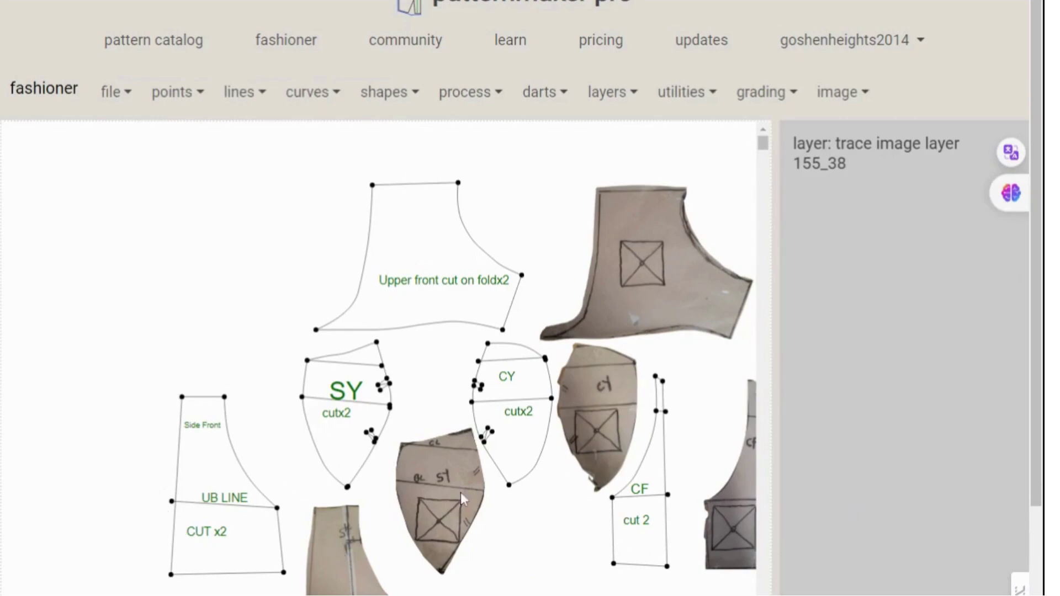
Step: Look through the active-layer list and dismiss it without changes
left_click(609, 91)
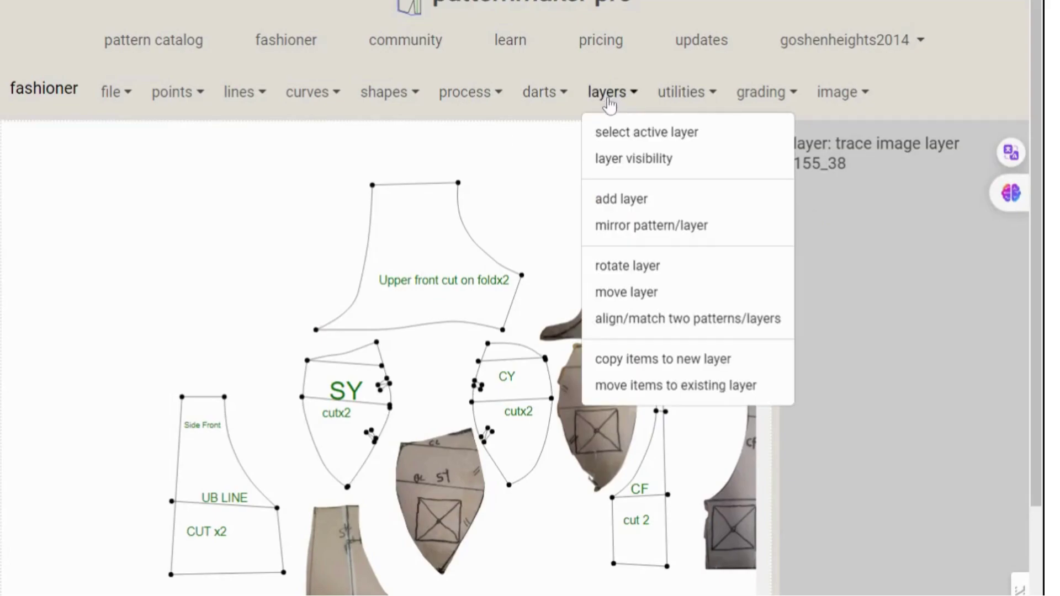
left_click(629, 135)
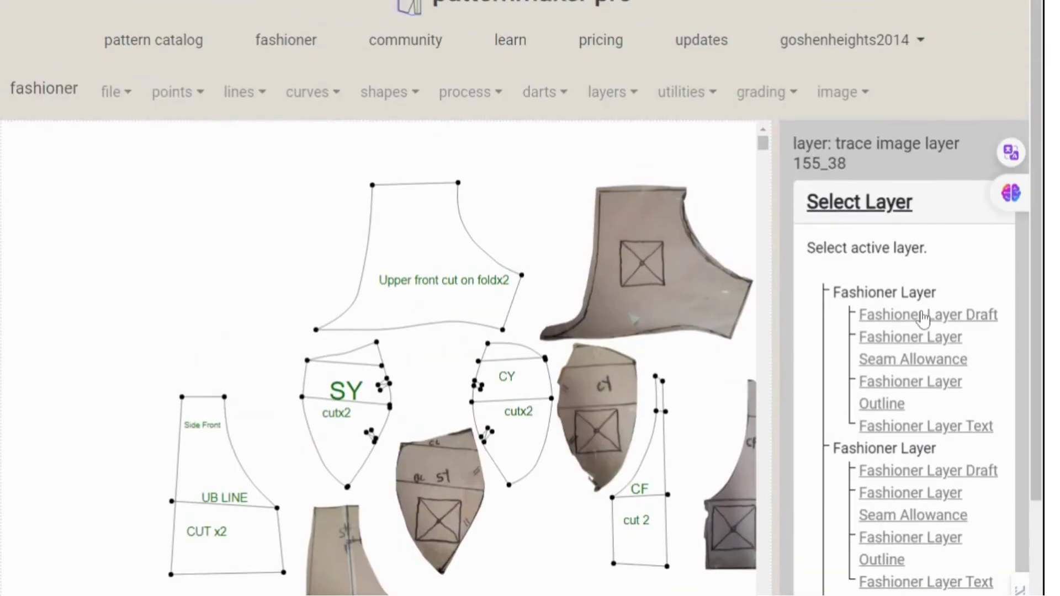
scroll(923, 319, "down", 1)
scroll(921, 310, "up", 3)
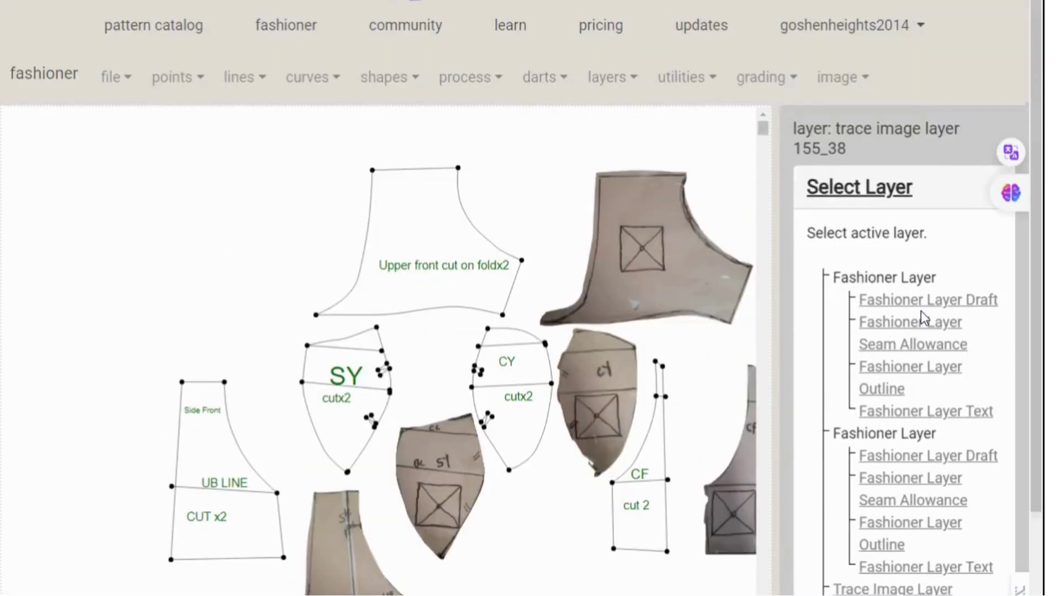
scroll(898, 381, "down", 3)
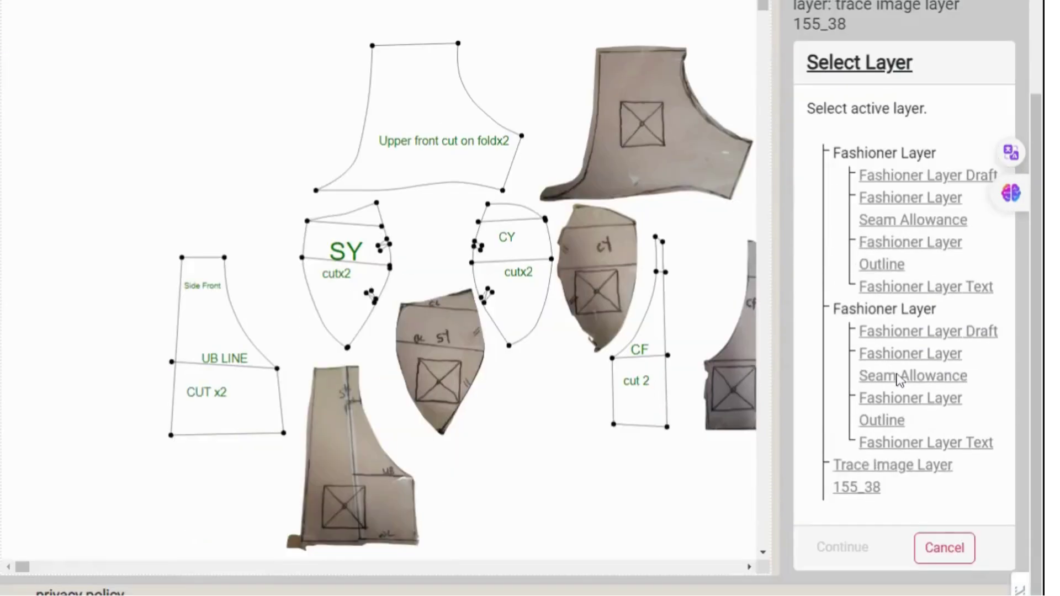
left_click(944, 541)
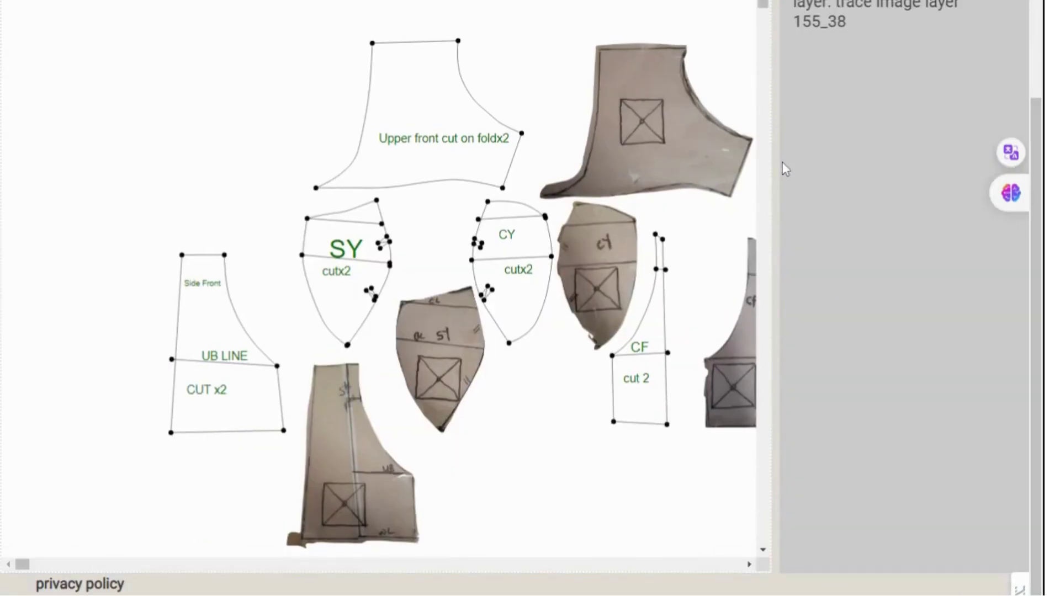
scroll(781, 166, "up", 3)
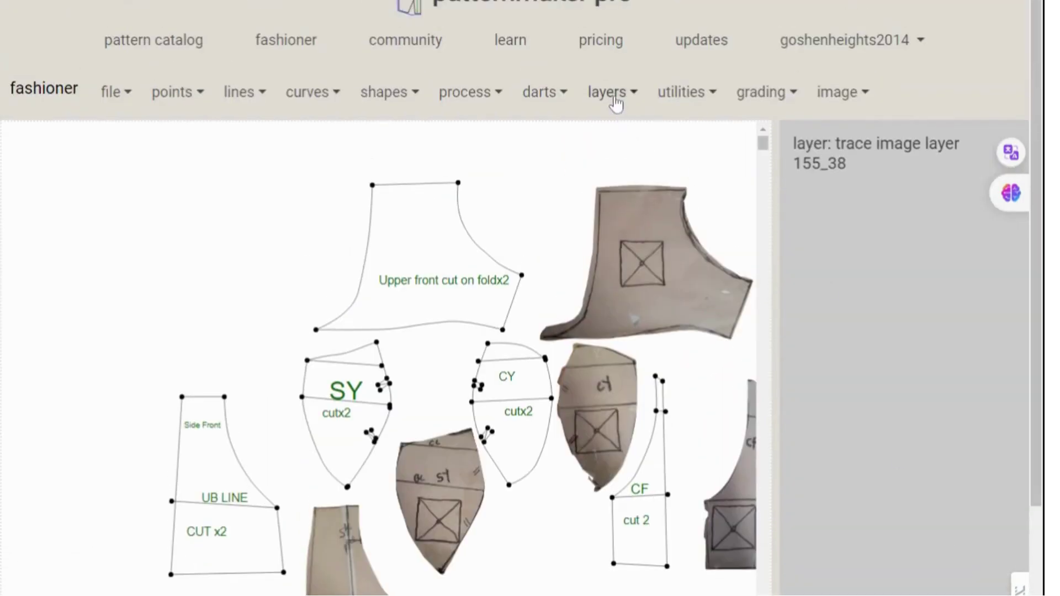
Step: Hide photos img_100_38 through img_104_38 in the layer visibility settings and apply
left_click(610, 93)
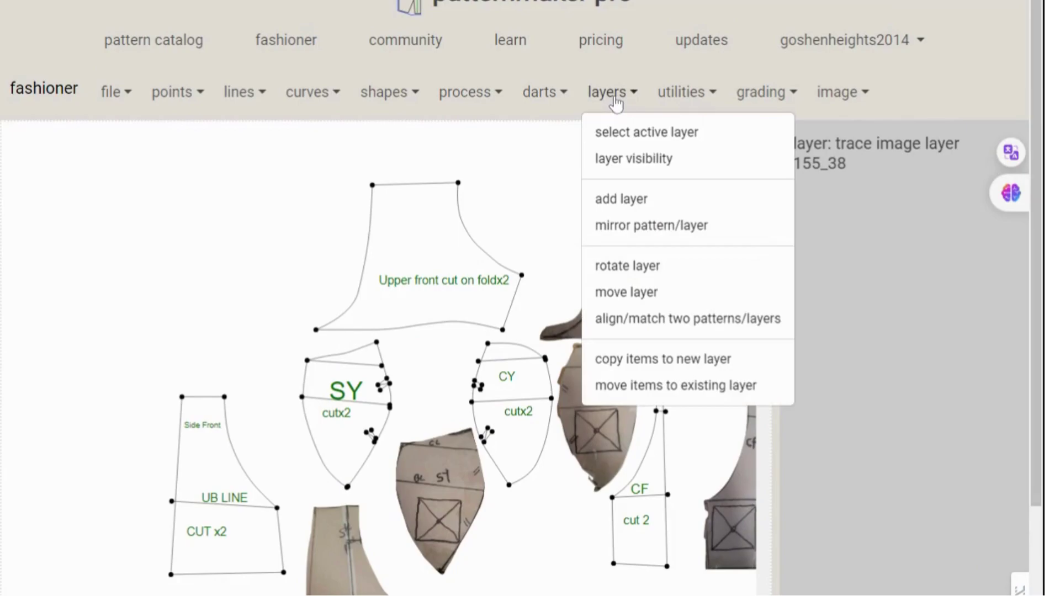
left_click(636, 163)
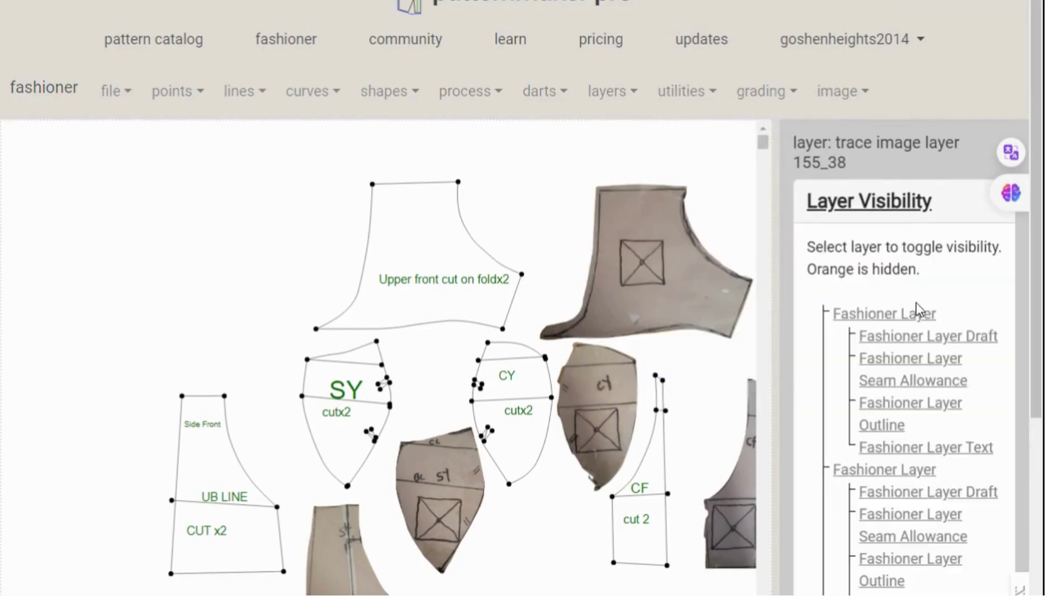
scroll(916, 308, "down", 5)
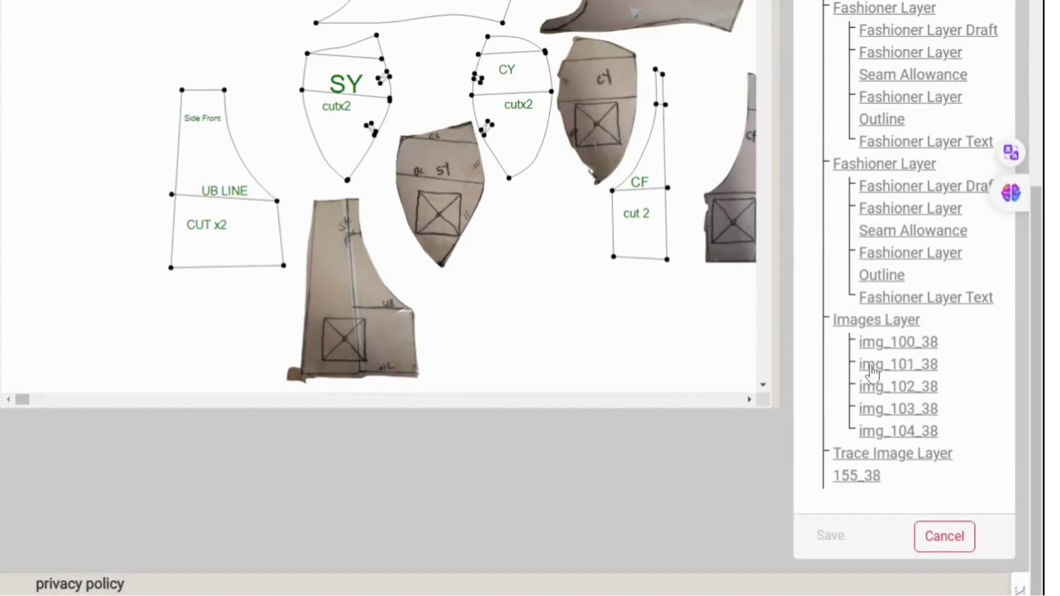
left_click(887, 345)
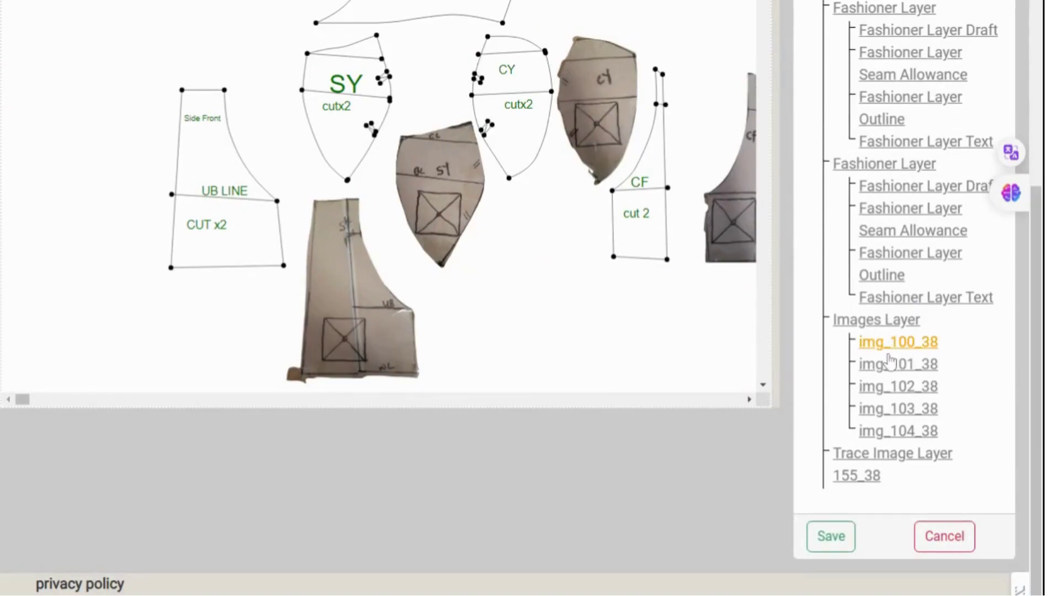
left_click(891, 369)
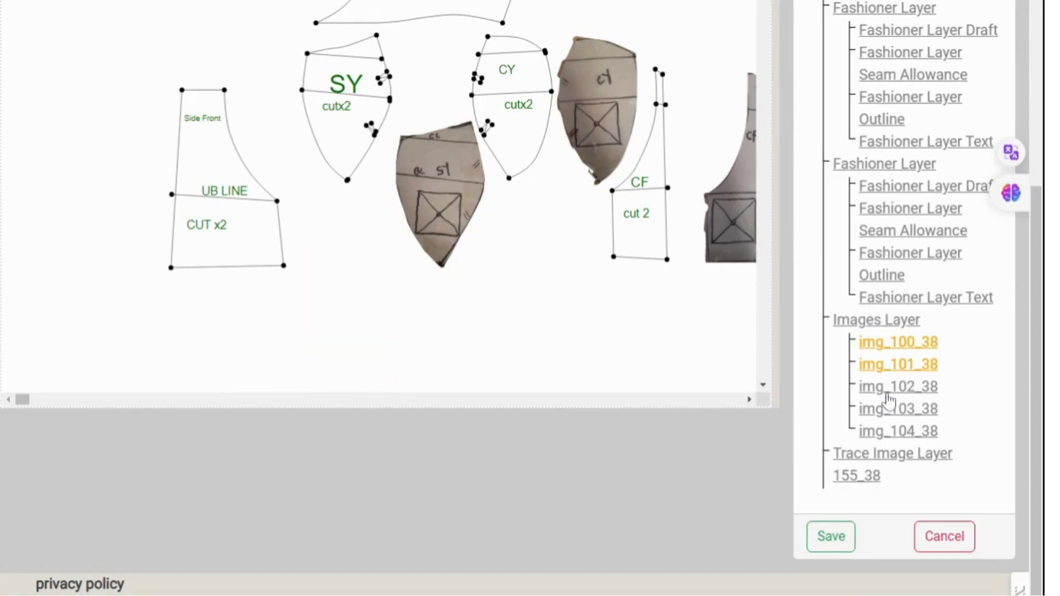
left_click(888, 392)
left_click(886, 412)
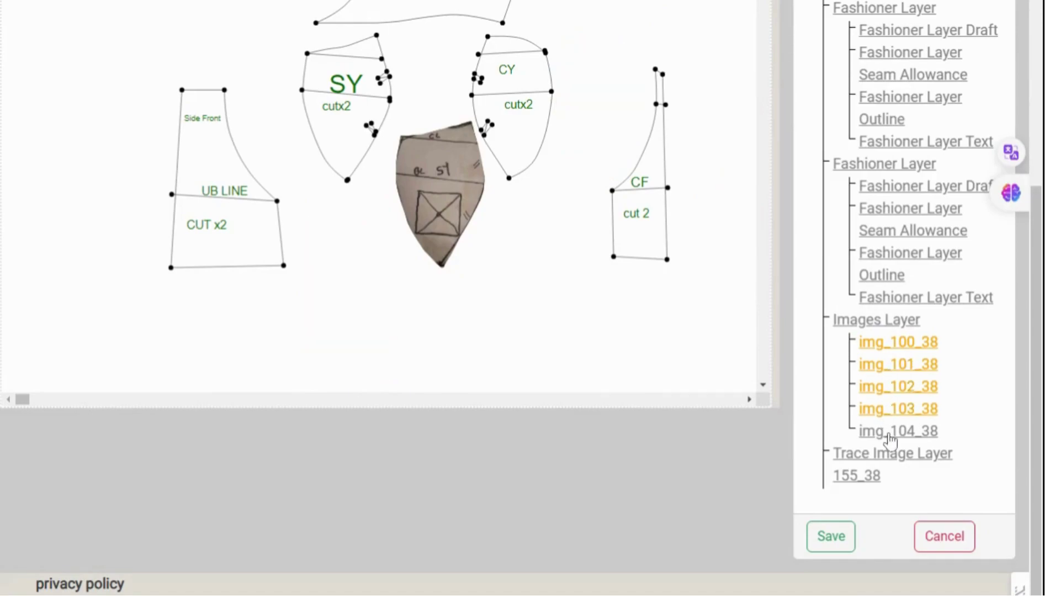
left_click(889, 434)
left_click(832, 538)
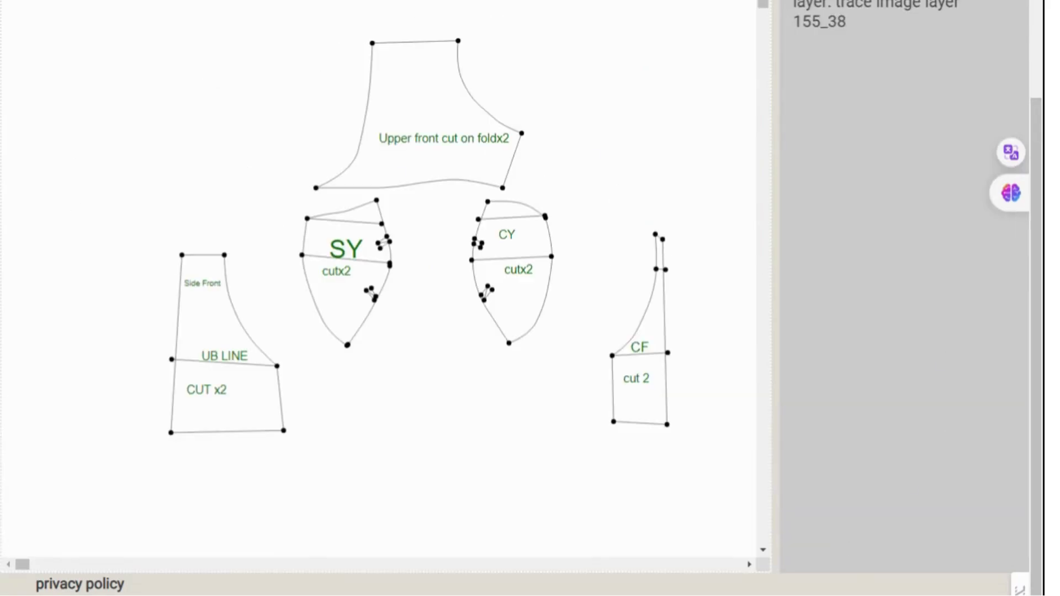
scroll(46, 113, "up", 3)
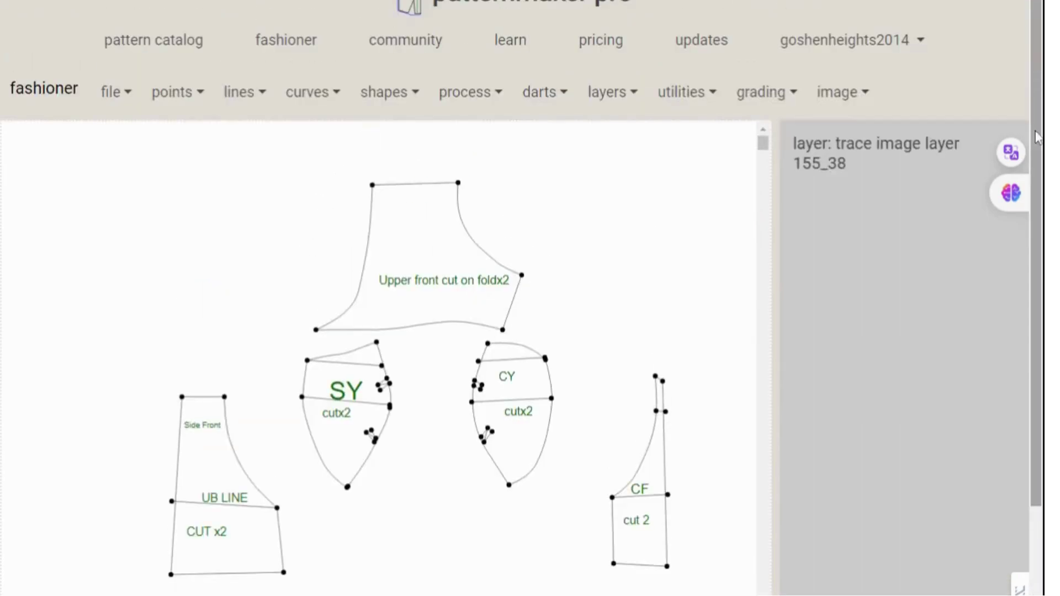
Step: Save the pattern under the name 'Coset pattern for burst 38'
left_click(111, 92)
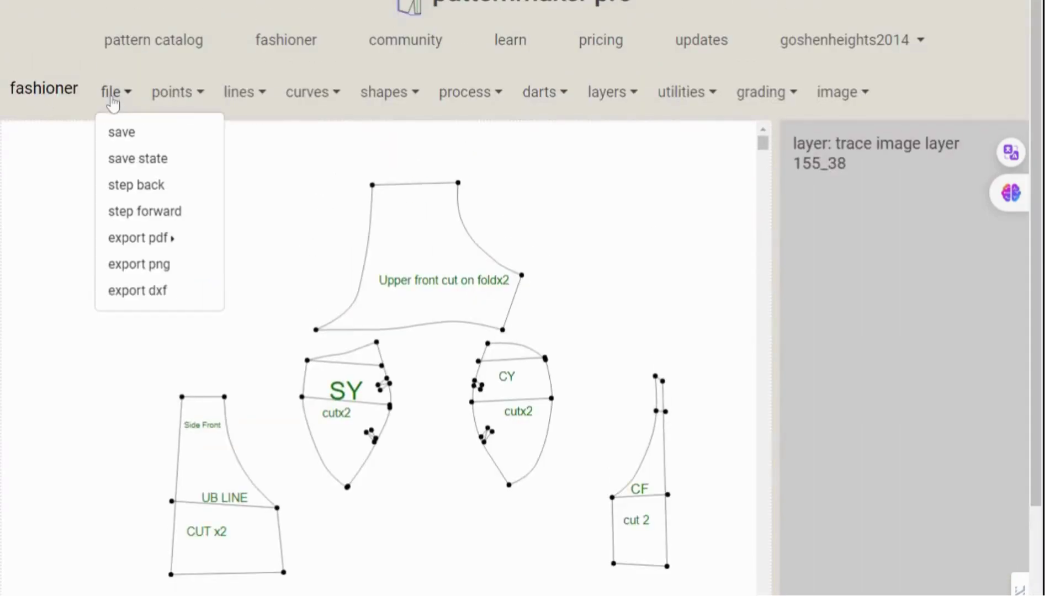
left_click(120, 135)
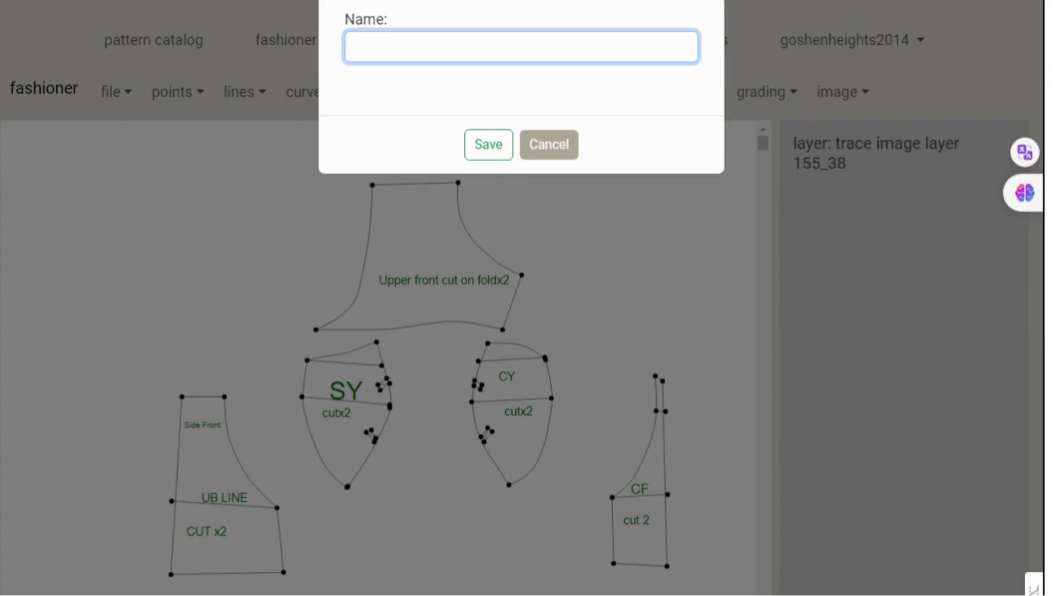
type("Coset pattern f")
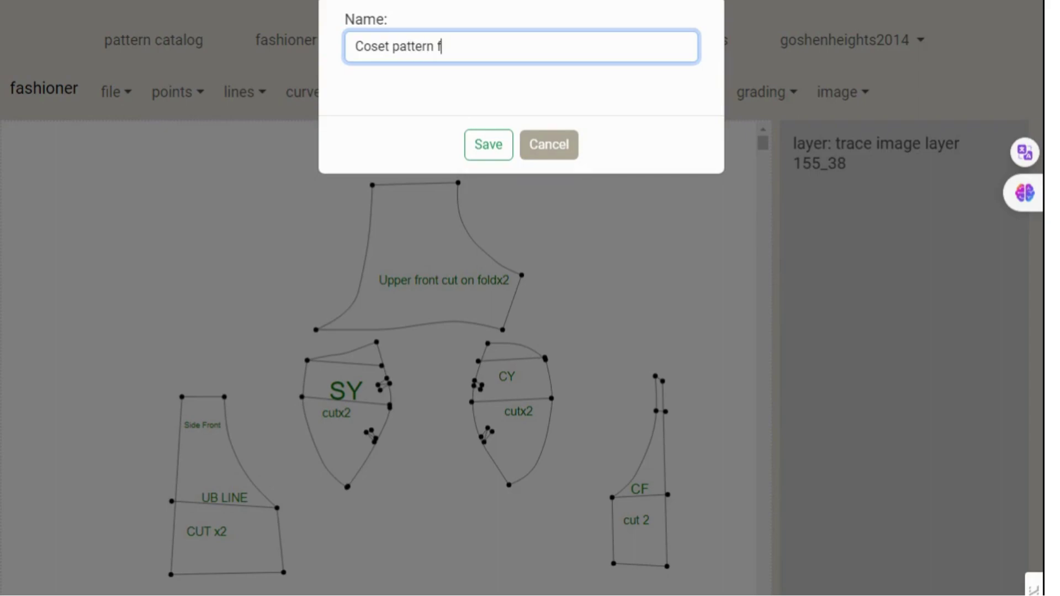
type("or burst 38")
left_click(484, 146)
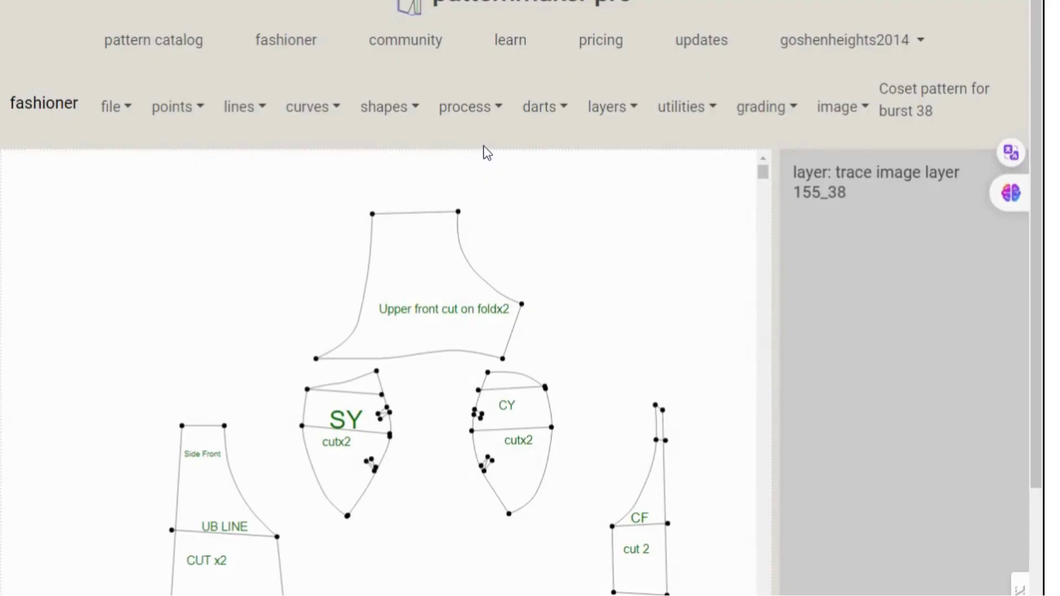
scroll(563, 243, "up", 2)
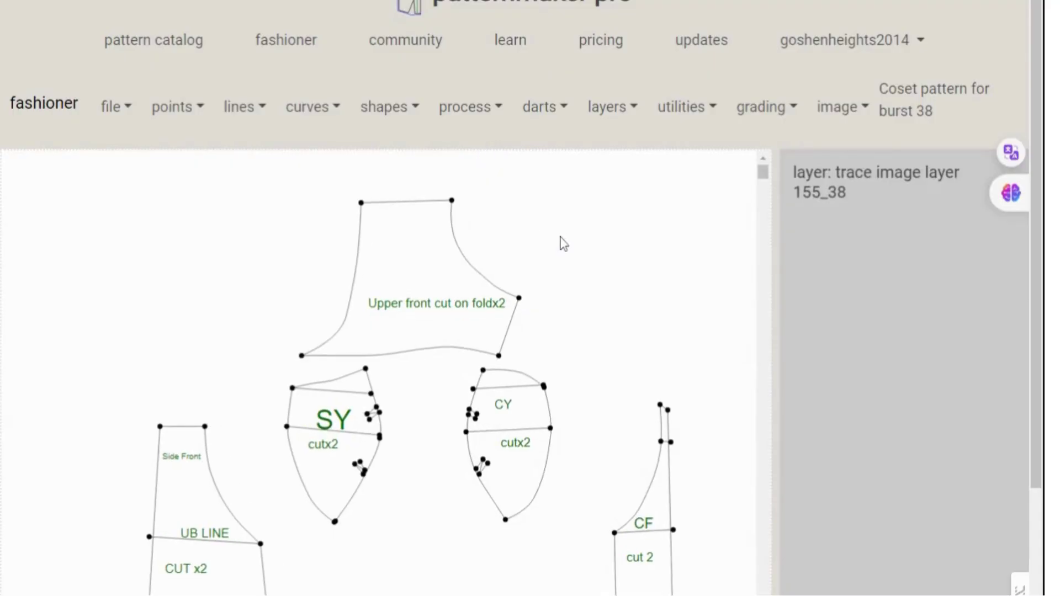
scroll(563, 245, "down", 3)
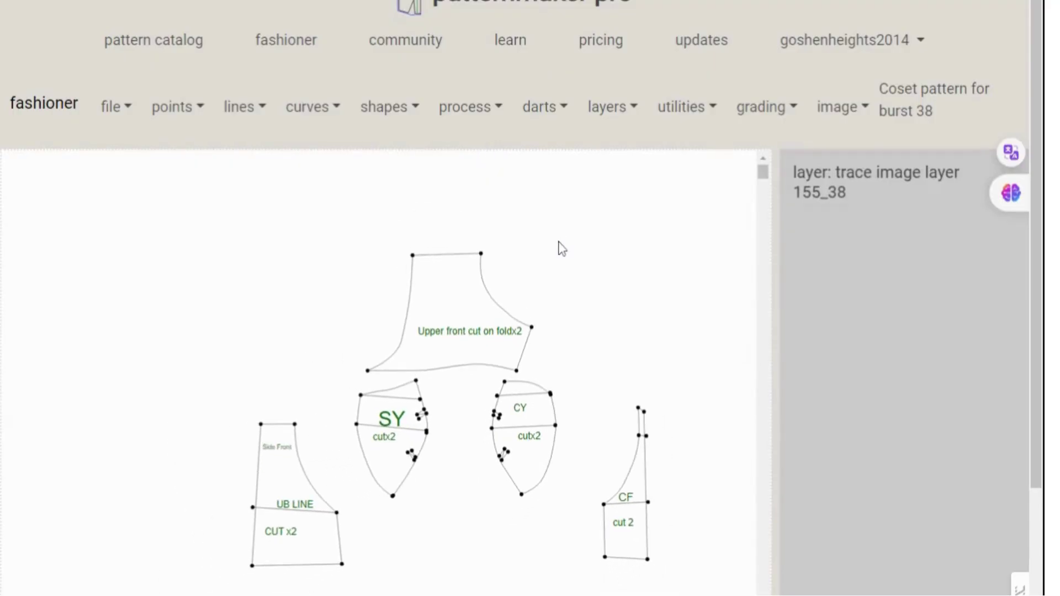
scroll(562, 248, "up", 1)
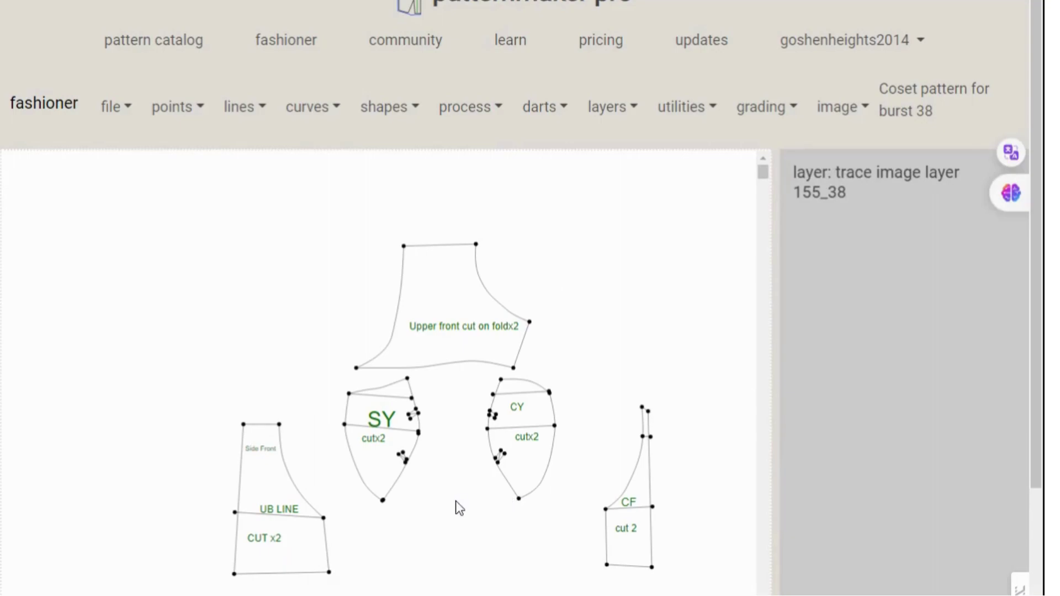
Step: Start Add Seam Allowance and select the Upper front piece's left and armhole curves
left_click(704, 117)
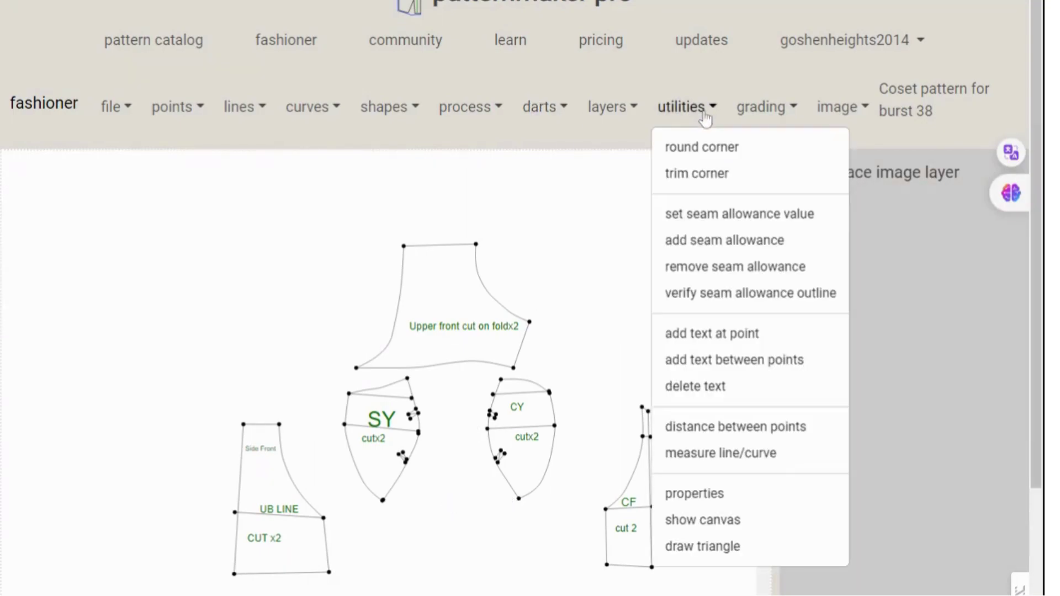
left_click(714, 249)
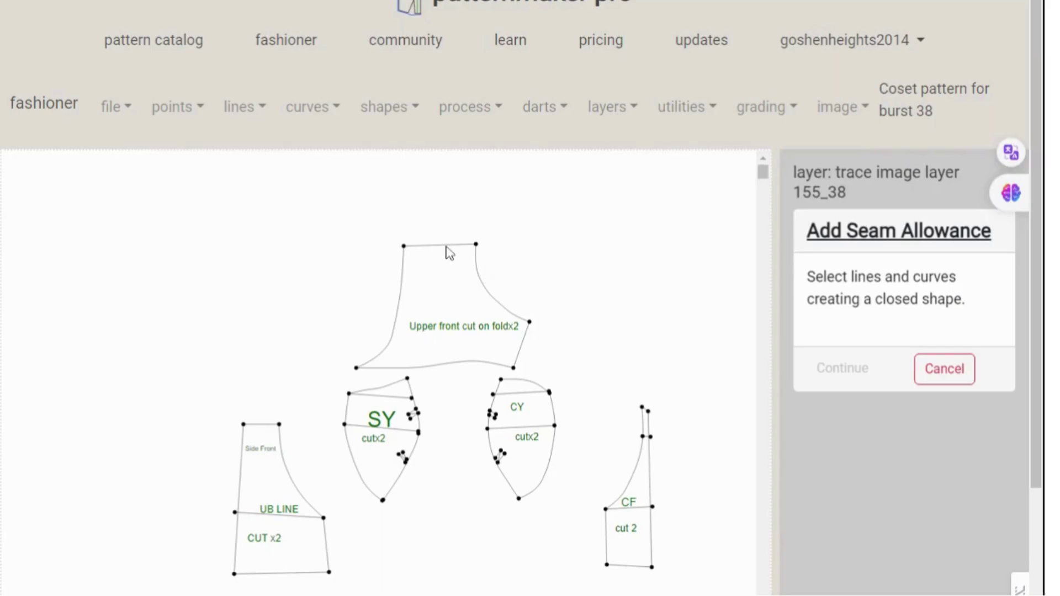
scroll(449, 253, "up", 5)
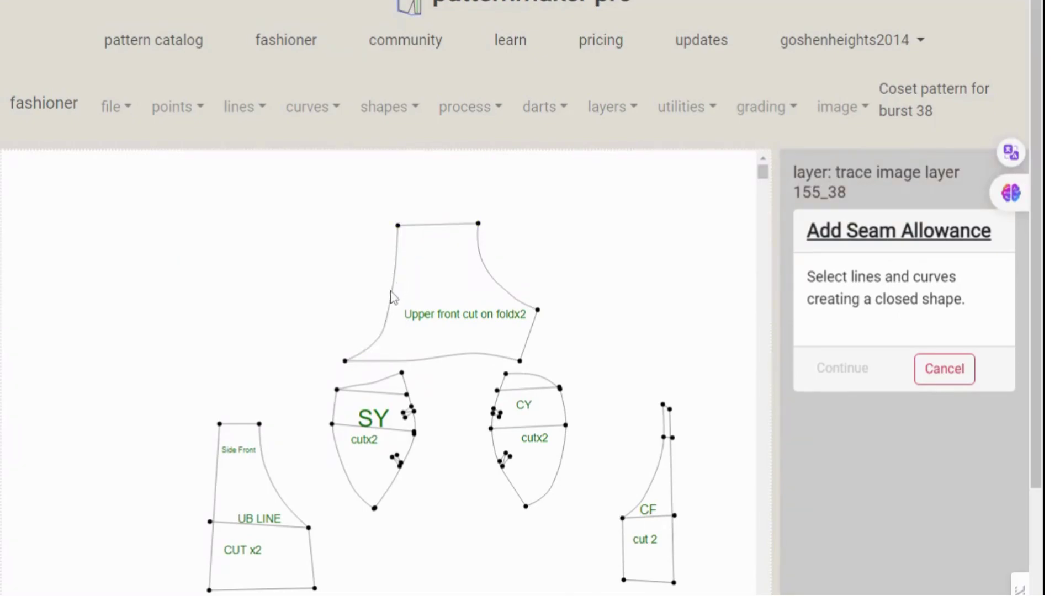
scroll(393, 298, "up", 4)
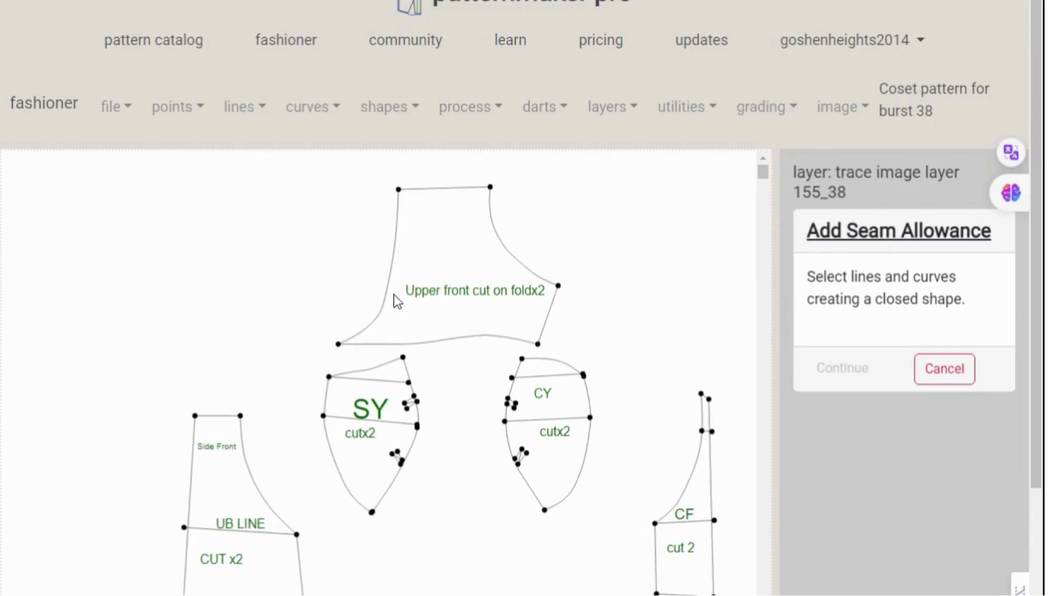
left_click(393, 261)
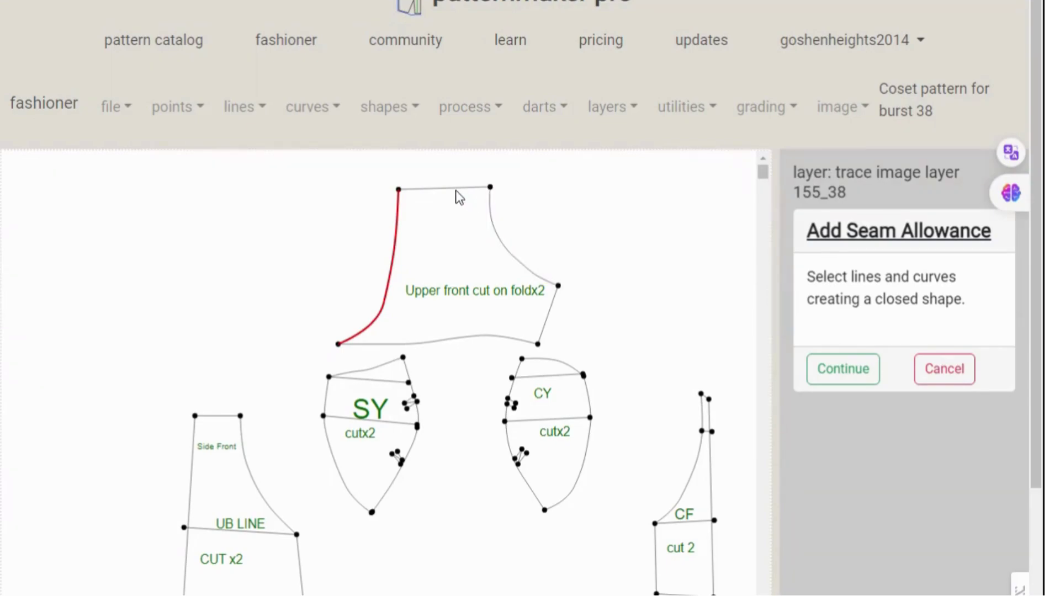
left_click(498, 238)
Step: Select the bottom waist, right side and top edges to close the outline
scroll(451, 193, "up", 1)
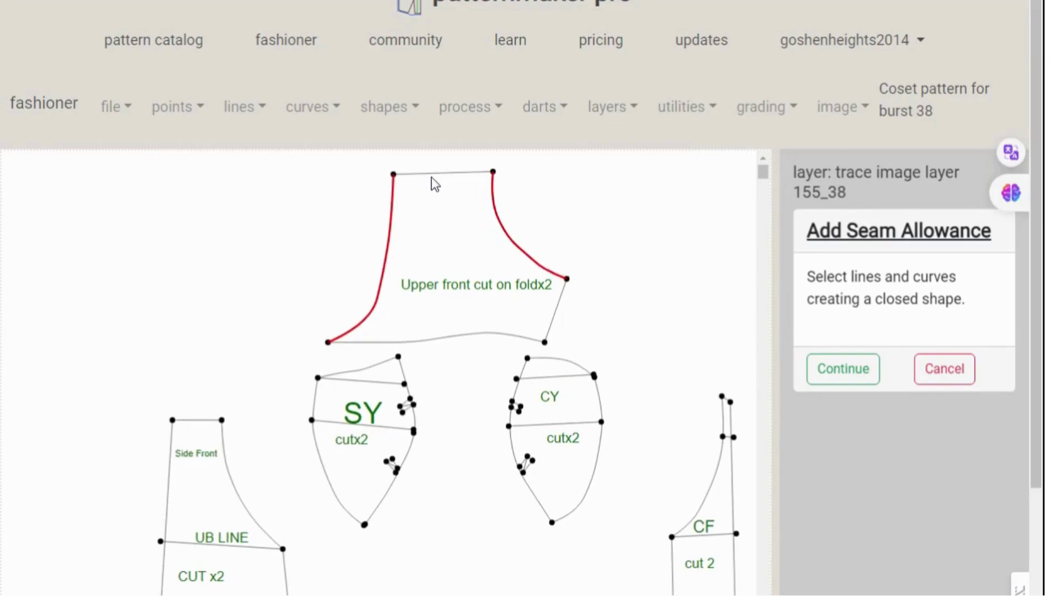
left_click(411, 346)
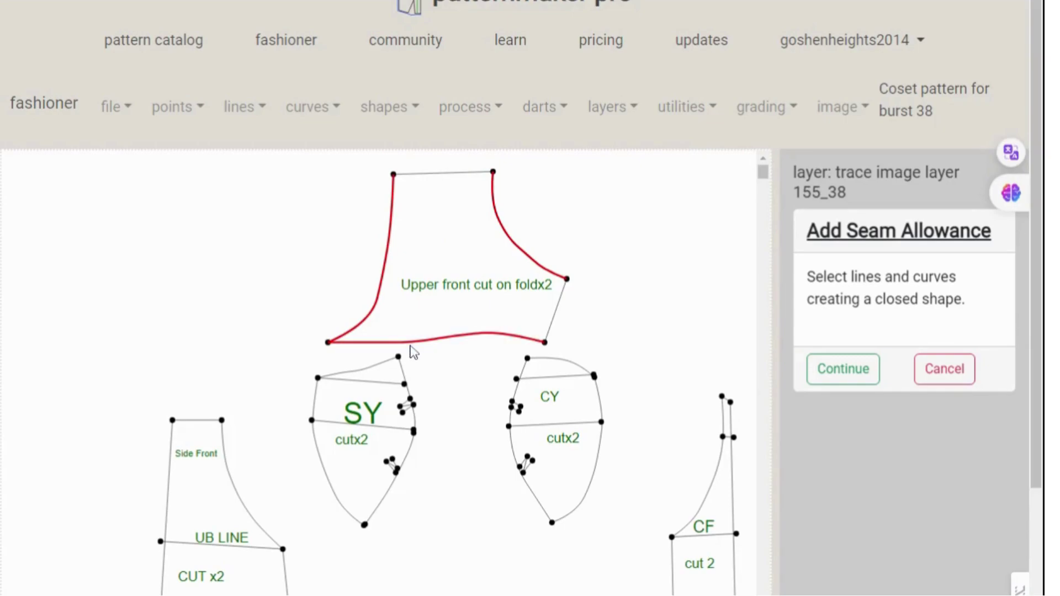
left_click(561, 312)
scroll(439, 173, "up", 1)
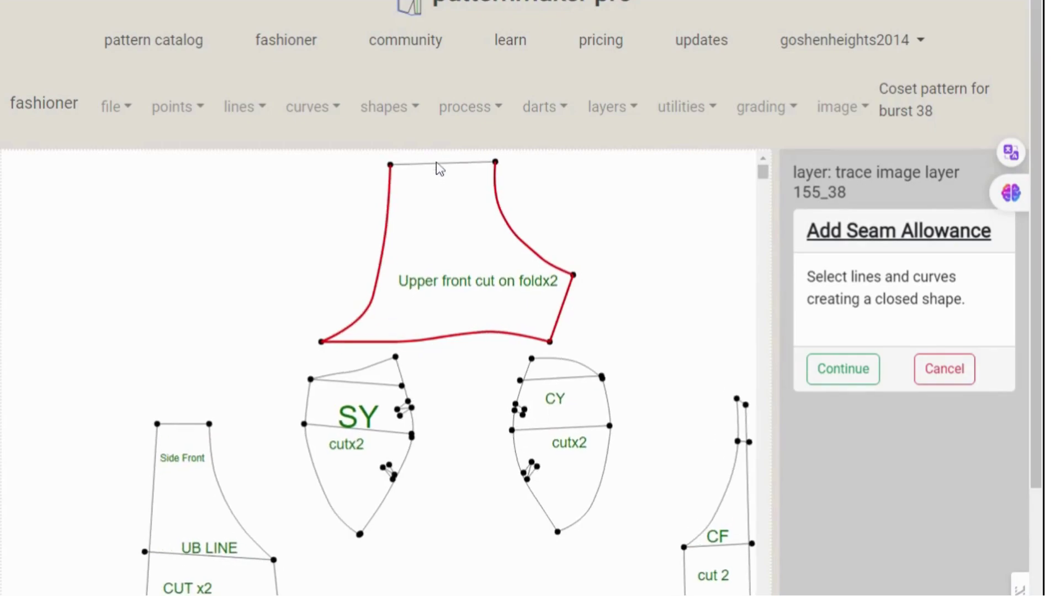
left_click(409, 164)
left_click(409, 165)
Step: Continue in Add Seam Allowance to generate the offset around the Upper front piece
left_click(836, 375)
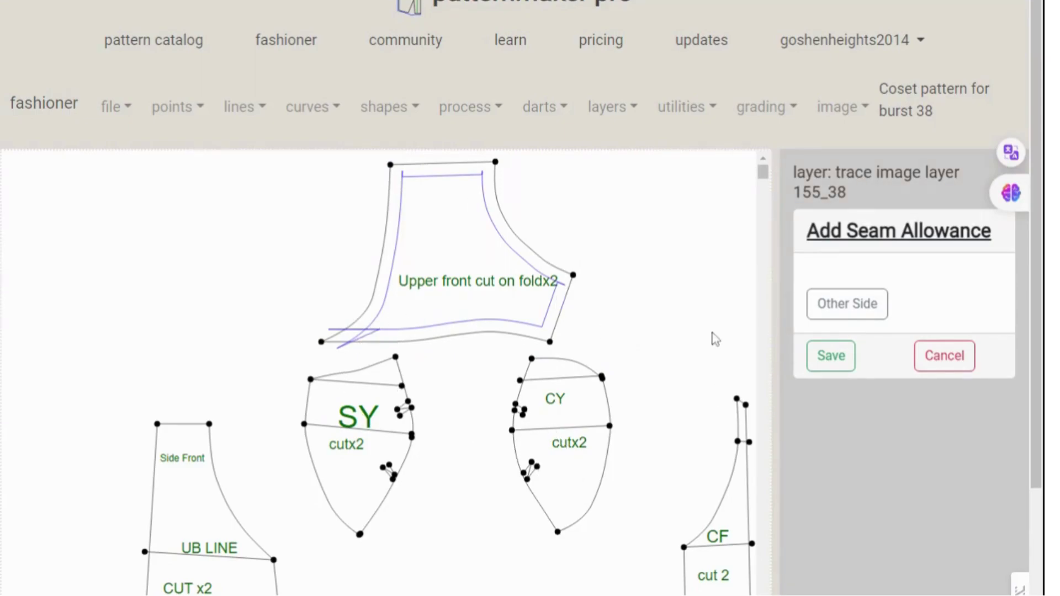
scroll(712, 337, "down", 5)
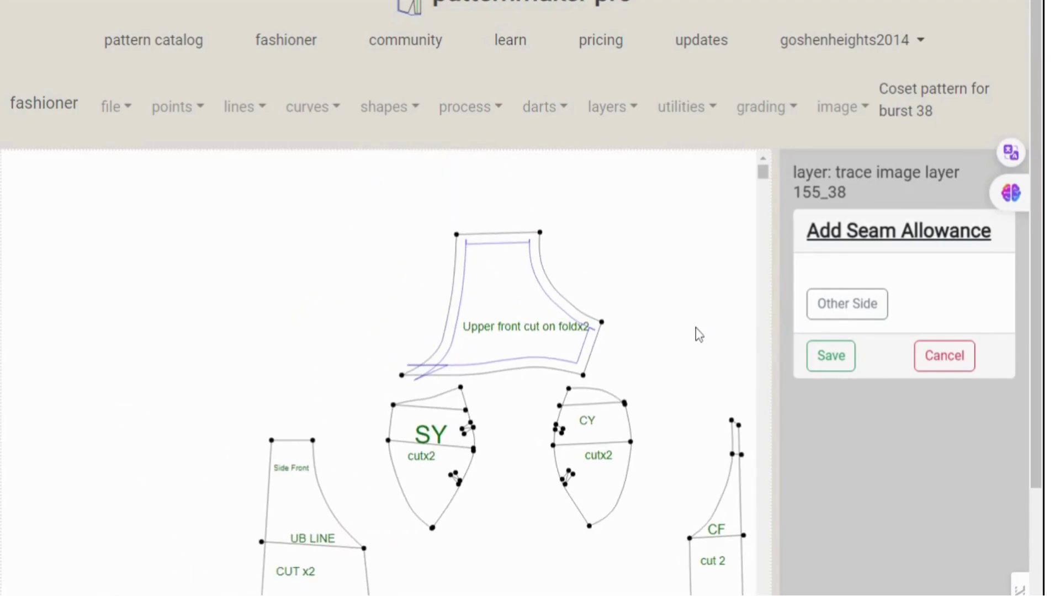
scroll(699, 334, "up", 1)
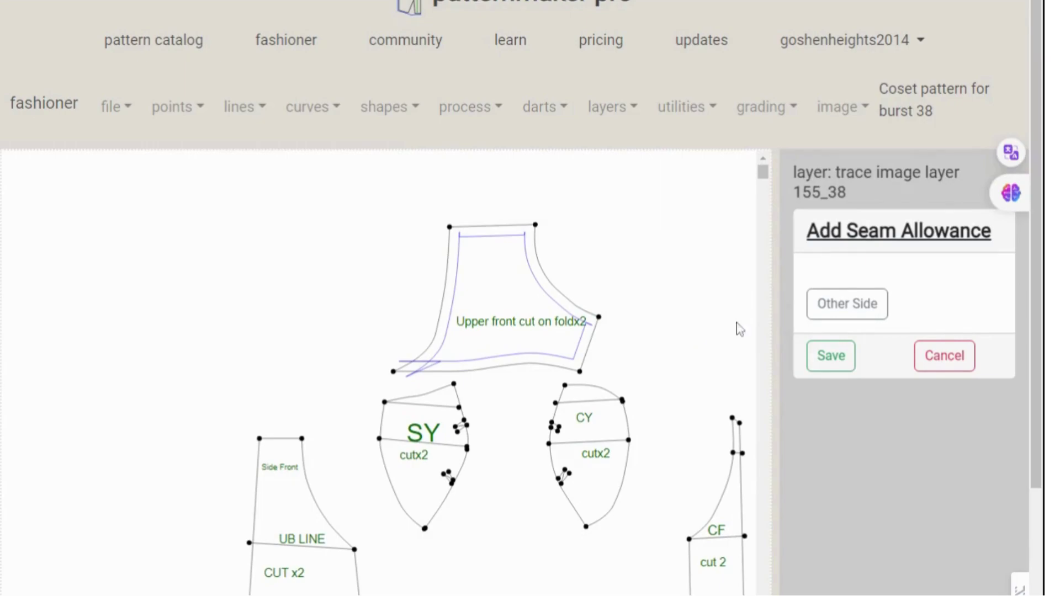
mouse_move(761, 174)
left_mouse_down()
mouse_move(761, 190)
mouse_move(761, 173)
left_mouse_up()
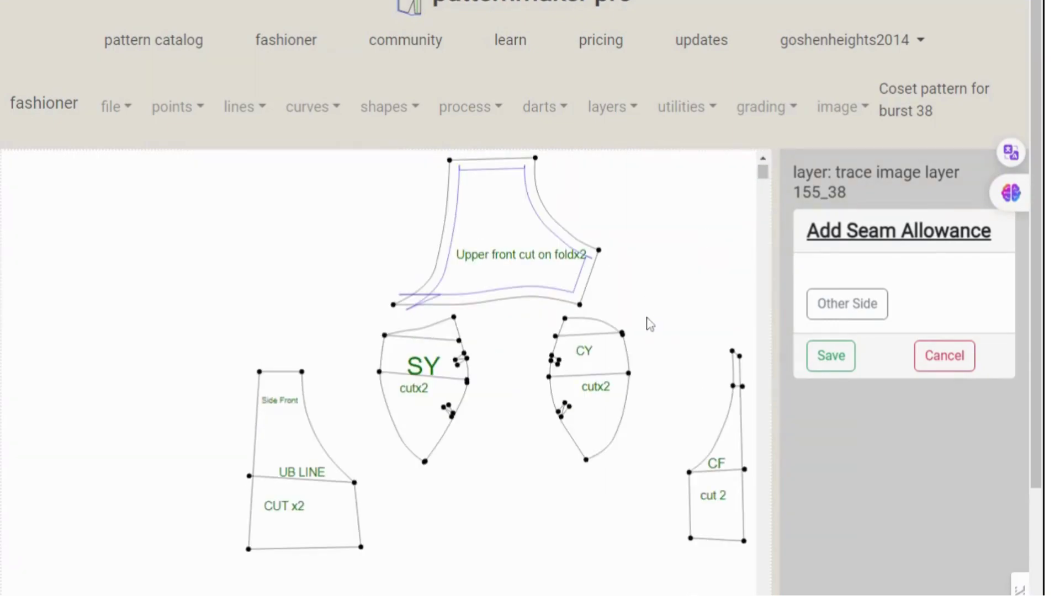